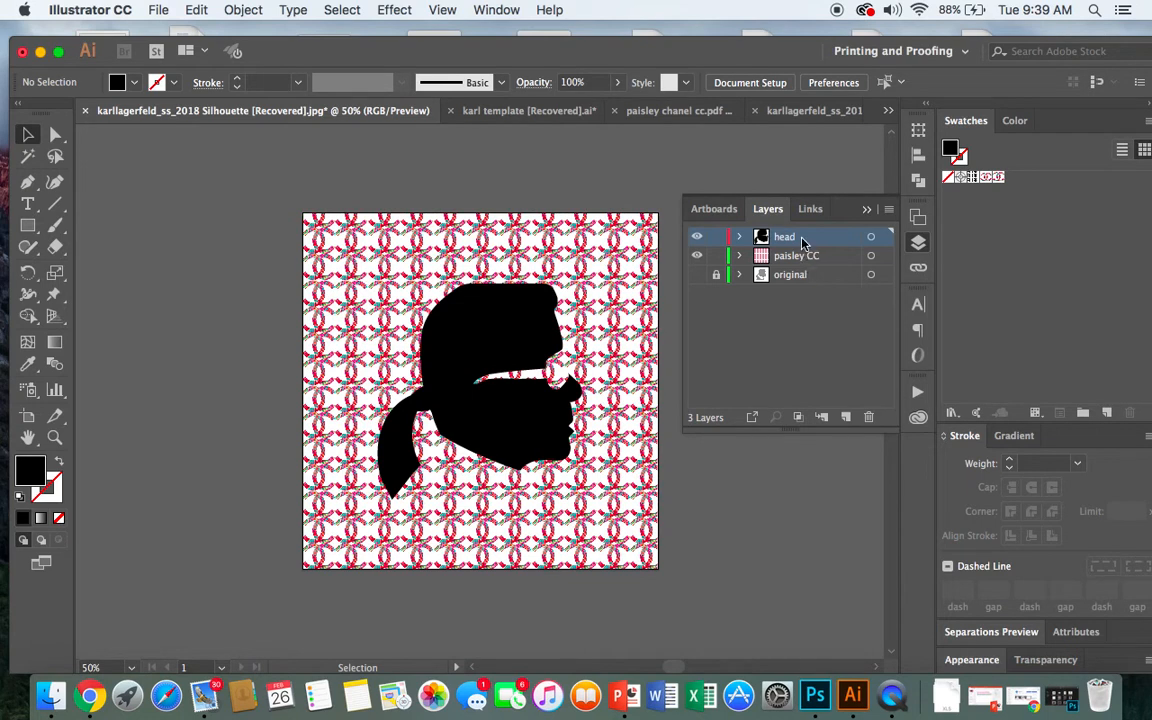
# Show the original layer beneath the head and paisley CC layers for comparison, and hide it again
pyautogui.moveTo(802, 239); pyautogui.dragTo(790, 282)
pyautogui.click(698, 276)
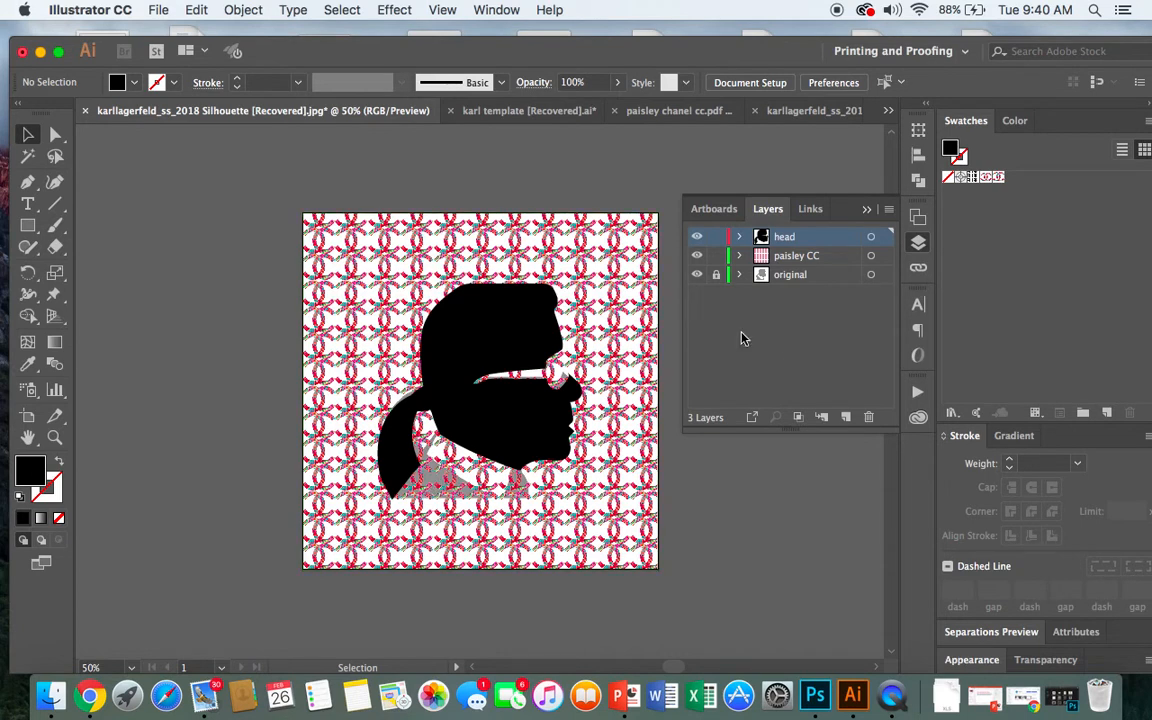
pyautogui.click(697, 275)
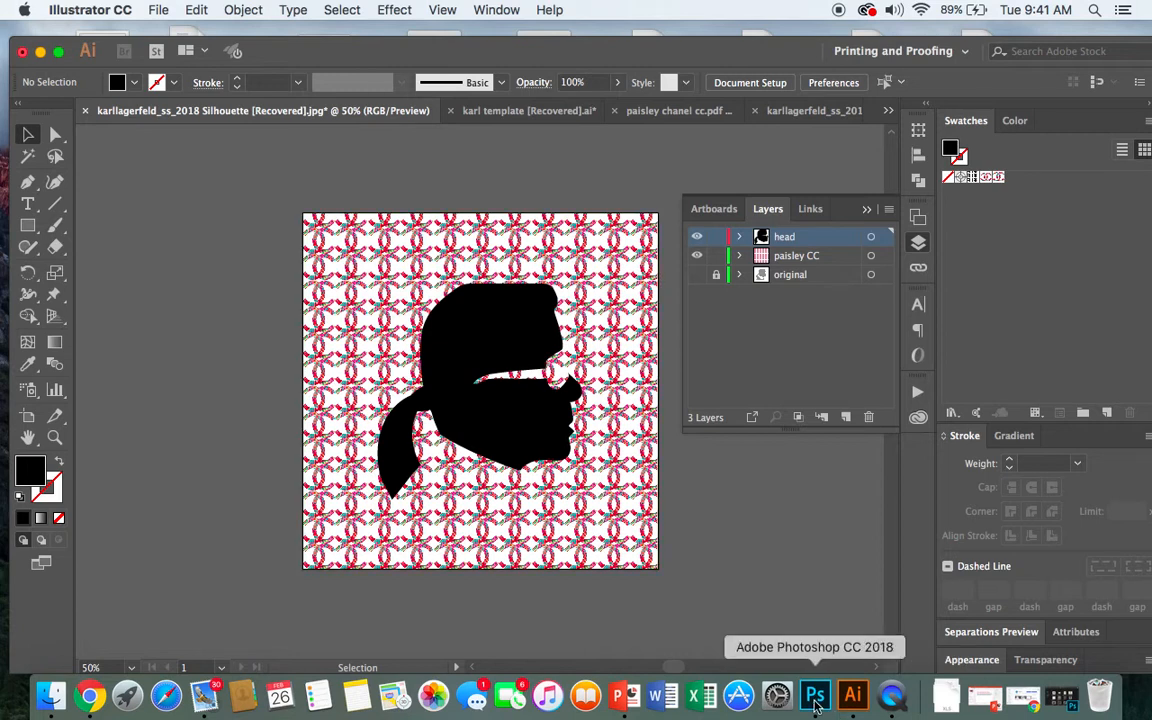
# Switch to Photoshop and open the kisspng Chanel fashion logo JPG from the Desktop
pyautogui.click(815, 697)
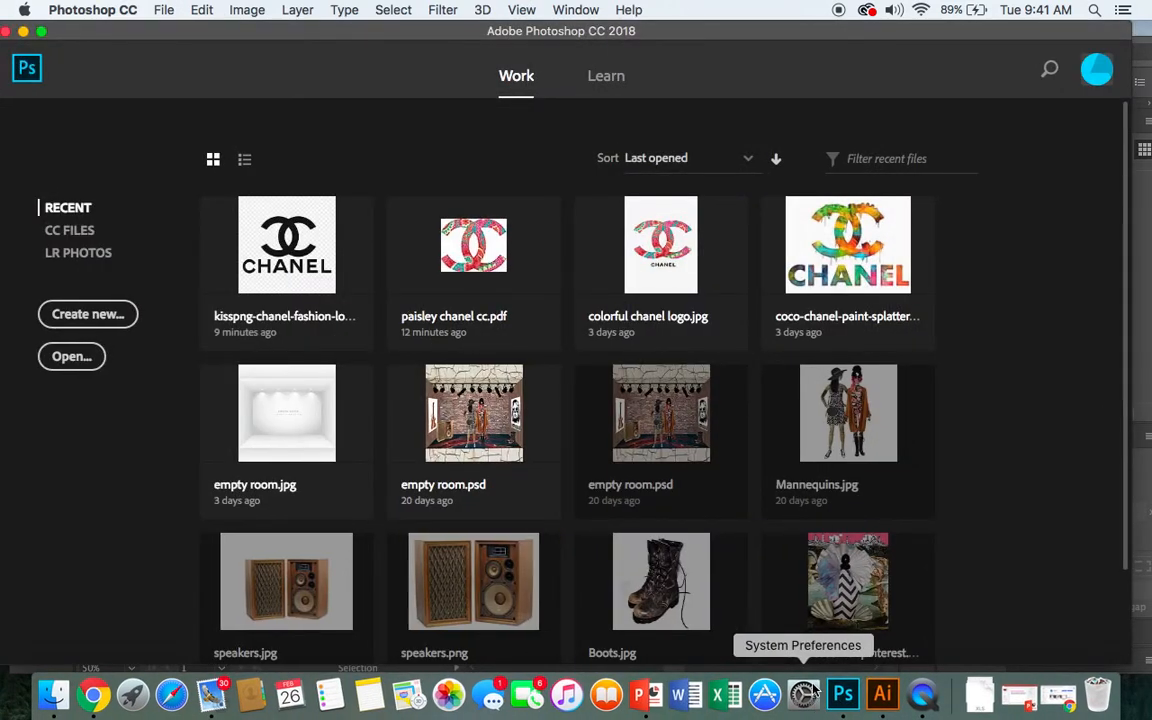
pyautogui.click(168, 10)
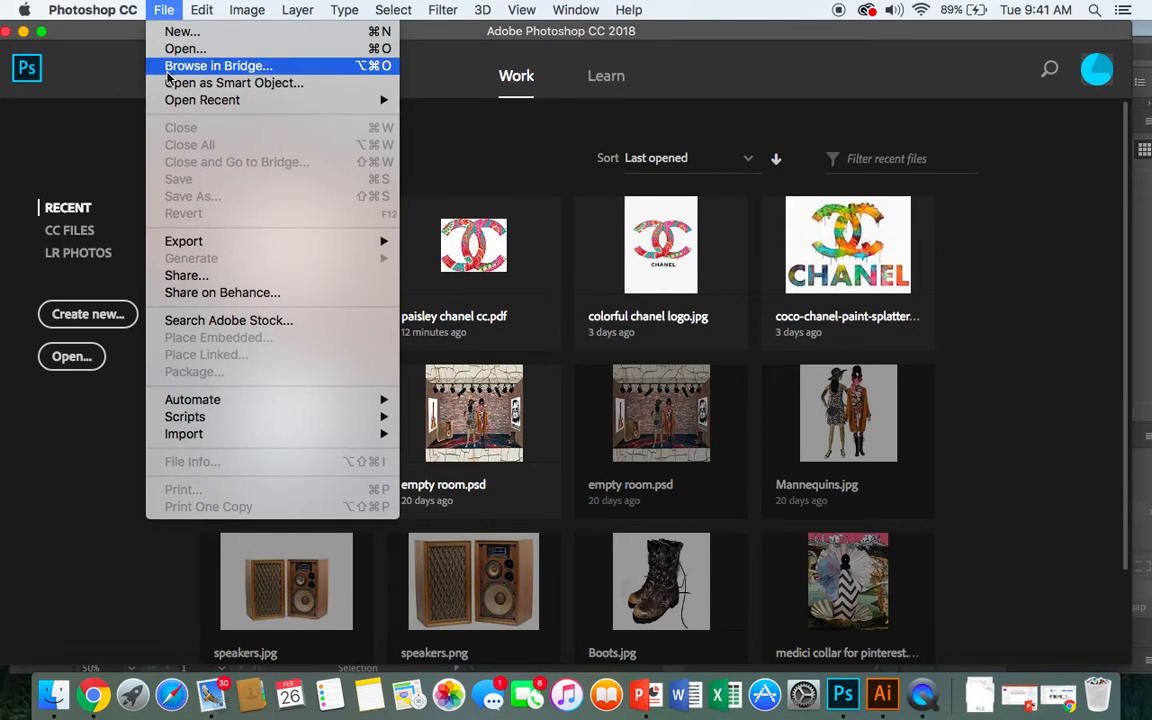
pyautogui.click(175, 48)
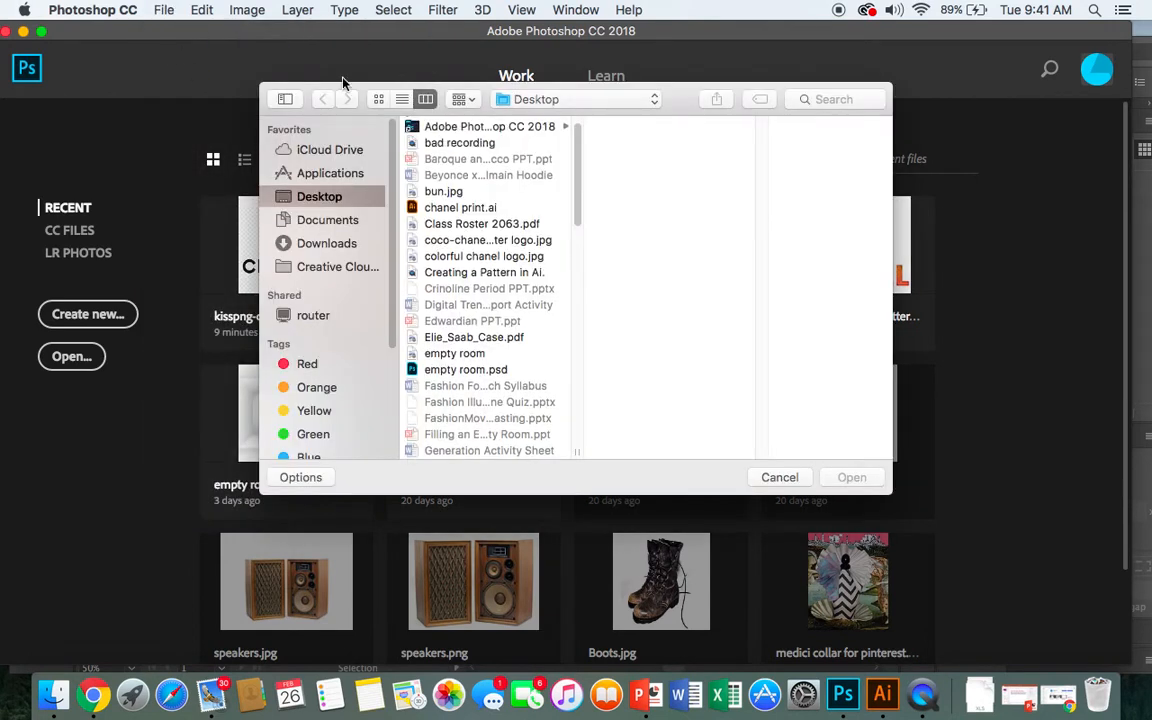
pyautogui.moveTo(680, 100); pyautogui.dragTo(808, 257)
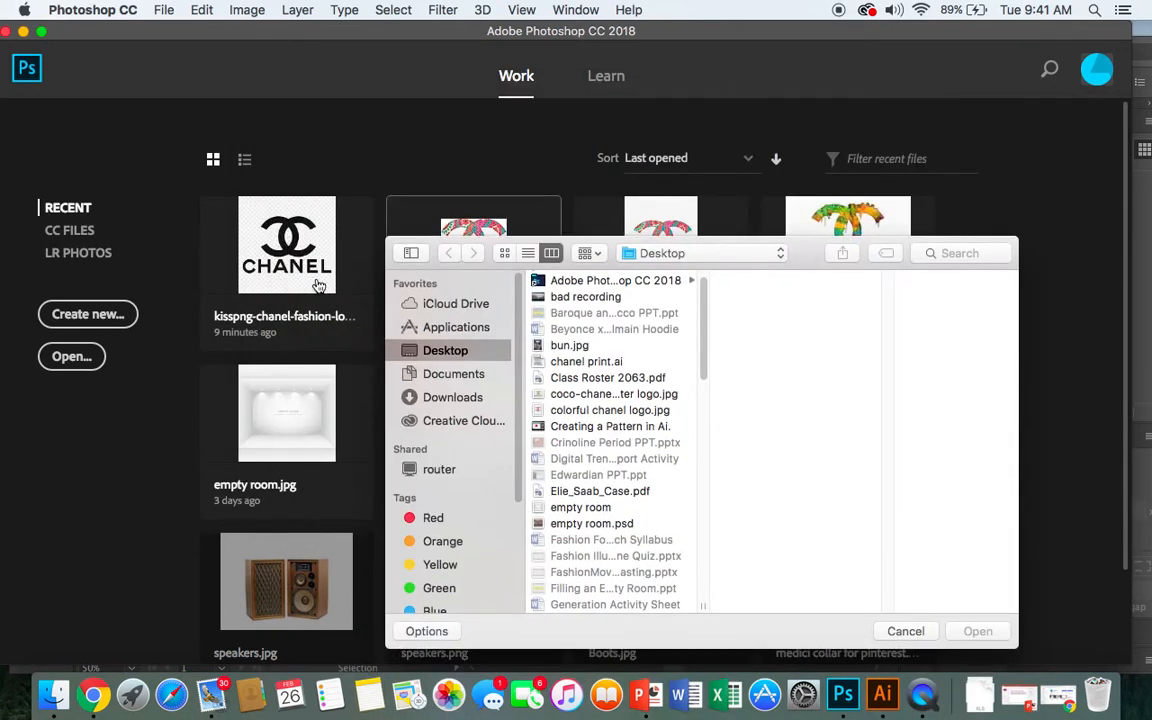
pyautogui.moveTo(808, 257); pyautogui.dragTo(731, 145)
pyautogui.scroll(-5, 524, 345)
pyautogui.scroll(-8, 524, 348)
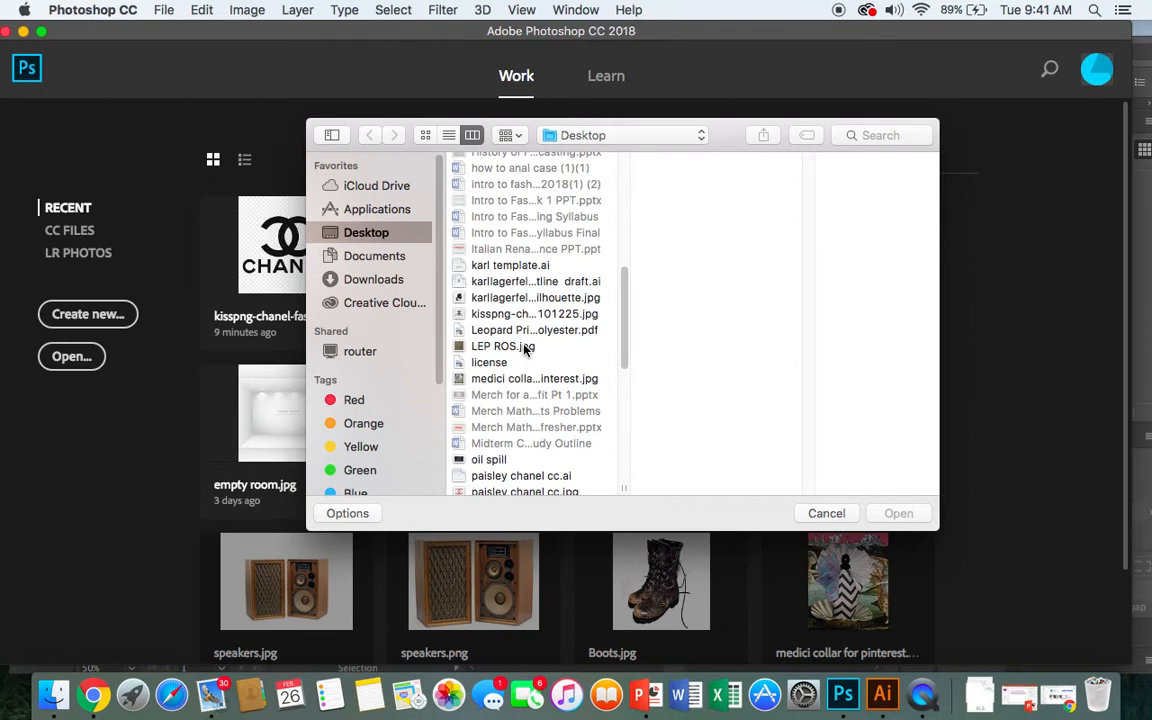
pyautogui.click(526, 316)
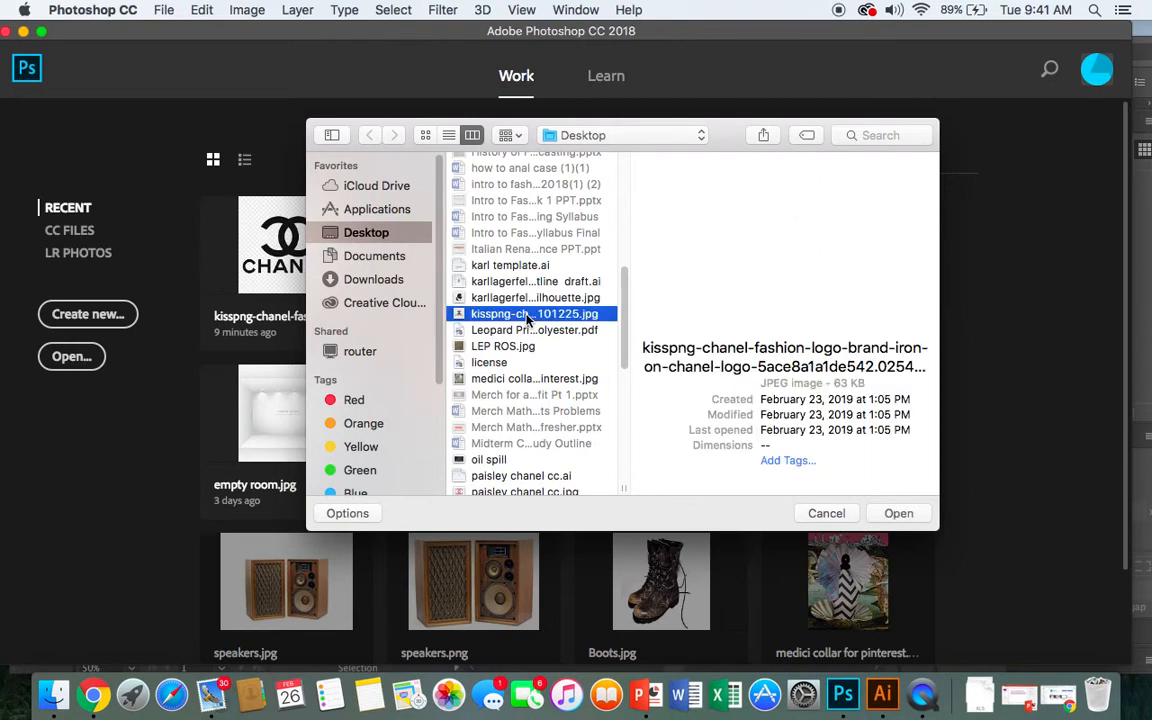
pyautogui.click(897, 513)
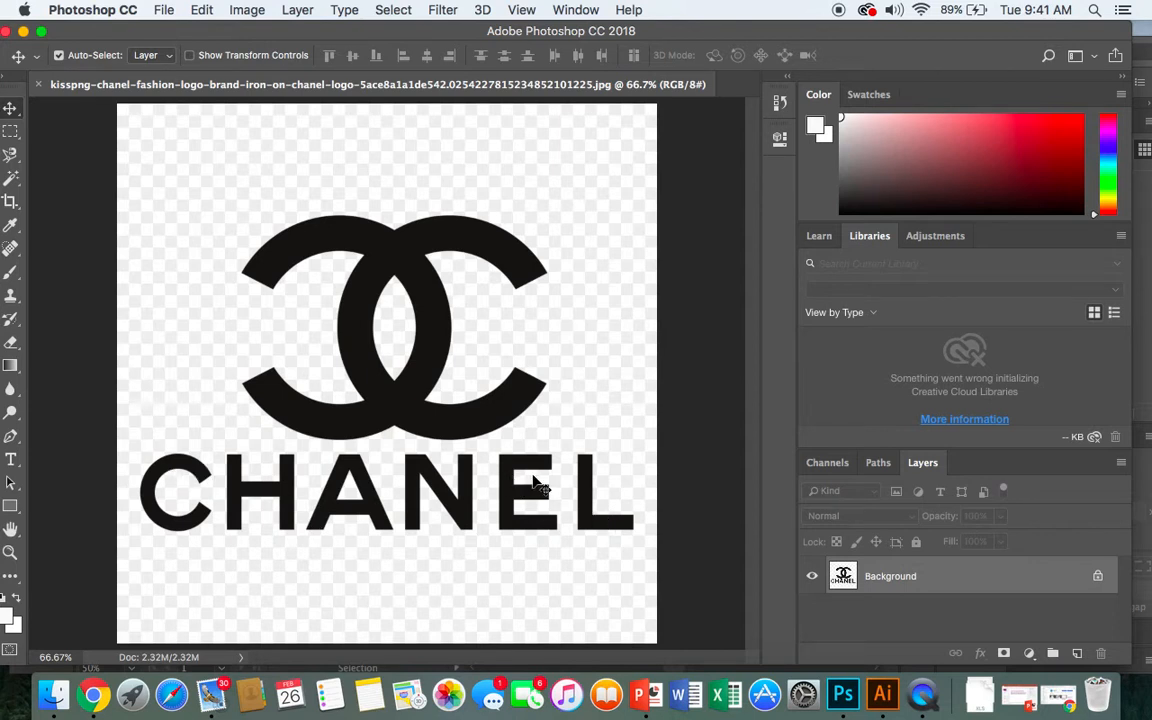
# Convert the logo's background to a normal layer and align the image with the canvas
pyautogui.moveTo(388, 428); pyautogui.dragTo(429, 368)
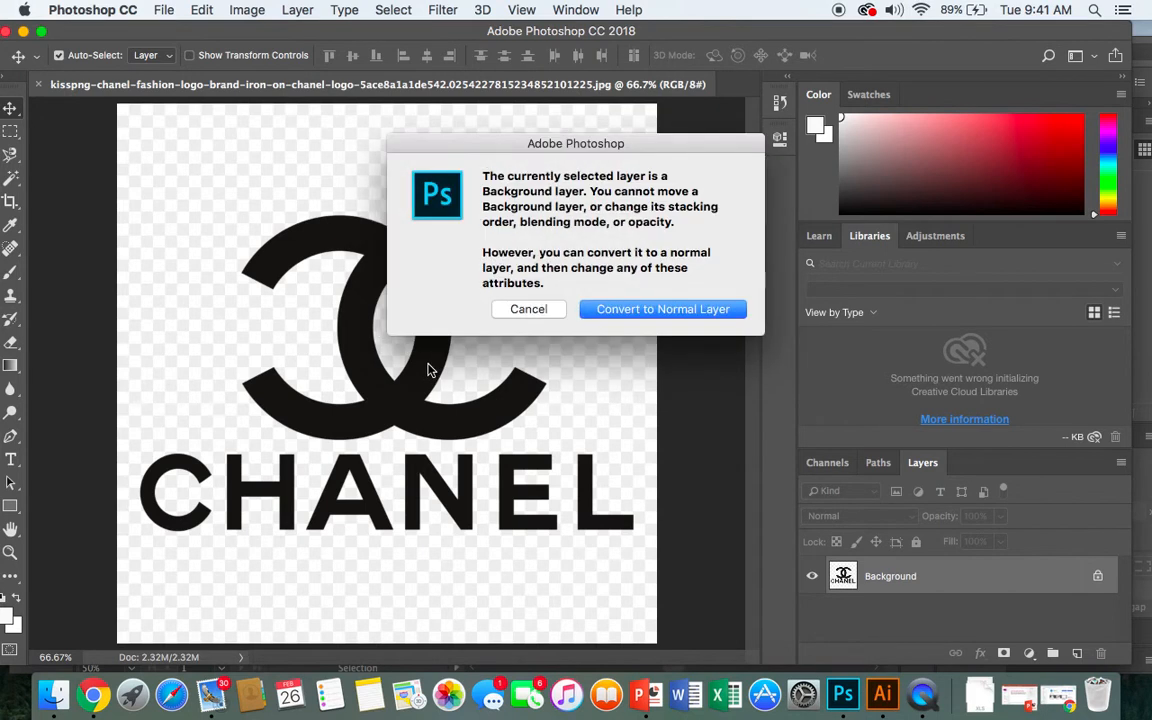
pyautogui.click(620, 312)
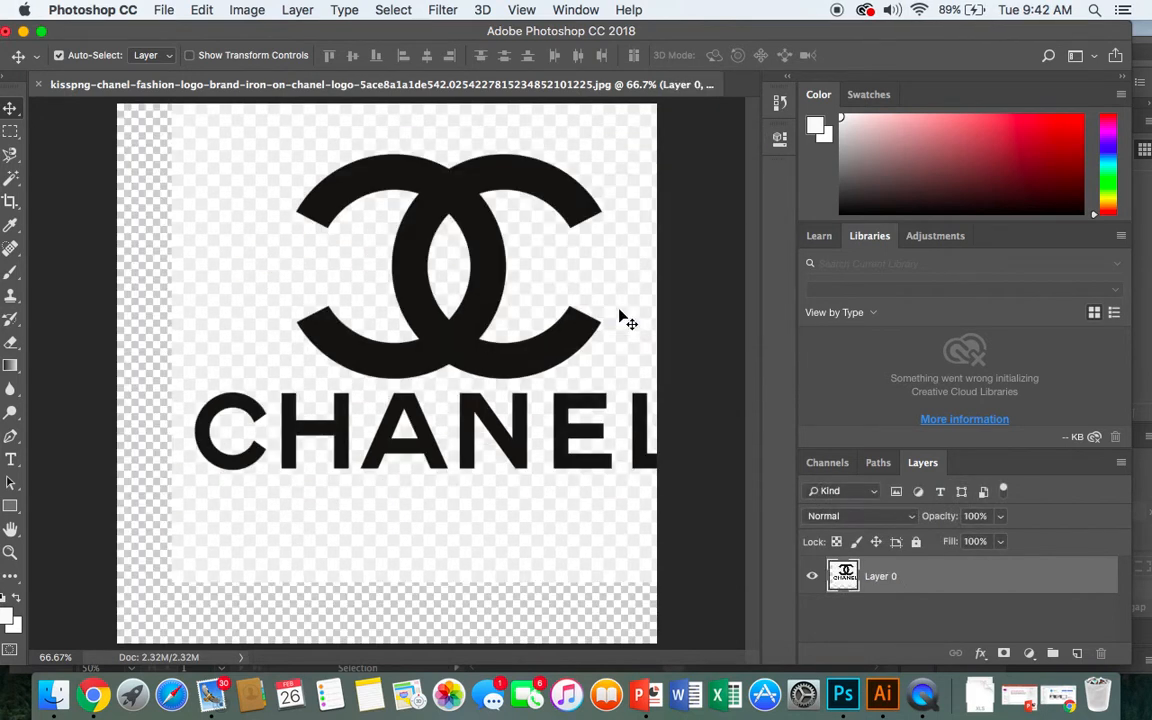
pyautogui.moveTo(460, 358); pyautogui.dragTo(399, 405)
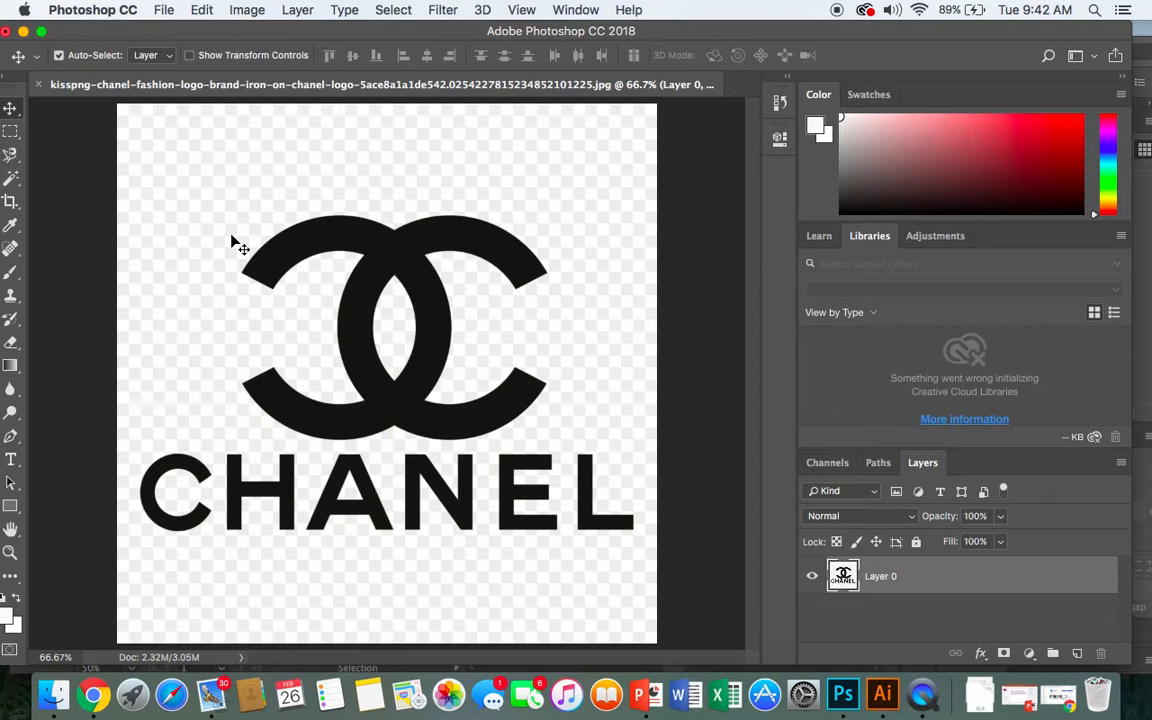
# Select all six letters of the CHANEL wordmark below the interlocking CC with the Magic Wand
pyautogui.click(12, 183)
pyautogui.moveTo(157, 36)
pyautogui.mouseDown()
pyautogui.moveTo(183, 40)
pyautogui.moveTo(168, 39)
pyautogui.mouseUp()
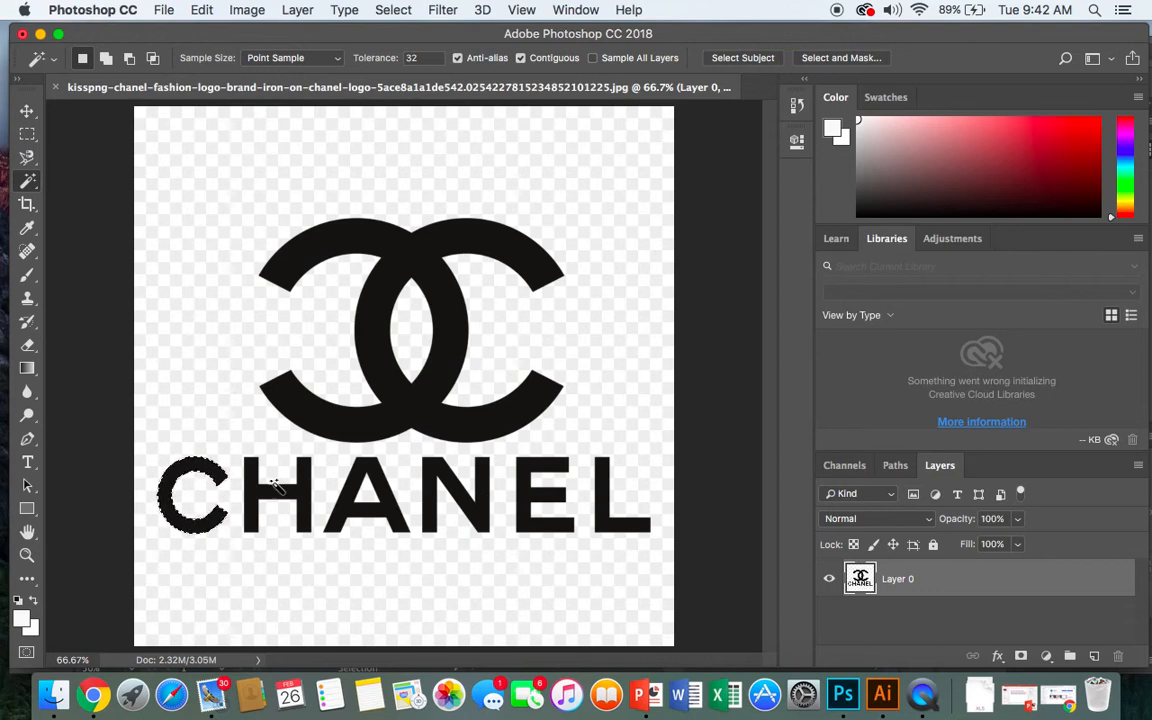
pyautogui.press('shift')
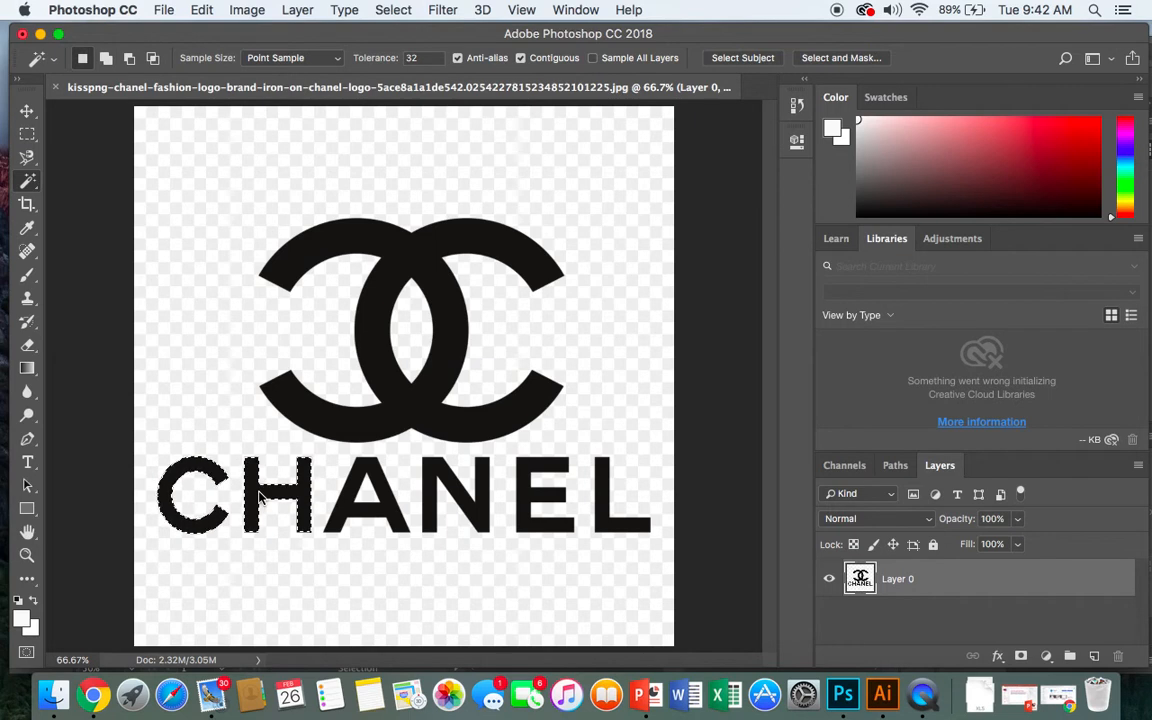
pyautogui.keyDown('shift'); pyautogui.click(348, 506); pyautogui.keyUp('shift')
pyautogui.keyDown('shift'); pyautogui.click(440, 500); pyautogui.keyUp('shift')
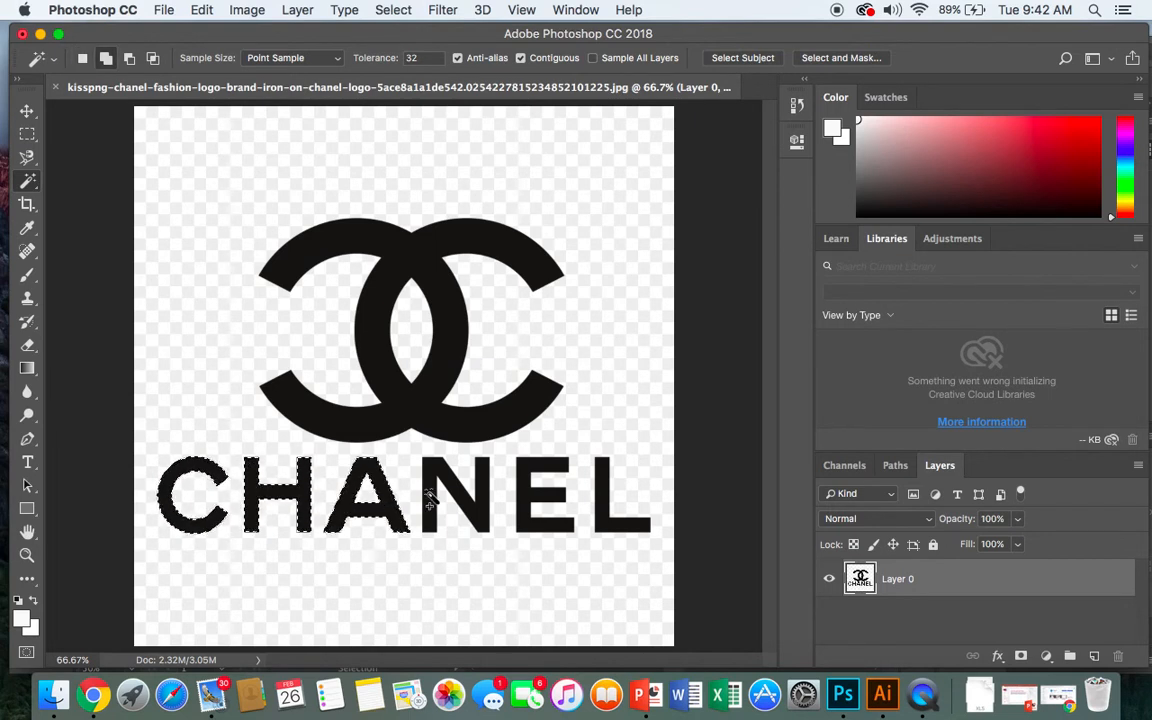
pyautogui.keyDown('shift'); pyautogui.click(545, 495); pyautogui.keyUp('shift')
pyautogui.keyDown('shift'); pyautogui.click(612, 498); pyautogui.keyUp('shift')
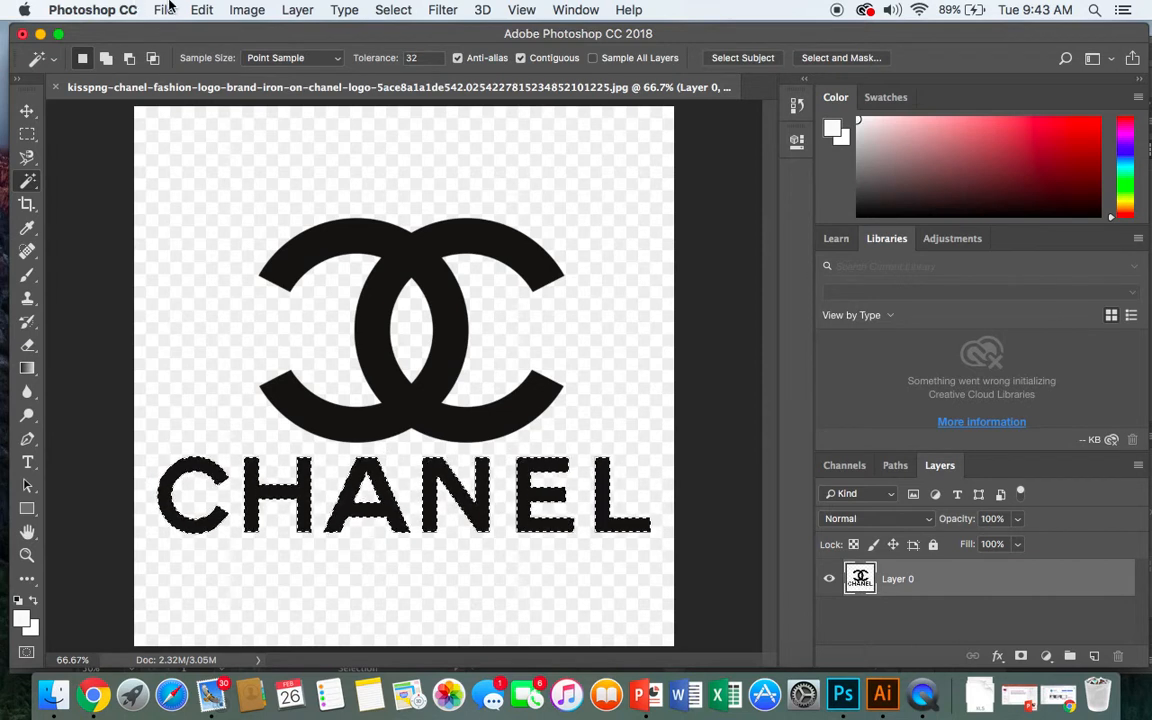
# Copy the selected CHANEL letters and paste them into the silhouette document in Illustrator
pyautogui.click(200, 10)
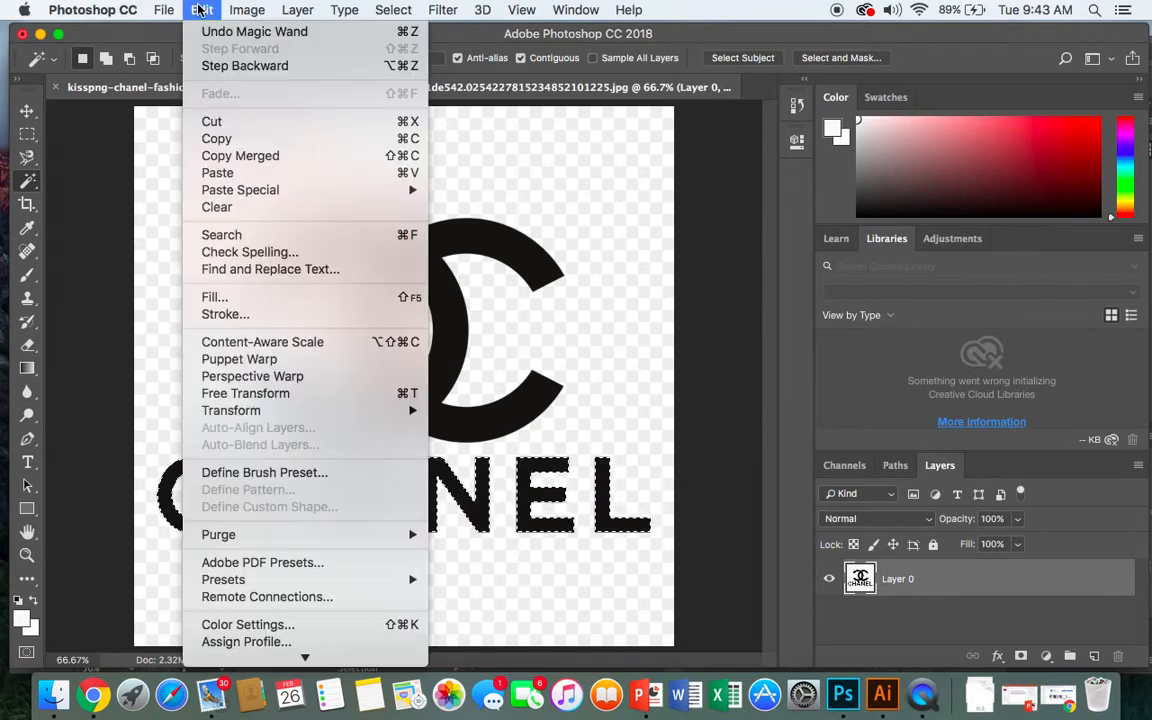
pyautogui.click(208, 159)
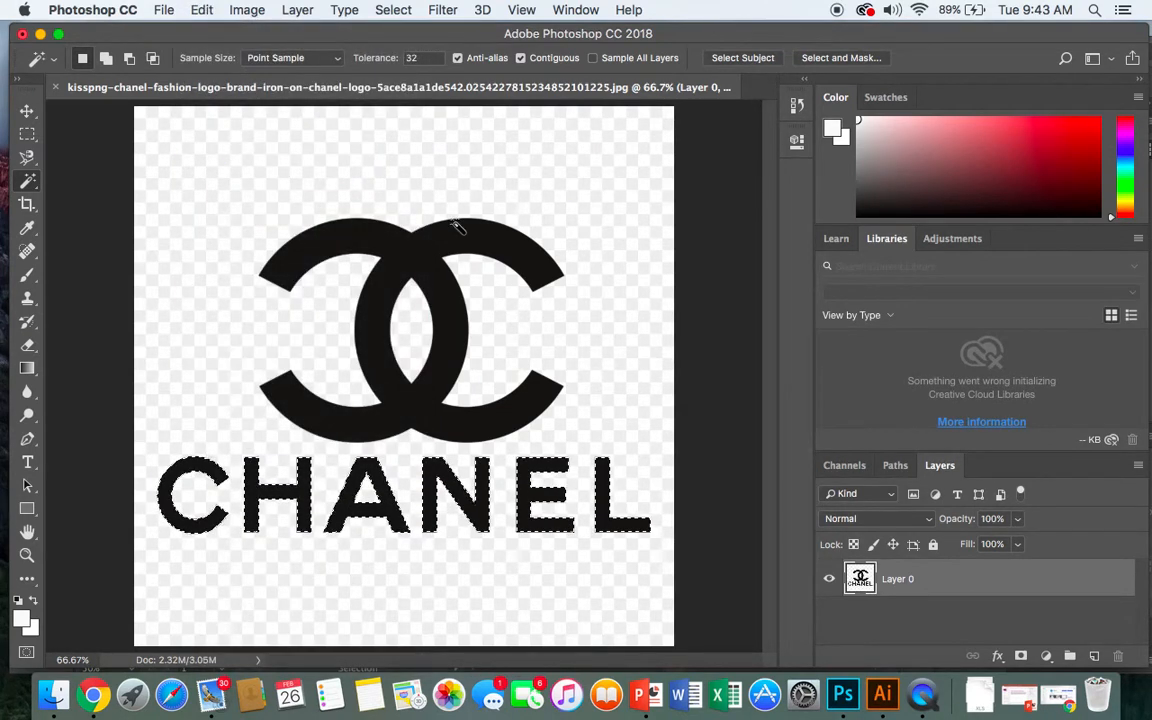
pyautogui.click(881, 696)
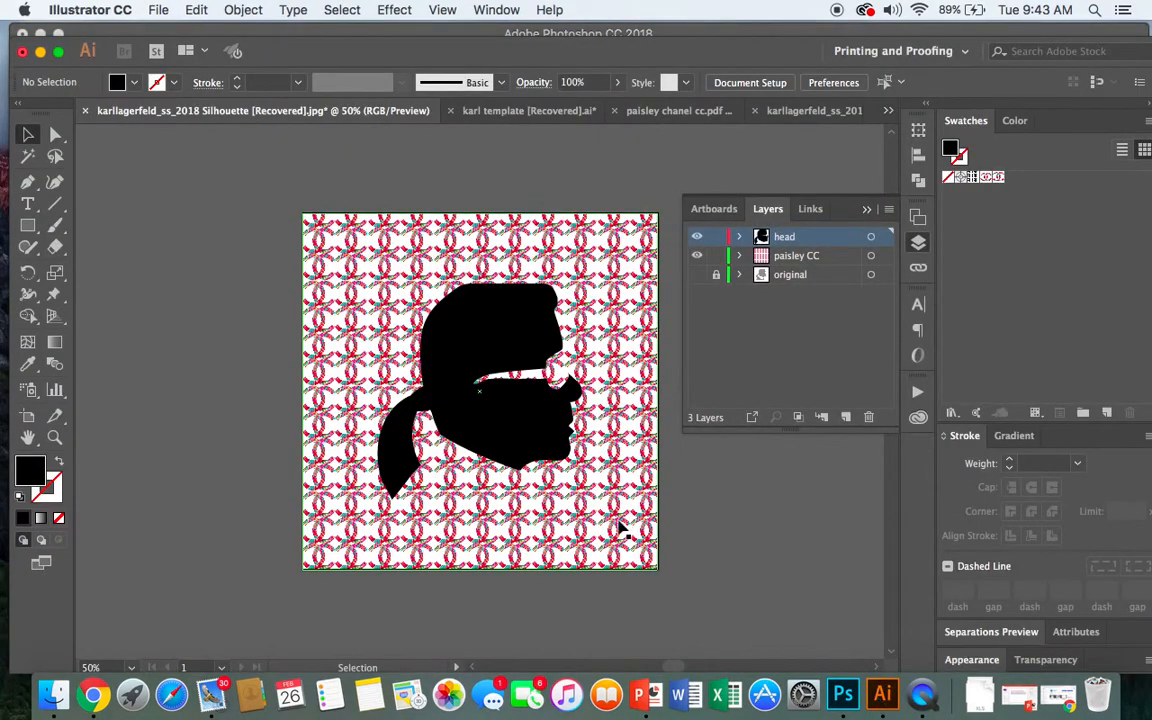
pyautogui.click(195, 9)
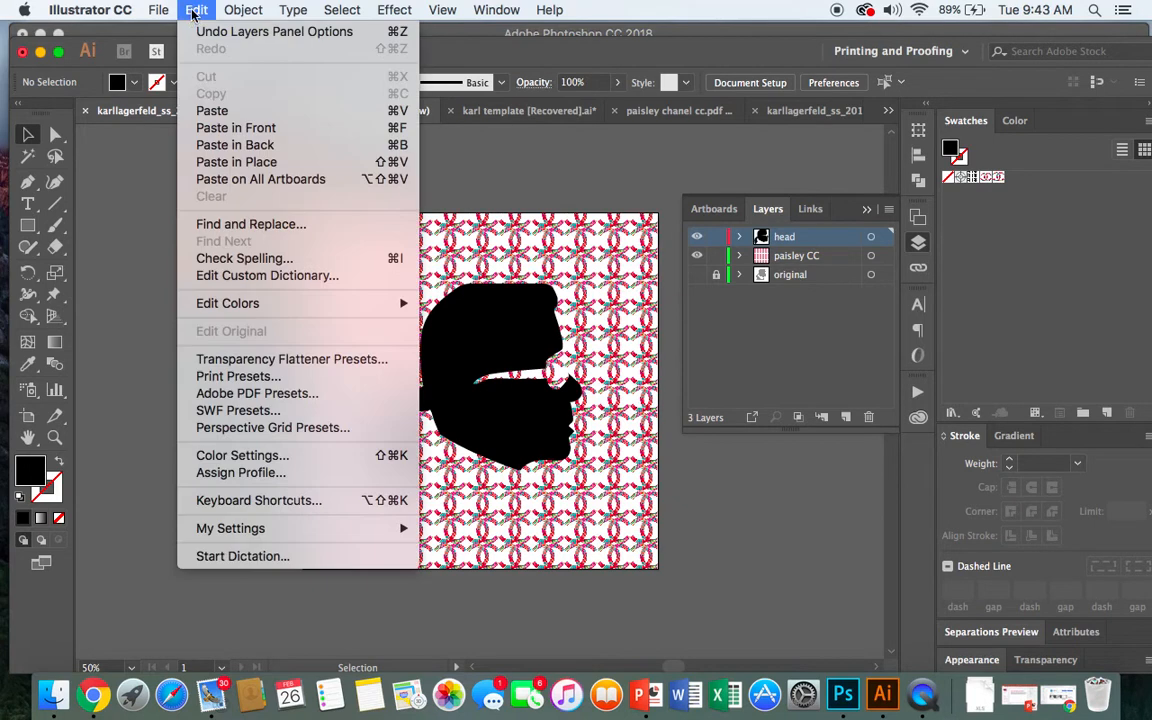
pyautogui.click(215, 128)
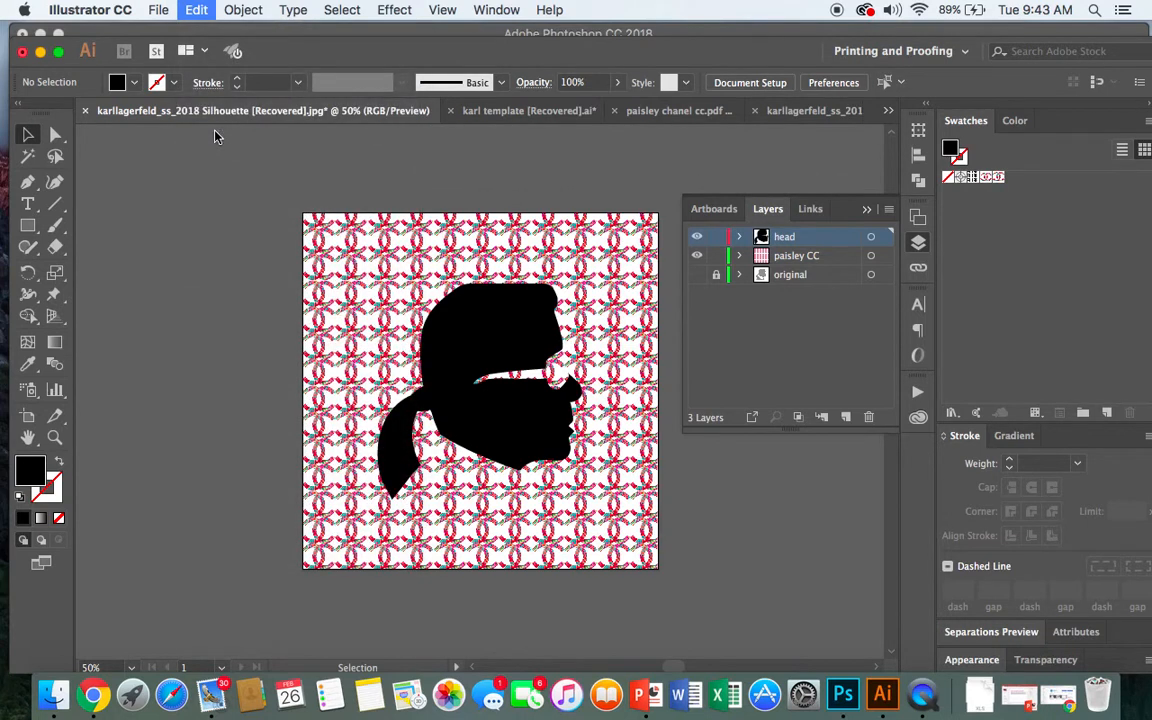
pyautogui.press('super+v')
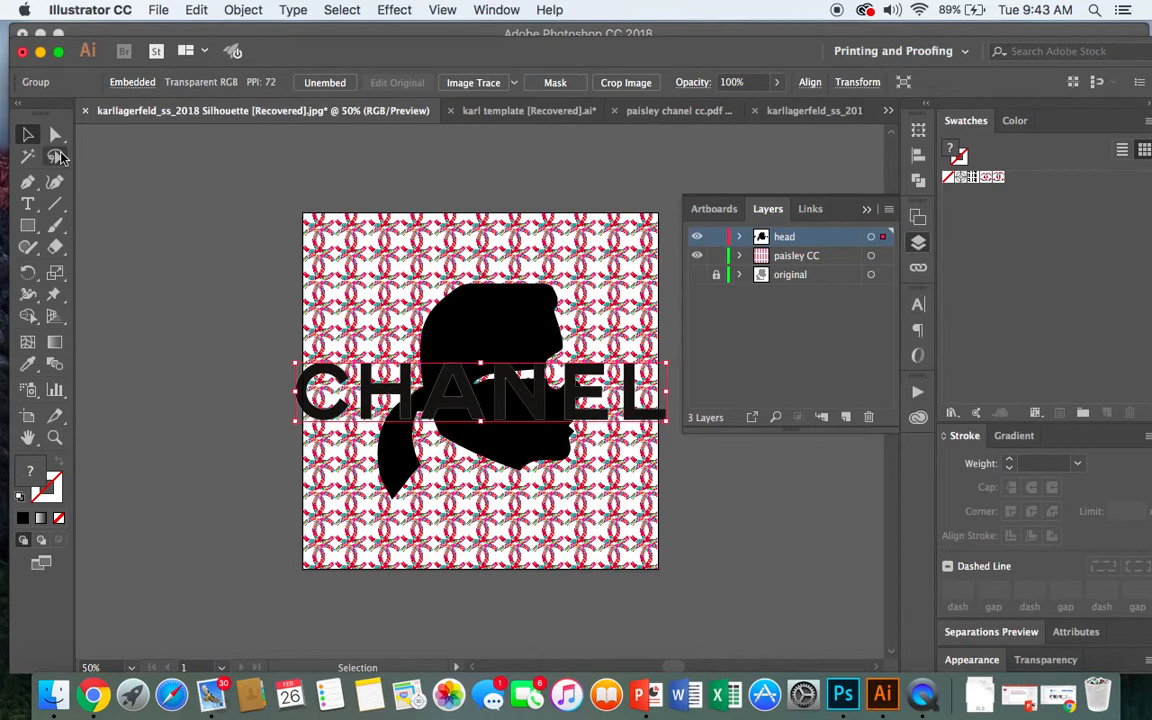
# Move the CHANEL lettering to the bottom edge of the artboard and resize it to fit the artboard's width
pyautogui.click(27, 137)
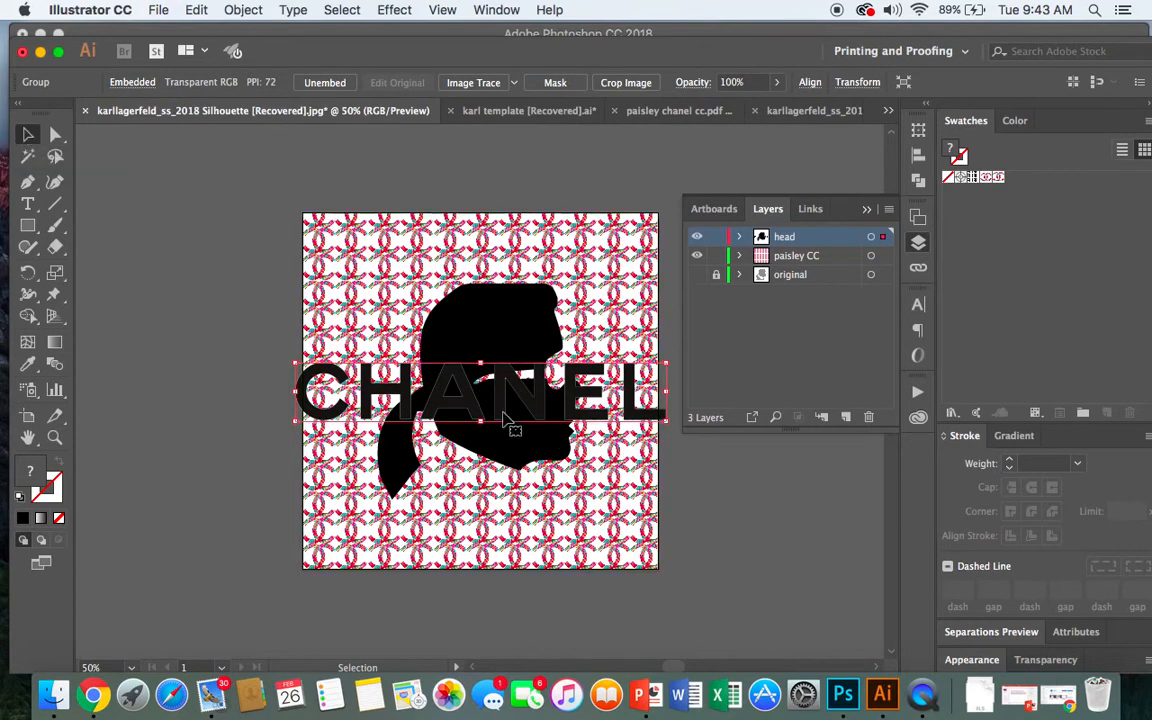
pyautogui.moveTo(508, 403); pyautogui.dragTo(504, 552)
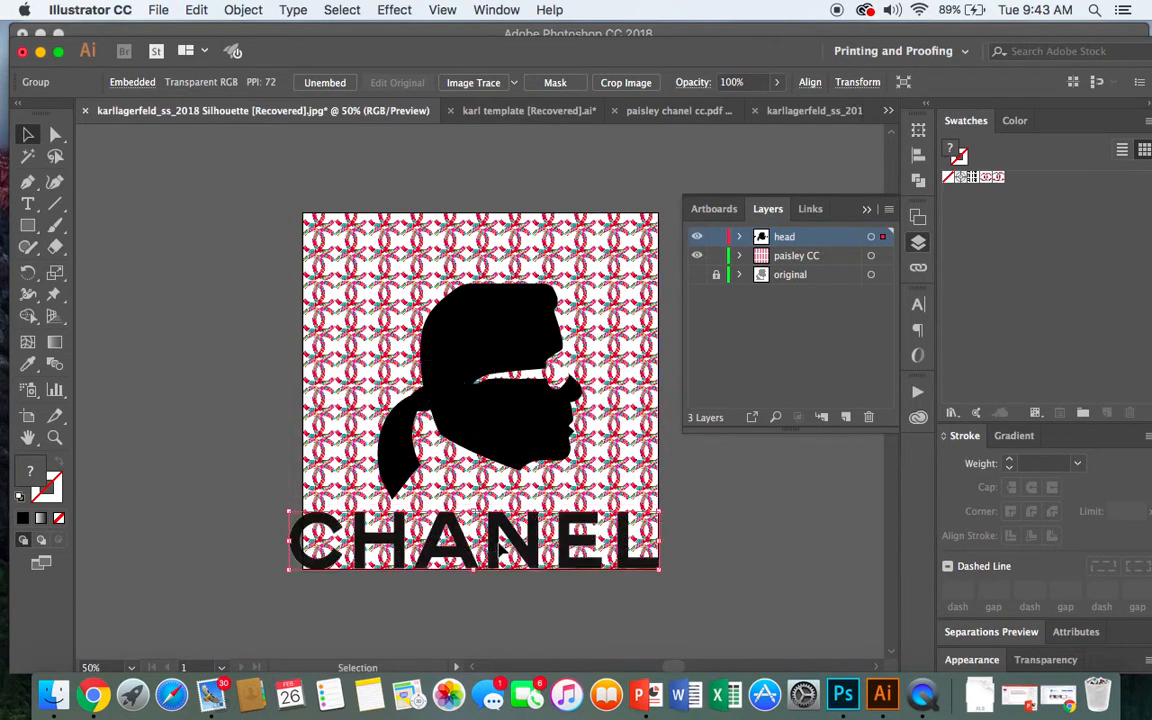
pyautogui.moveTo(289, 541); pyautogui.dragTo(305, 541)
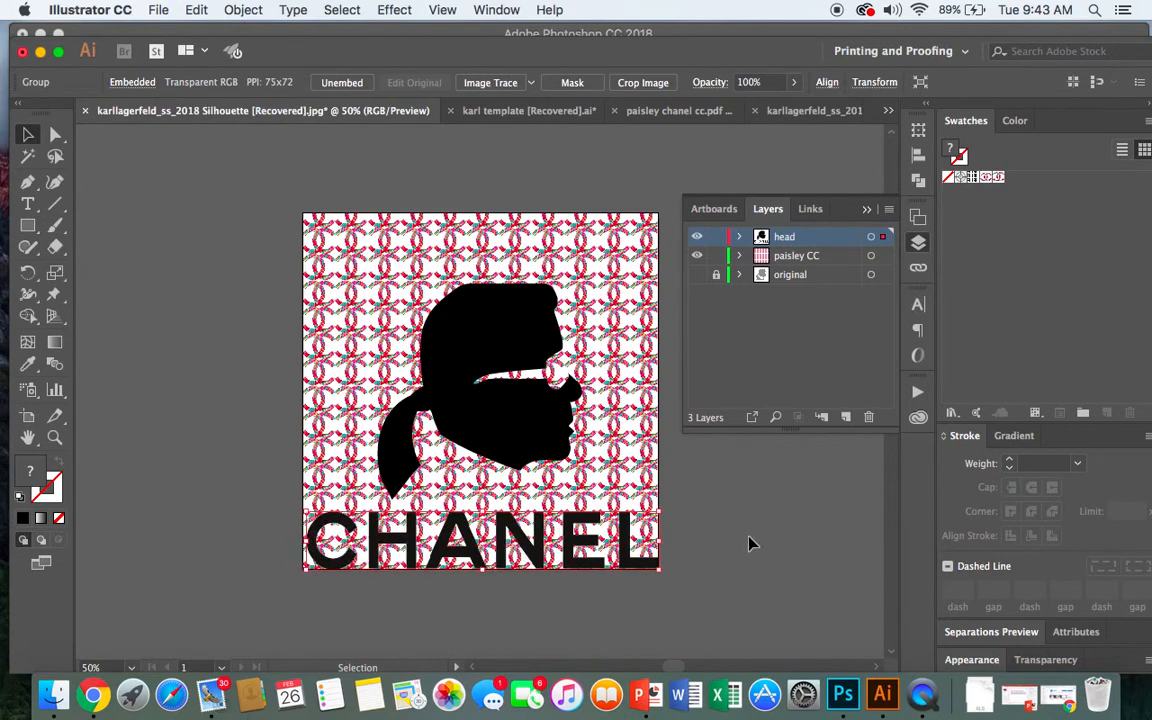
pyautogui.moveTo(658, 541); pyautogui.dragTo(658, 541)
pyautogui.moveTo(481, 574); pyautogui.dragTo(481, 571)
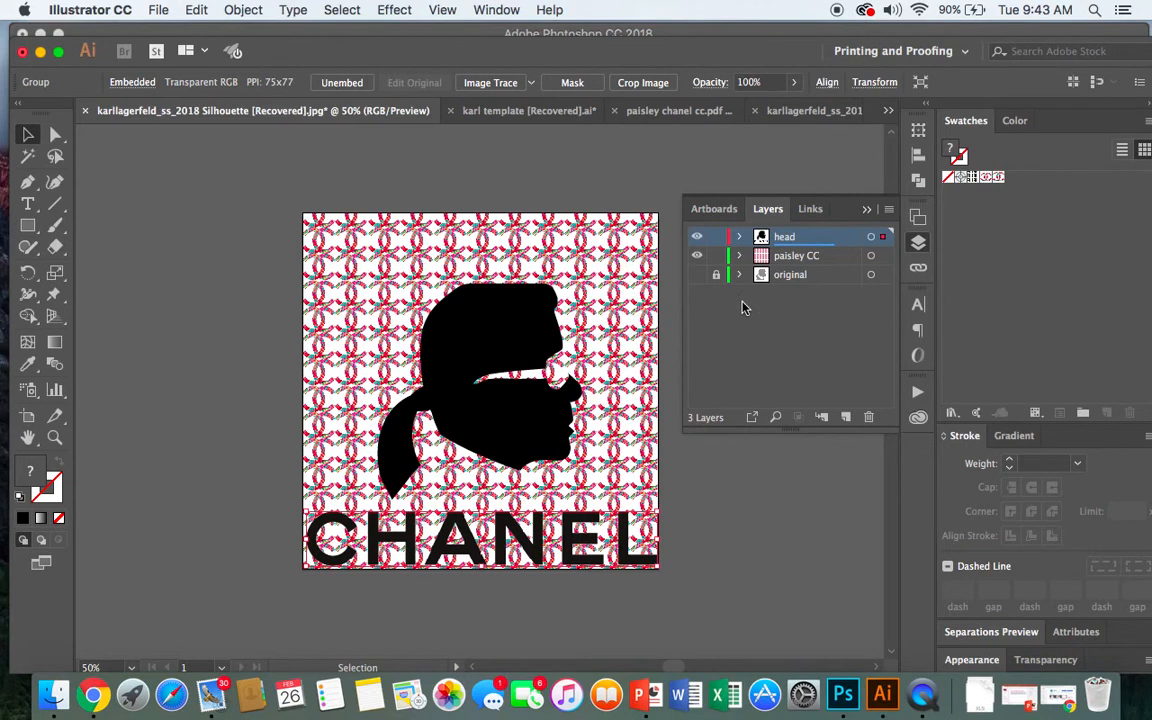
# Create a new layer above the head layer and name it bold "chanel"
pyautogui.moveTo(783, 238); pyautogui.dragTo(785, 242)
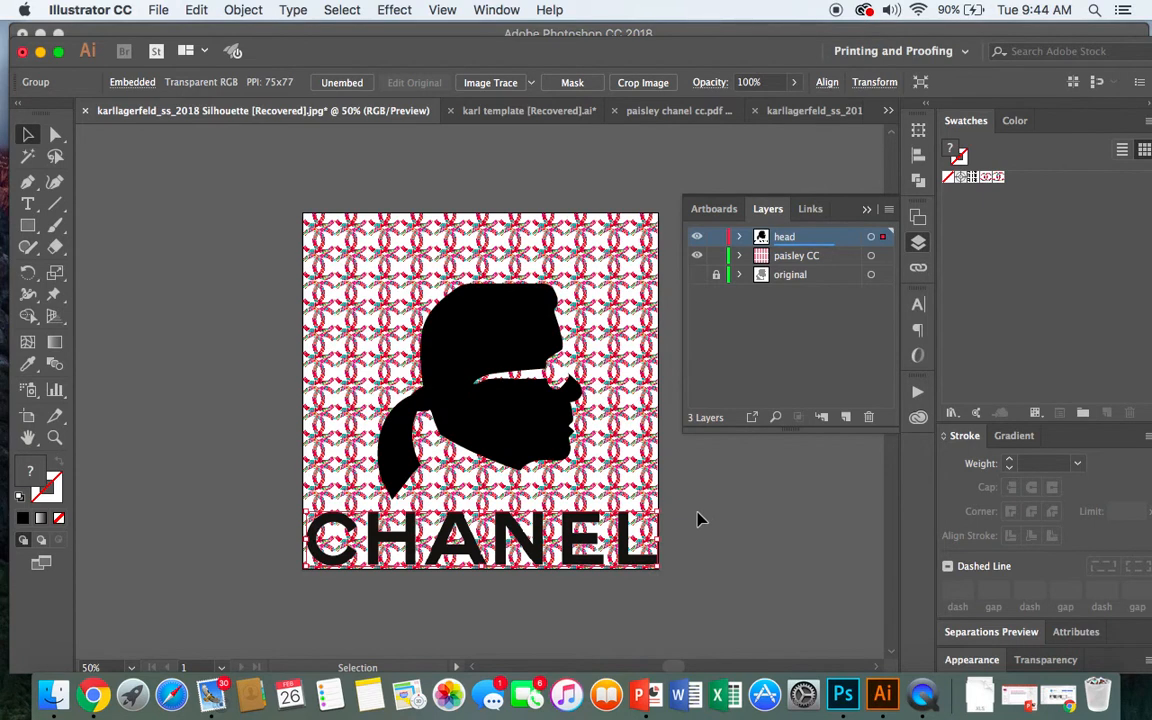
pyautogui.click(846, 419)
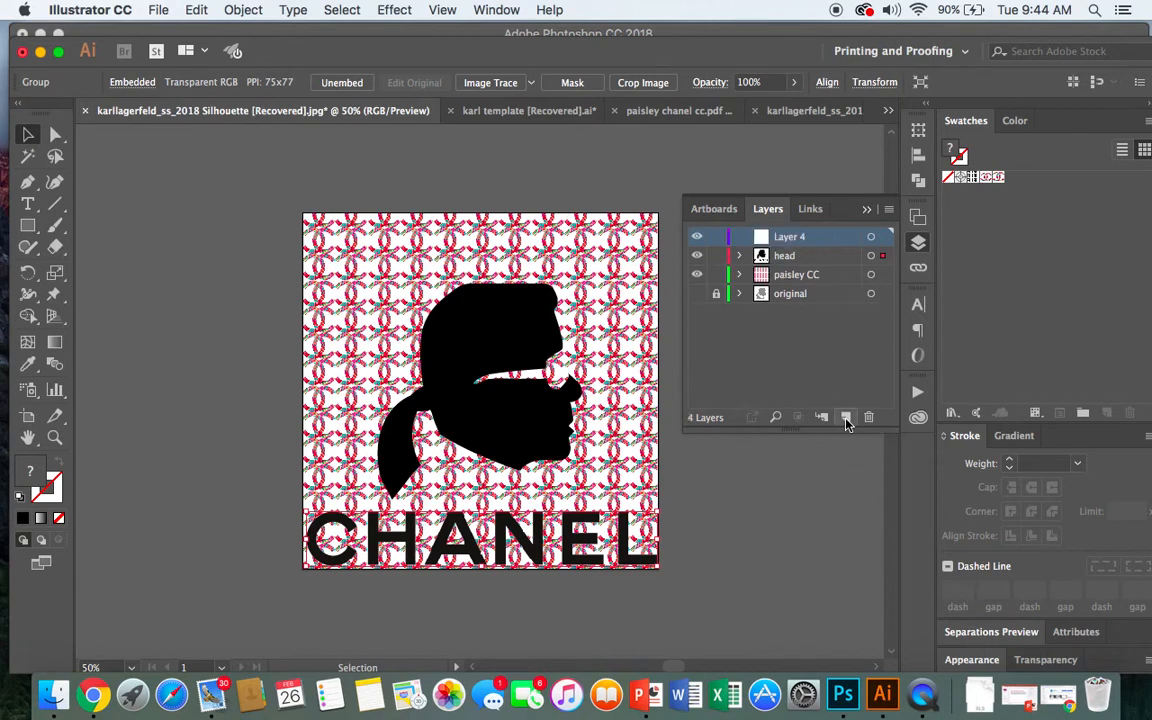
pyautogui.doubleClick(790, 238)
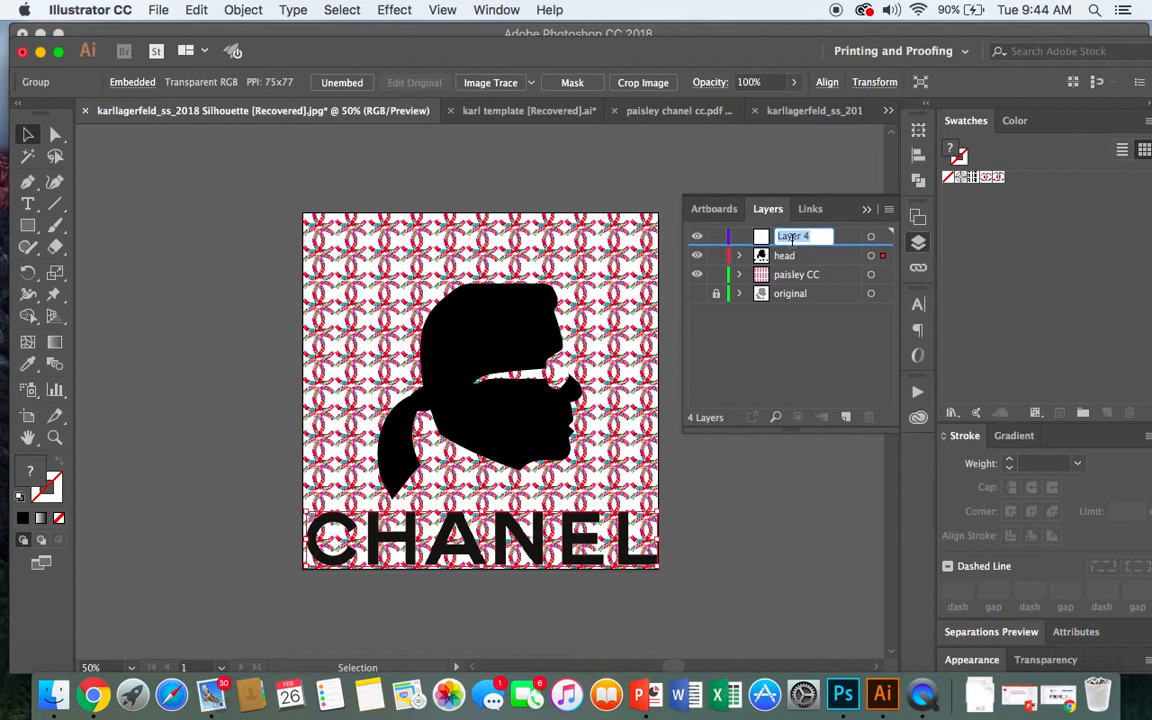
pyautogui.write('bold "chanel"')
pyautogui.press('Return')
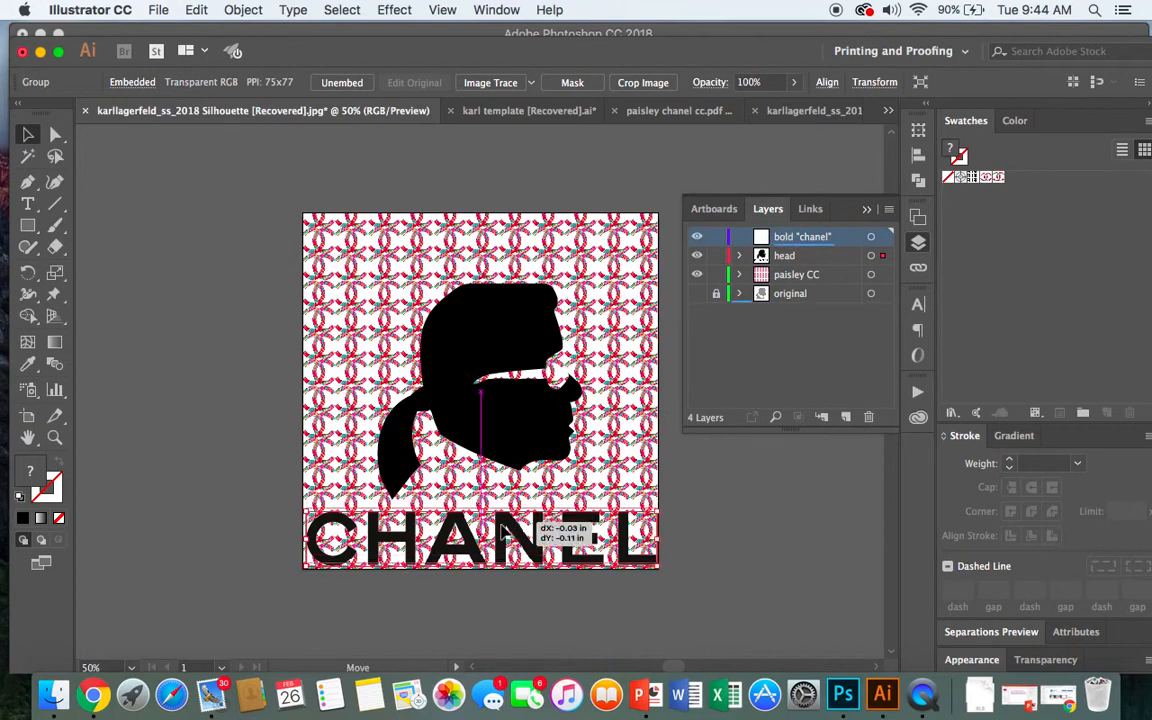
# Paste a copy of the CHANEL lettering onto the bold "chanel" layer, temporarily hiding the head and paisley CC layers
pyautogui.click(504, 539)
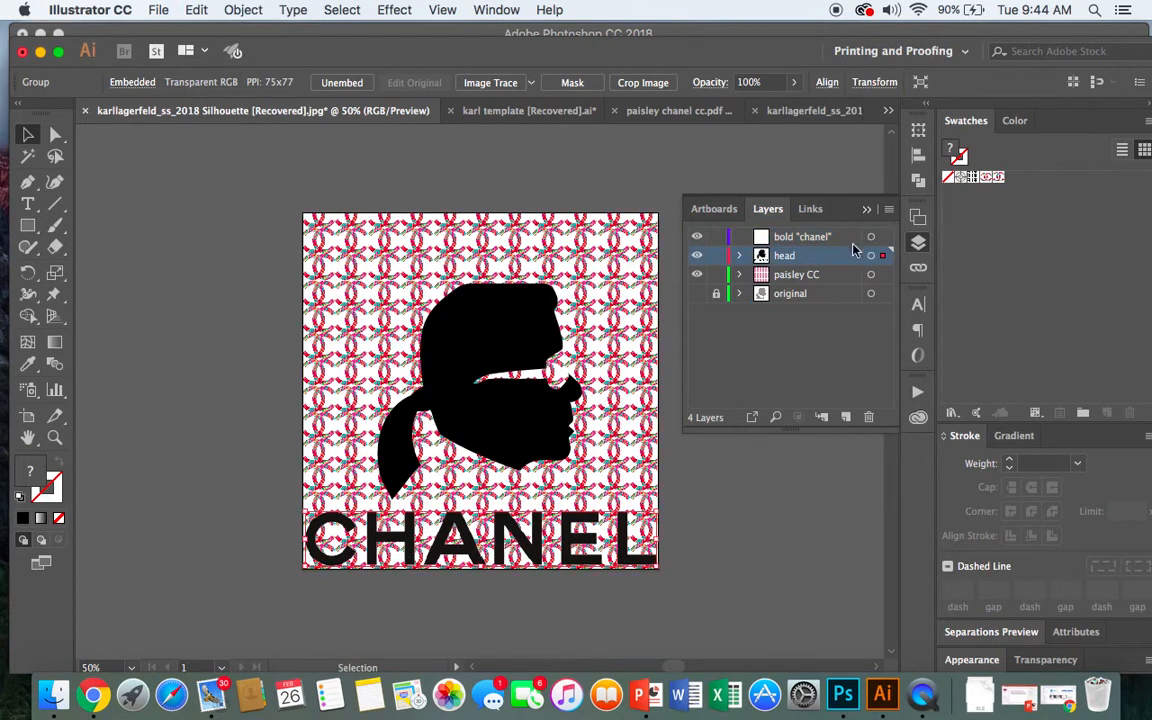
pyautogui.moveTo(824, 245); pyautogui.dragTo(658, 218)
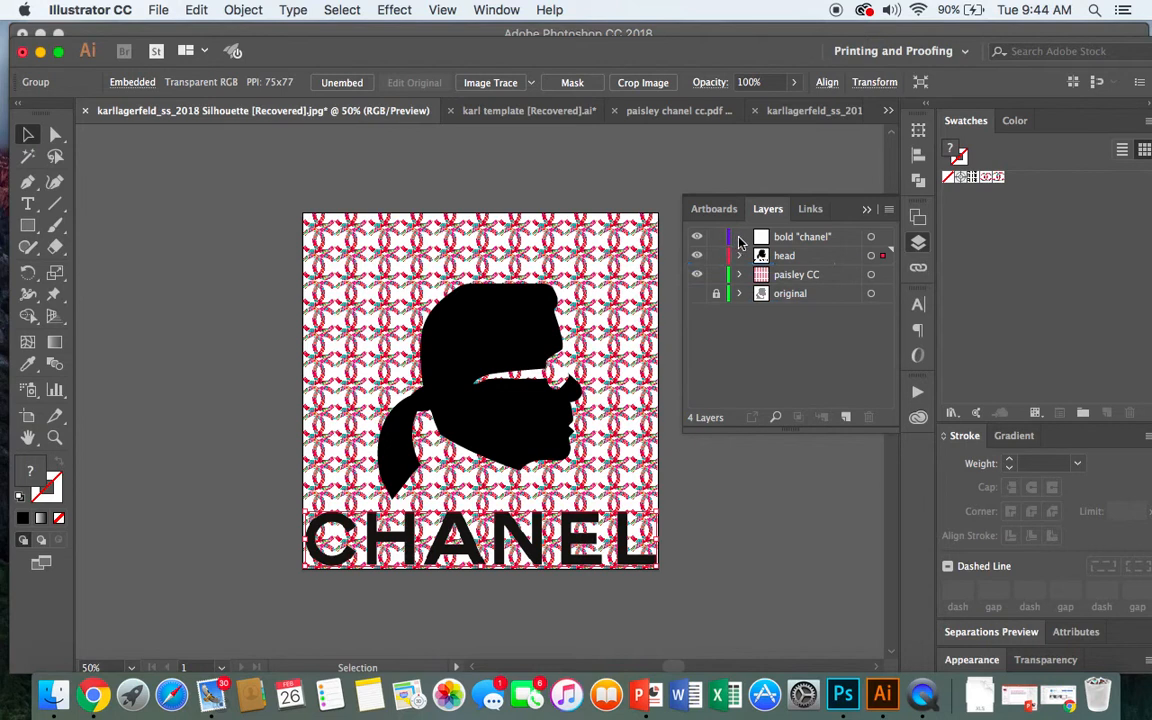
pyautogui.click(697, 255)
pyautogui.click(697, 274)
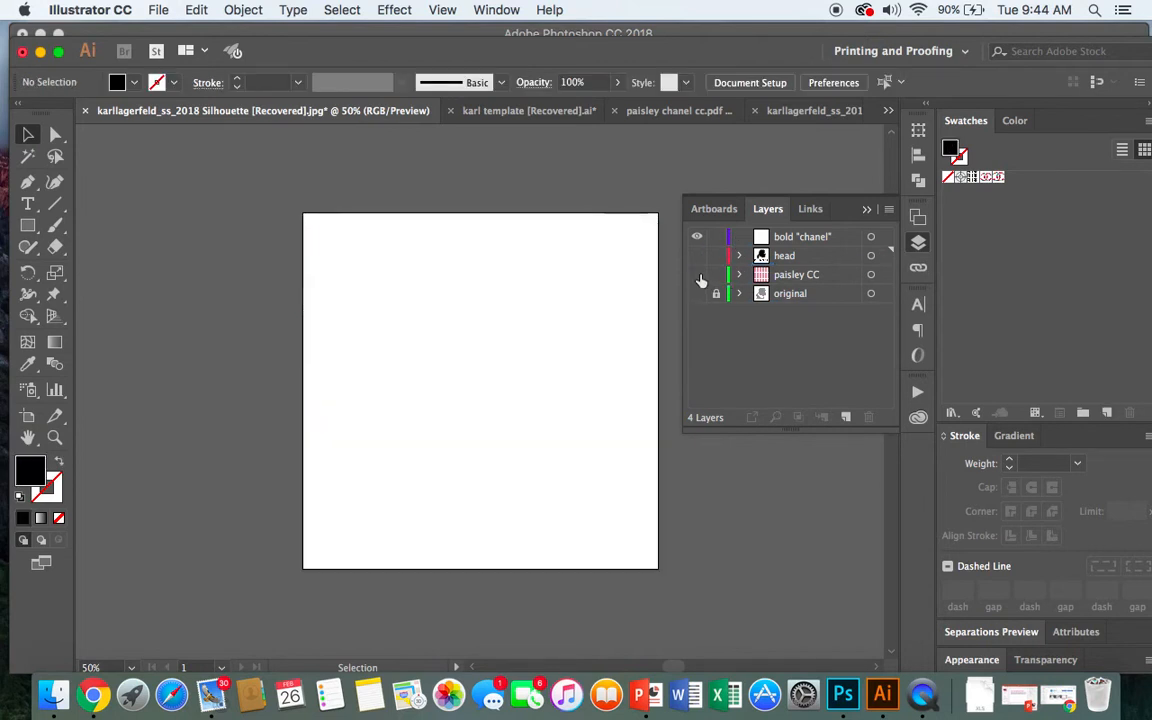
pyautogui.click(805, 240)
pyautogui.moveTo(805, 243); pyautogui.dragTo(802, 355)
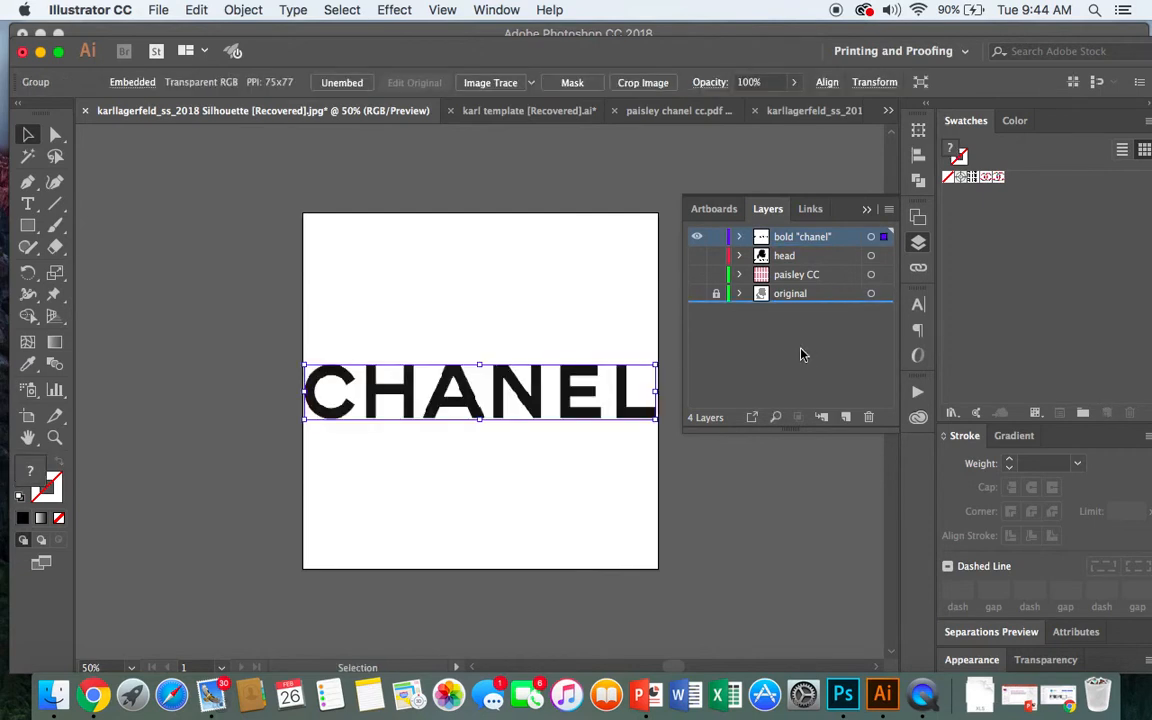
pyautogui.click(698, 256)
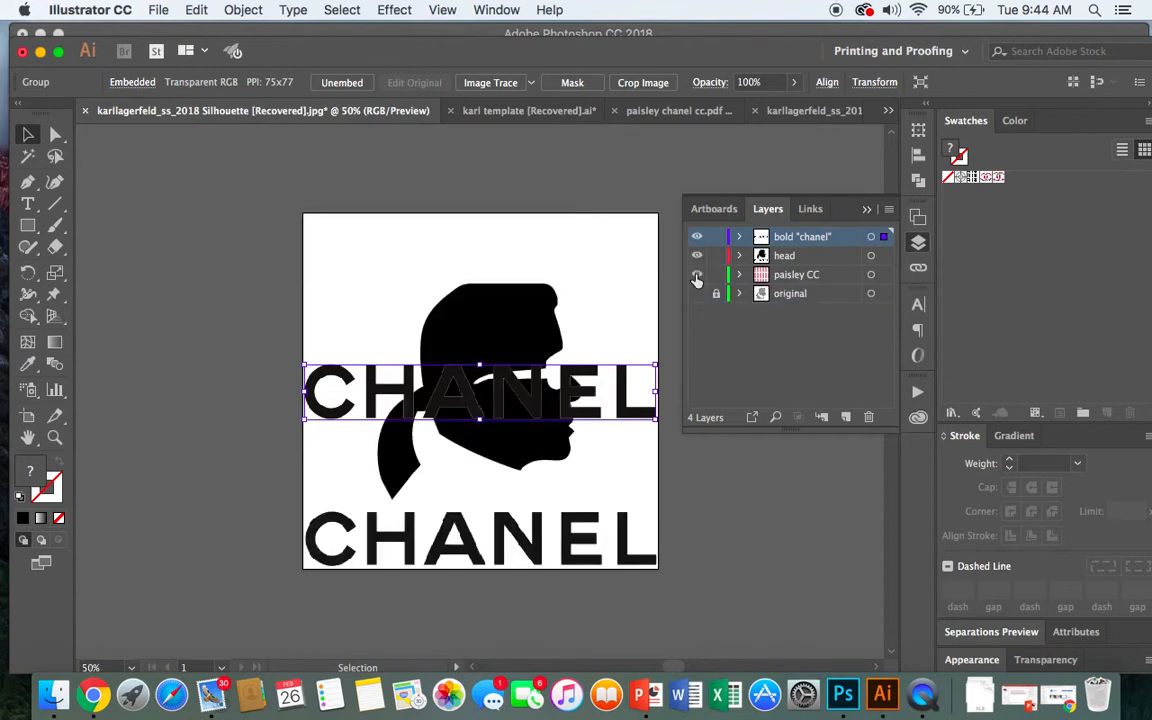
# Show the paisley CC and original layers again and delete the lower CHANEL lettering from the head layer
pyautogui.click(697, 274)
pyautogui.click(697, 293)
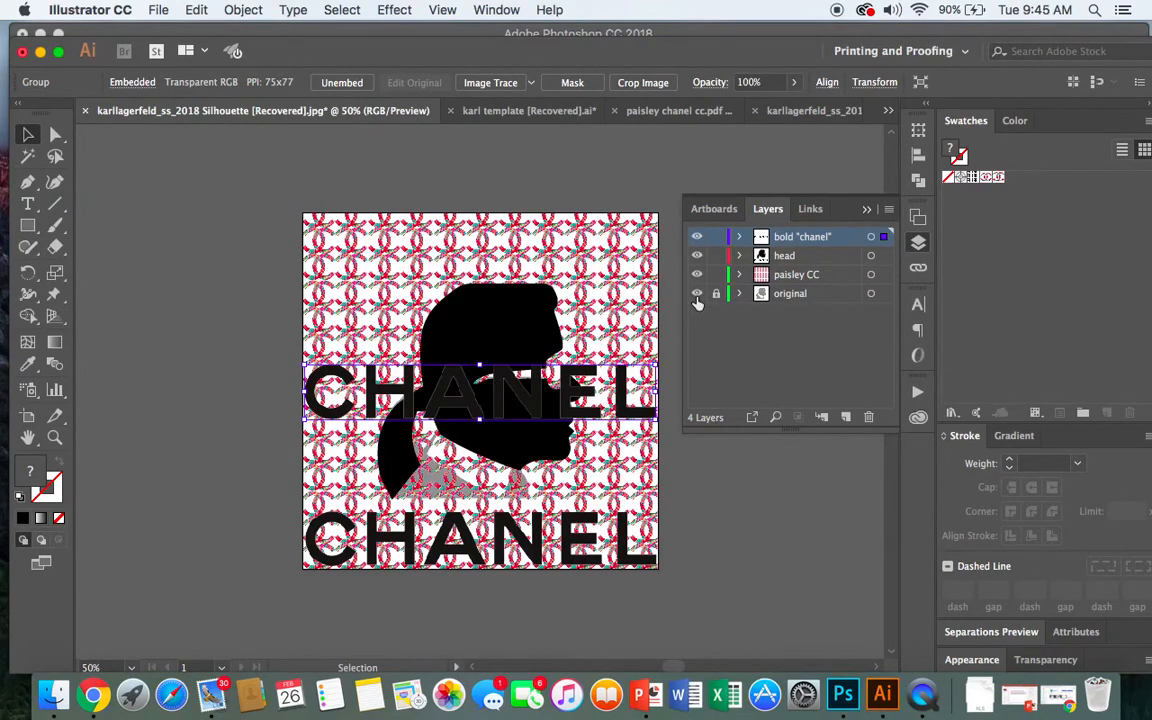
pyautogui.click(812, 260)
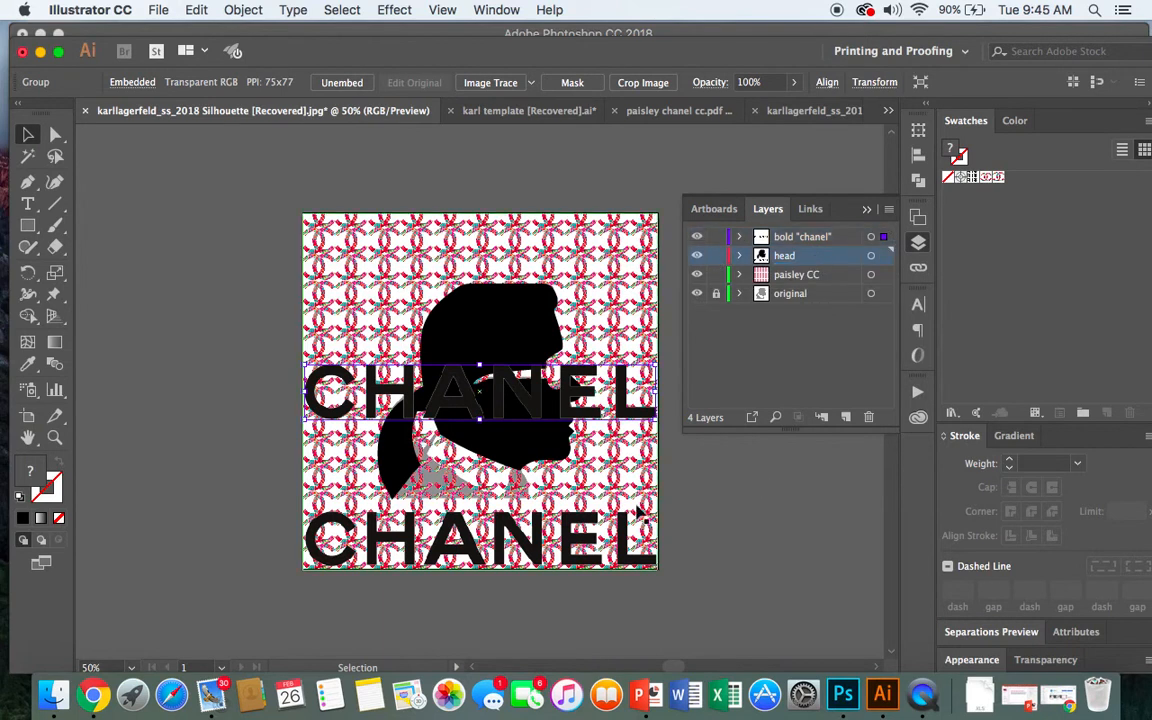
pyautogui.click(568, 543)
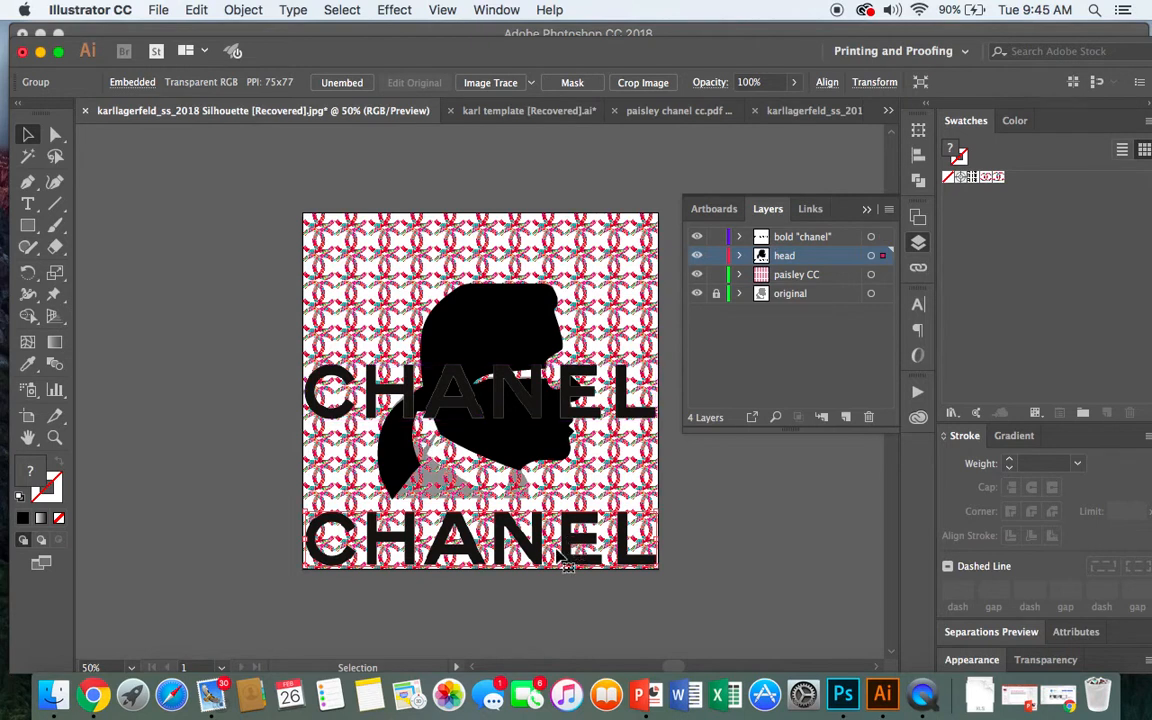
pyautogui.press('Delete')
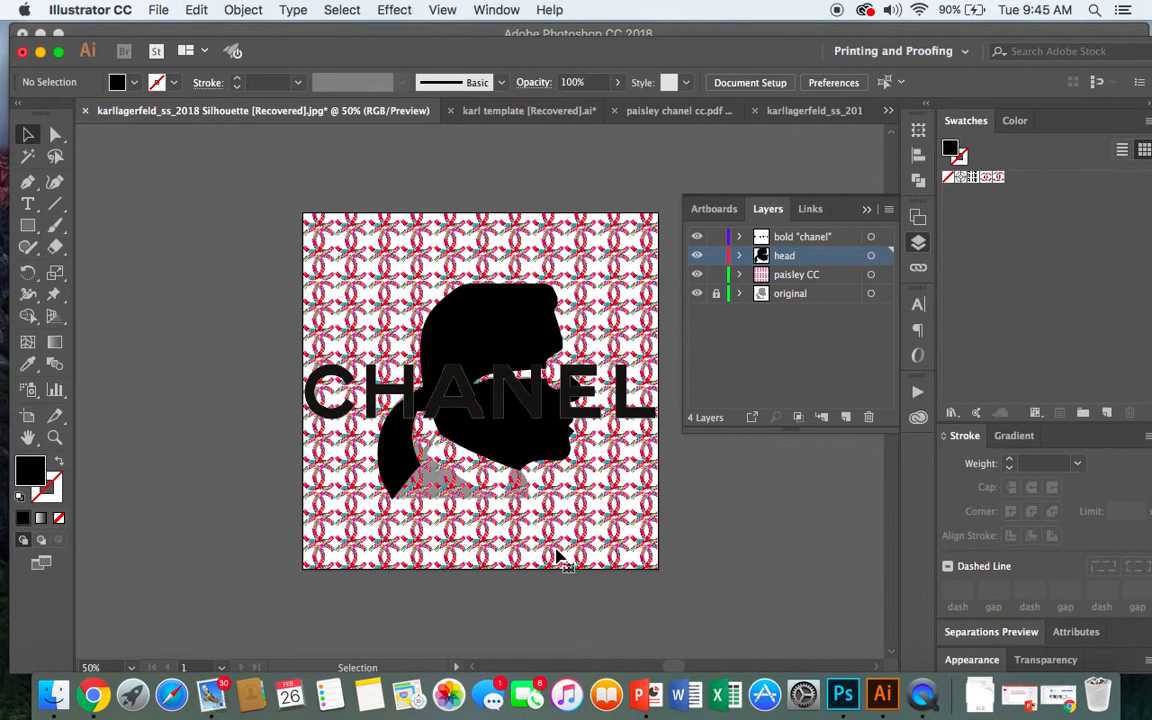
# Hide the original layer, temporarily turning off the paisley CC and bold "chanel" layers to check the head alone
pyautogui.moveTo(812, 287); pyautogui.dragTo(785, 259)
pyautogui.click(697, 276)
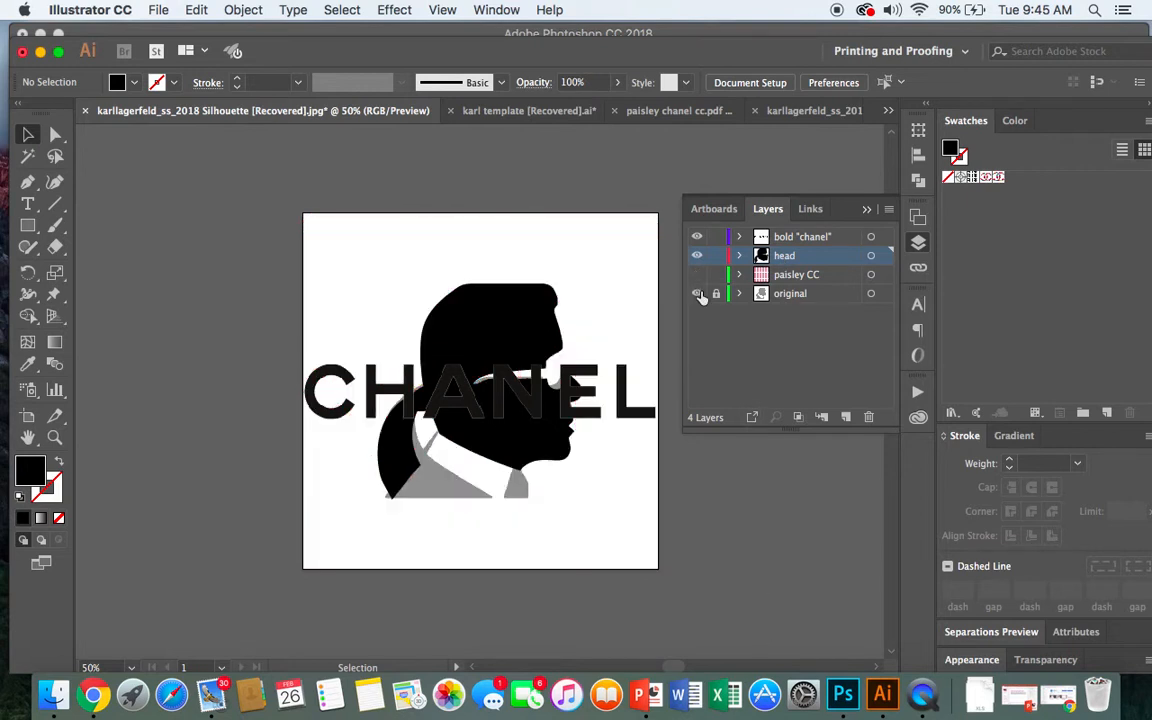
pyautogui.click(697, 293)
pyautogui.click(698, 238)
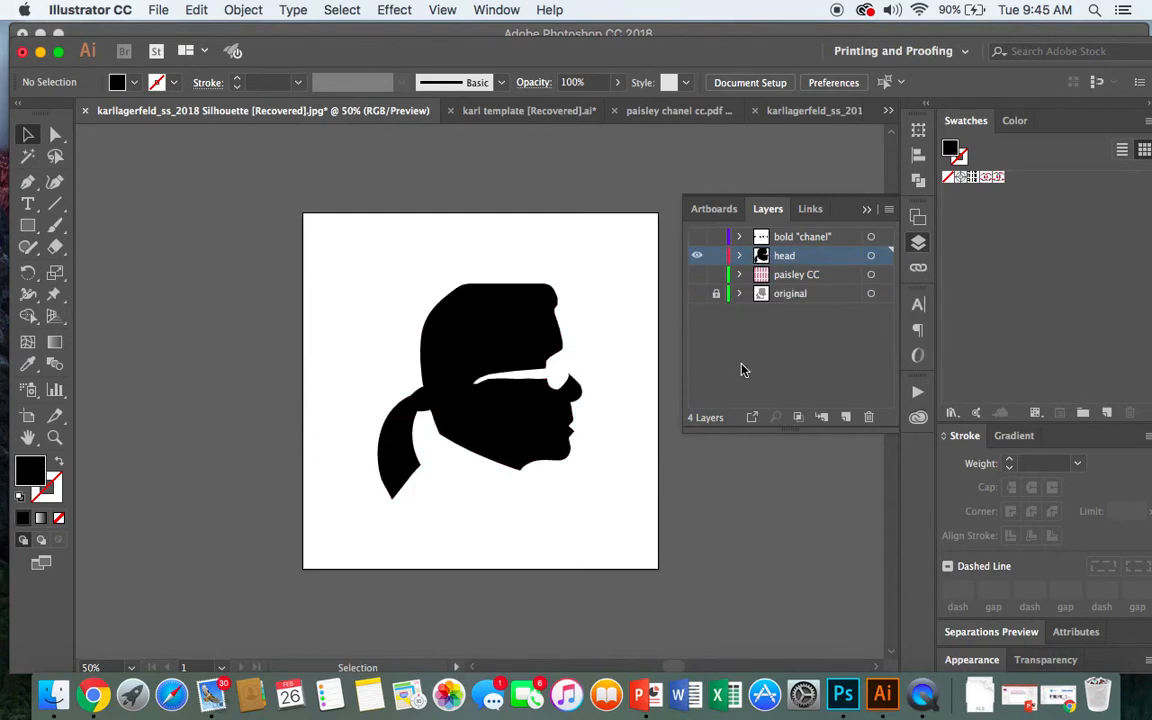
pyautogui.click(697, 276)
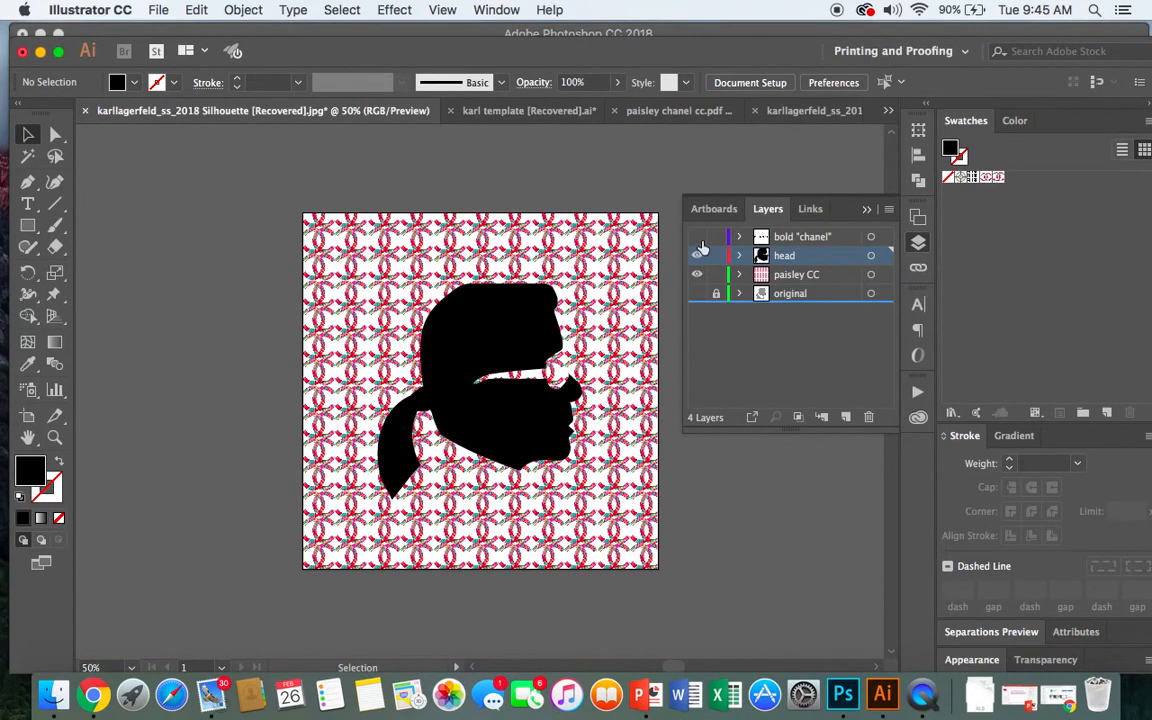
pyautogui.click(698, 240)
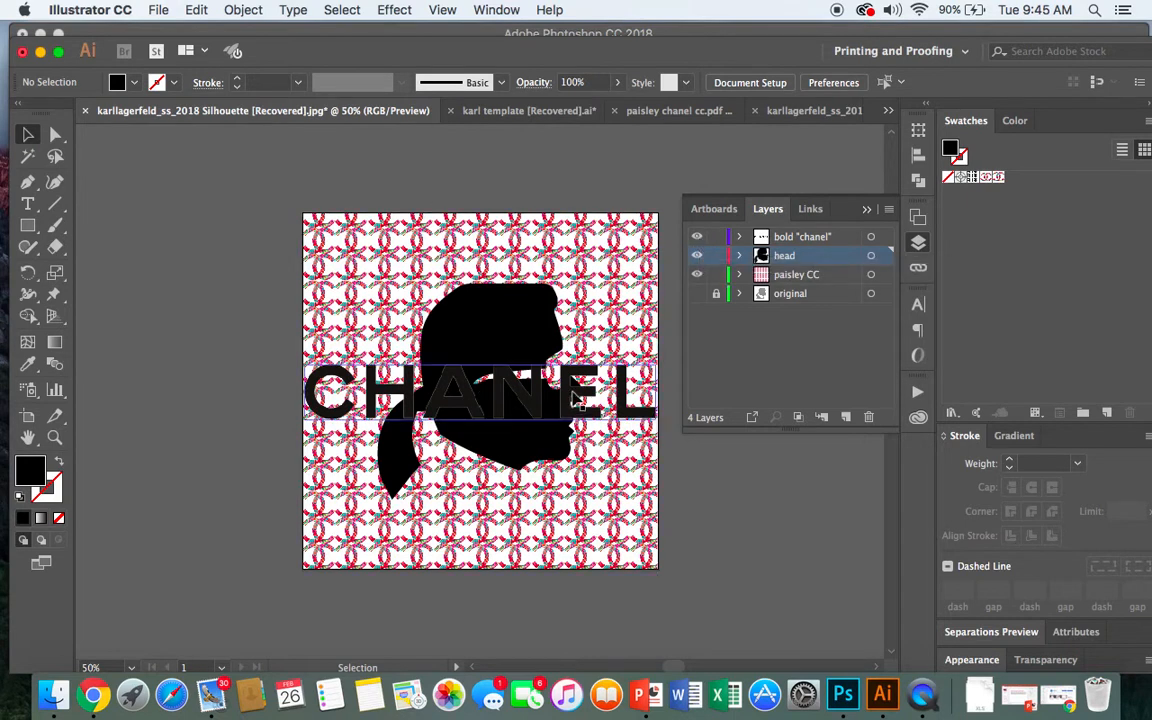
# Move the CHANEL lettering on the bold "chanel" layer below the head, just above the artboard's bottom edge
pyautogui.moveTo(571, 395); pyautogui.dragTo(570, 546)
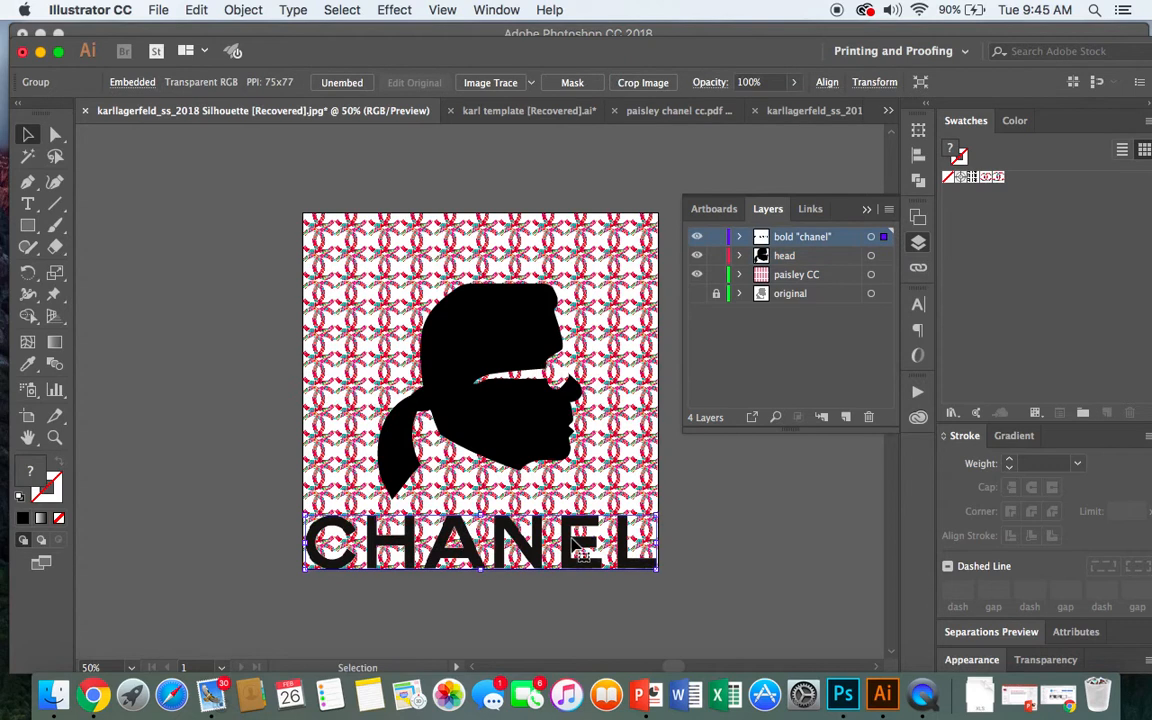
pyautogui.click(752, 538)
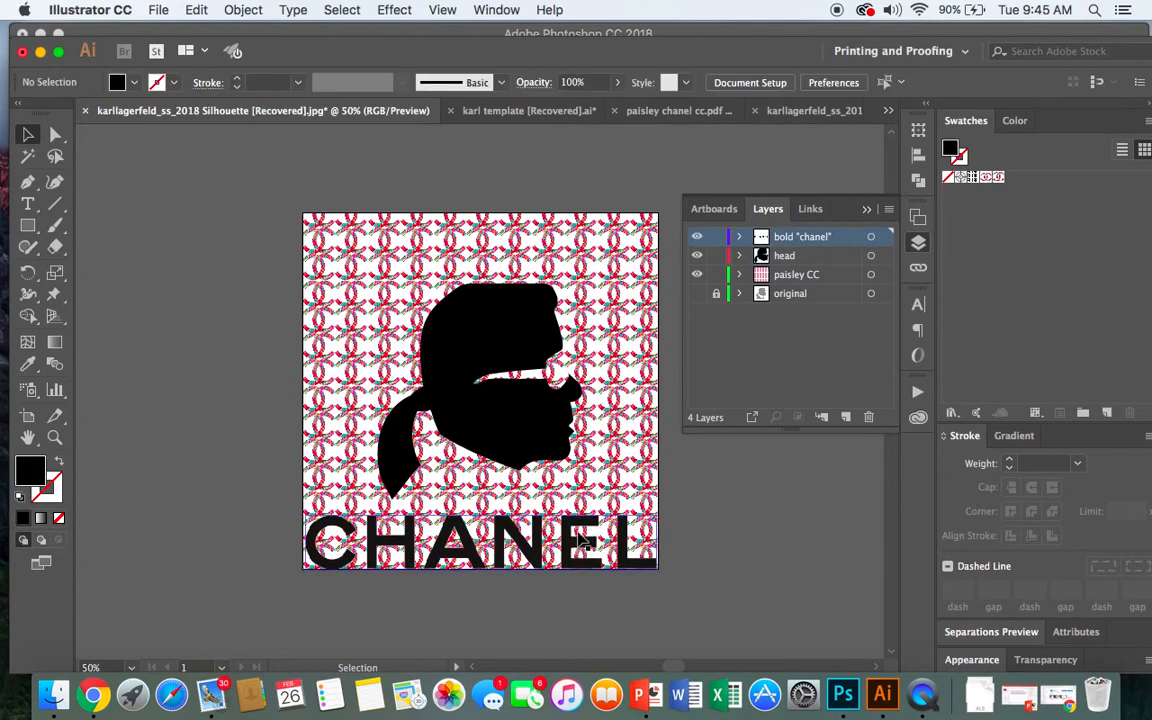
pyautogui.moveTo(577, 546); pyautogui.dragTo(548, 549)
pyautogui.click(790, 540)
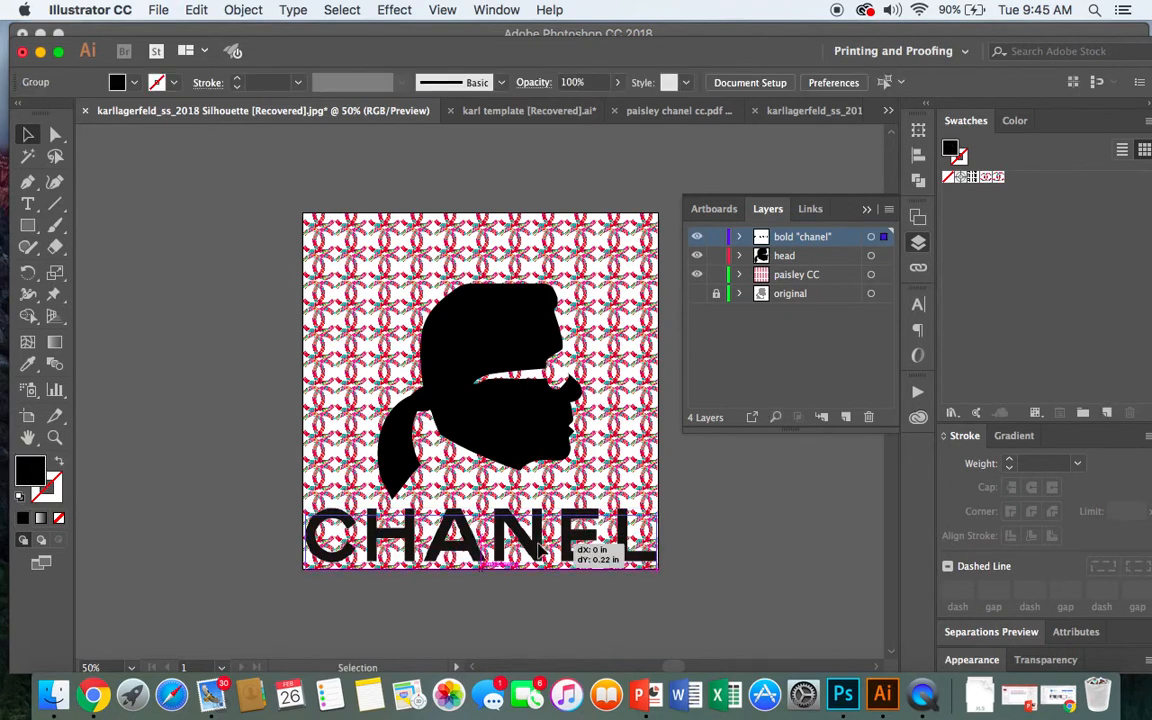
pyautogui.click(694, 541)
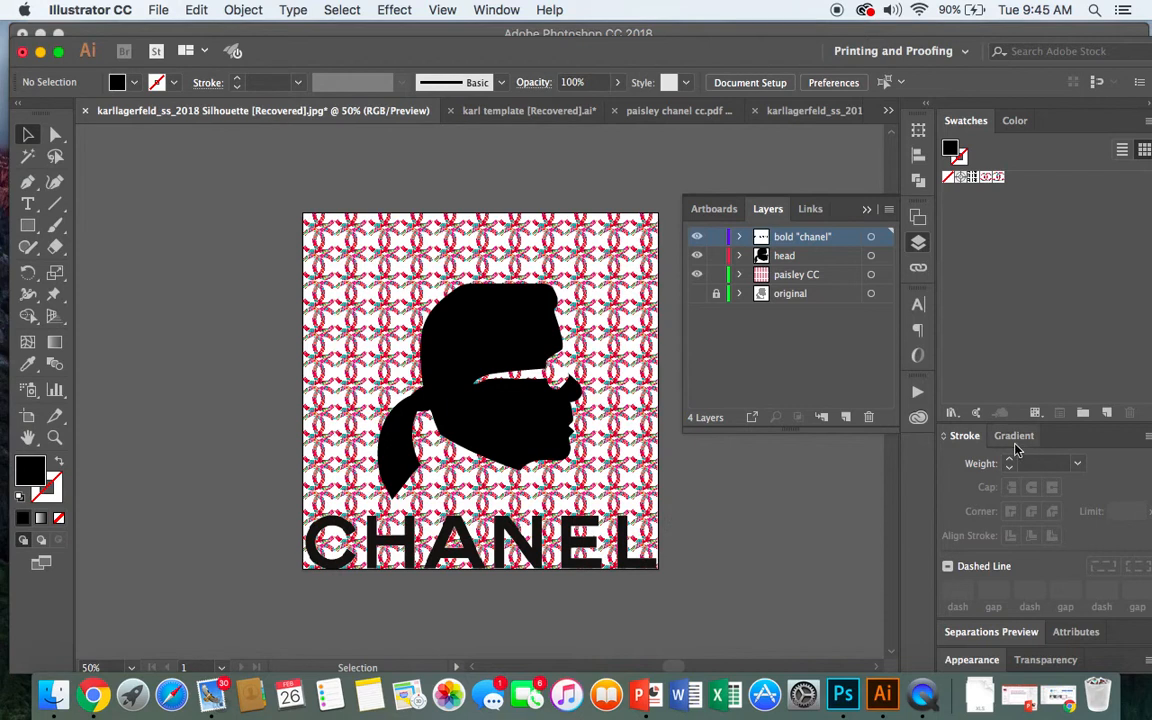
pyautogui.moveTo(582, 543); pyautogui.dragTo(585, 536)
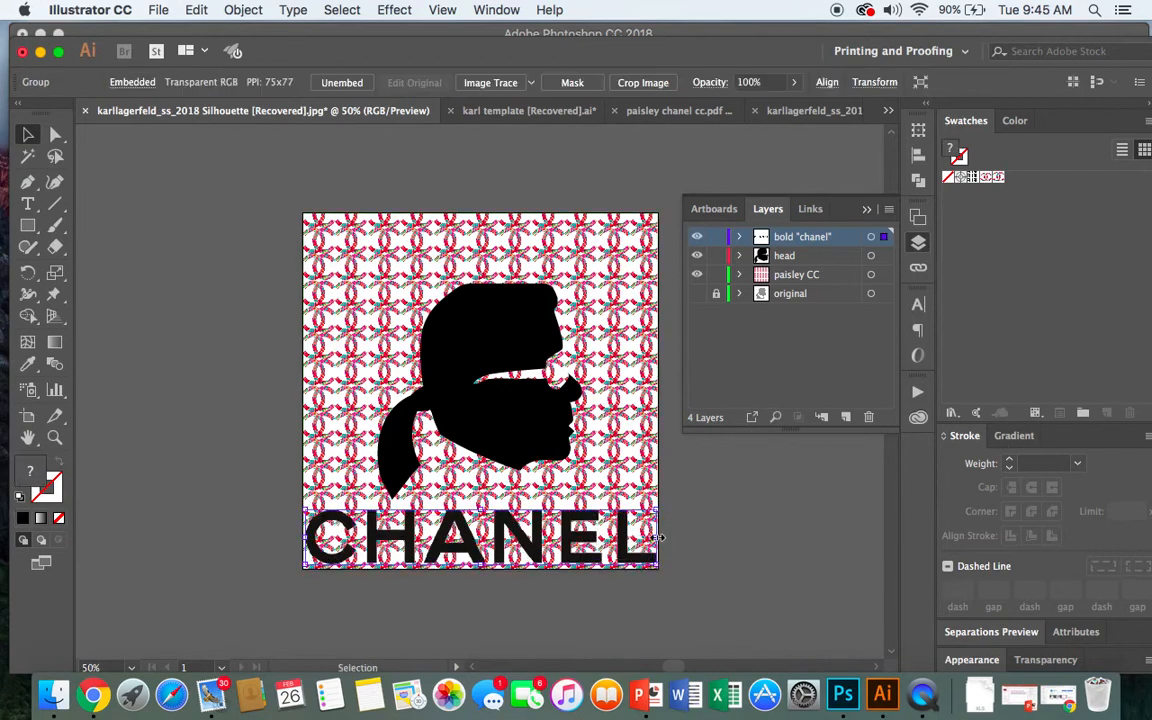
pyautogui.click(709, 538)
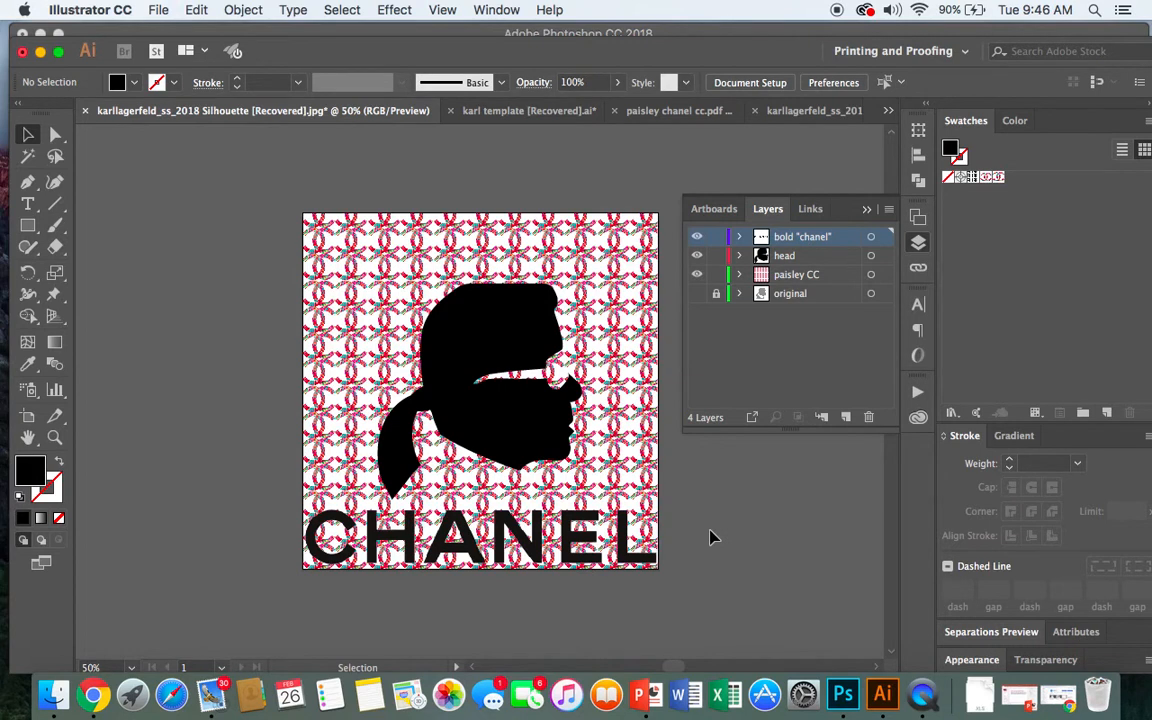
# Change the head silhouette's fill to bright blue #0ab1f2 and deselect it
pyautogui.click(465, 340)
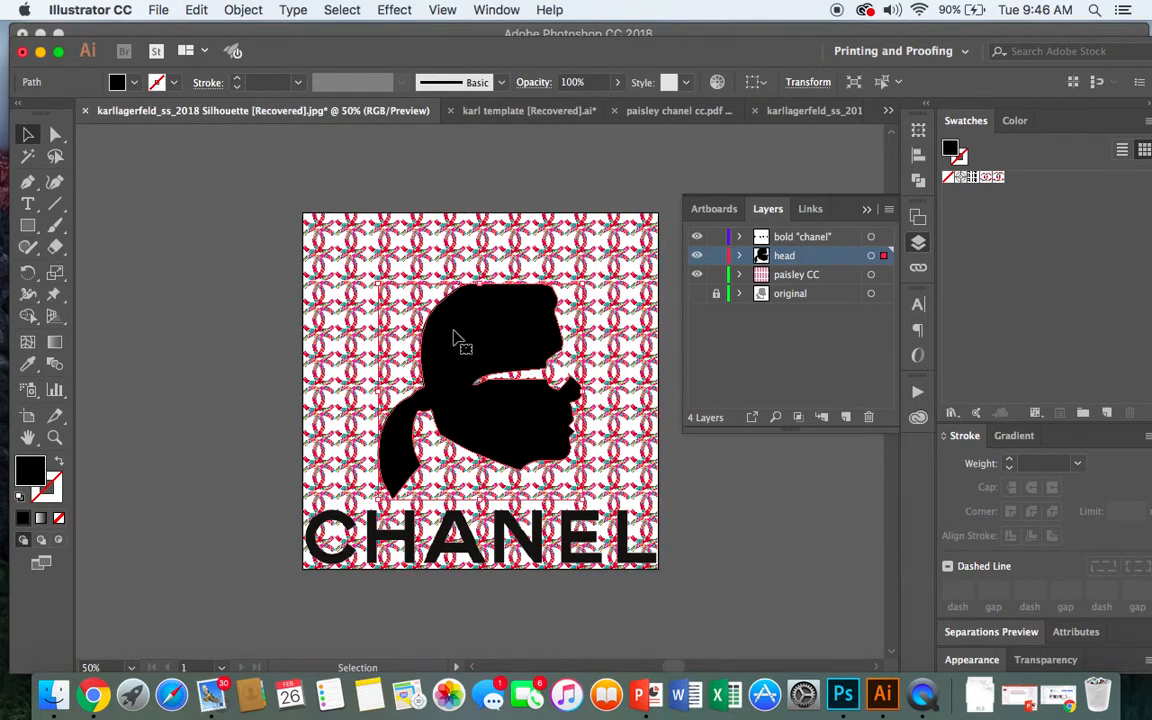
pyautogui.doubleClick(30, 478)
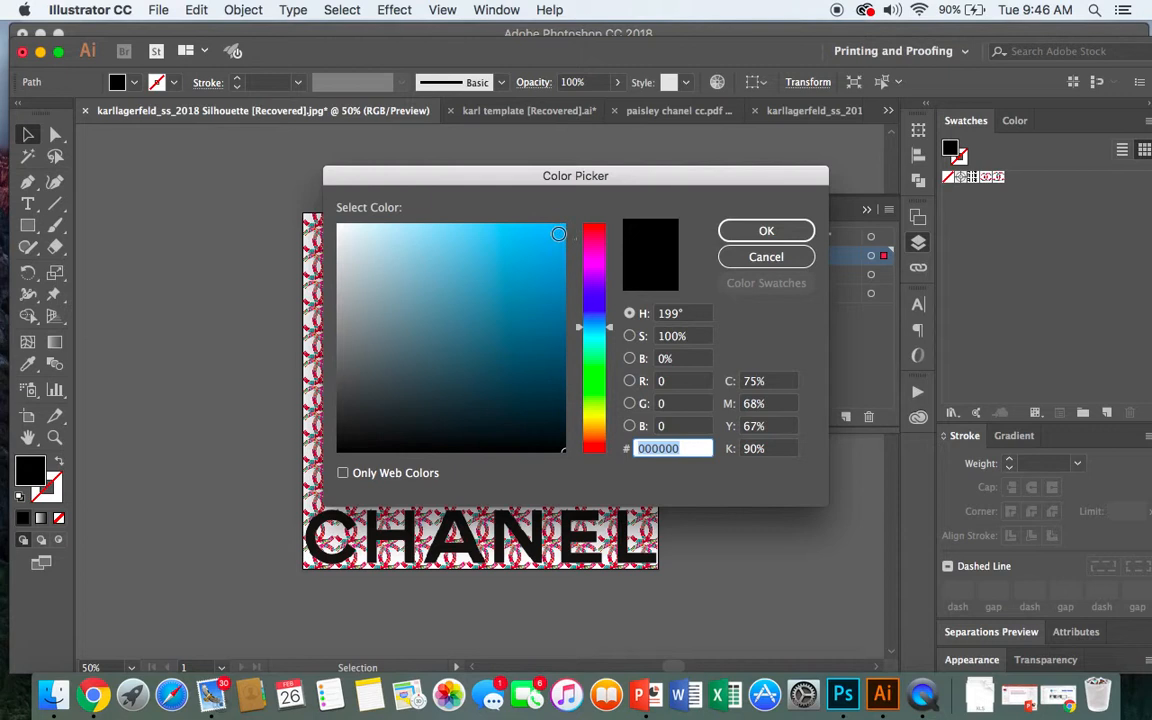
pyautogui.click(558, 233)
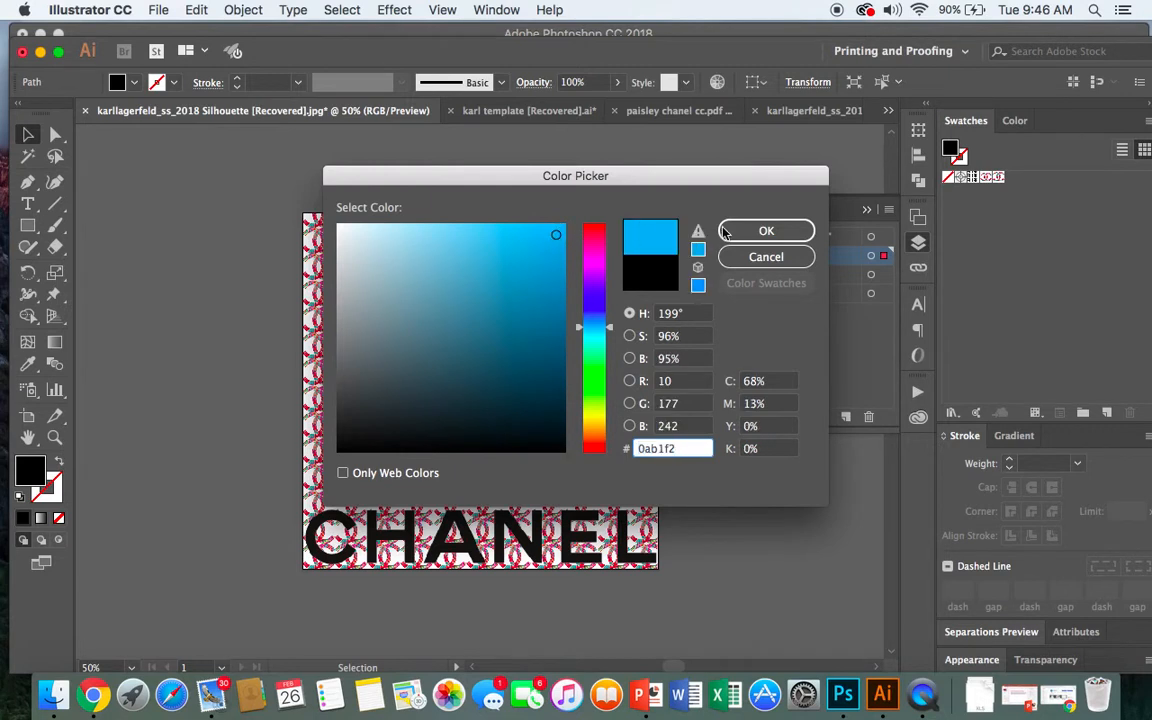
pyautogui.click(756, 232)
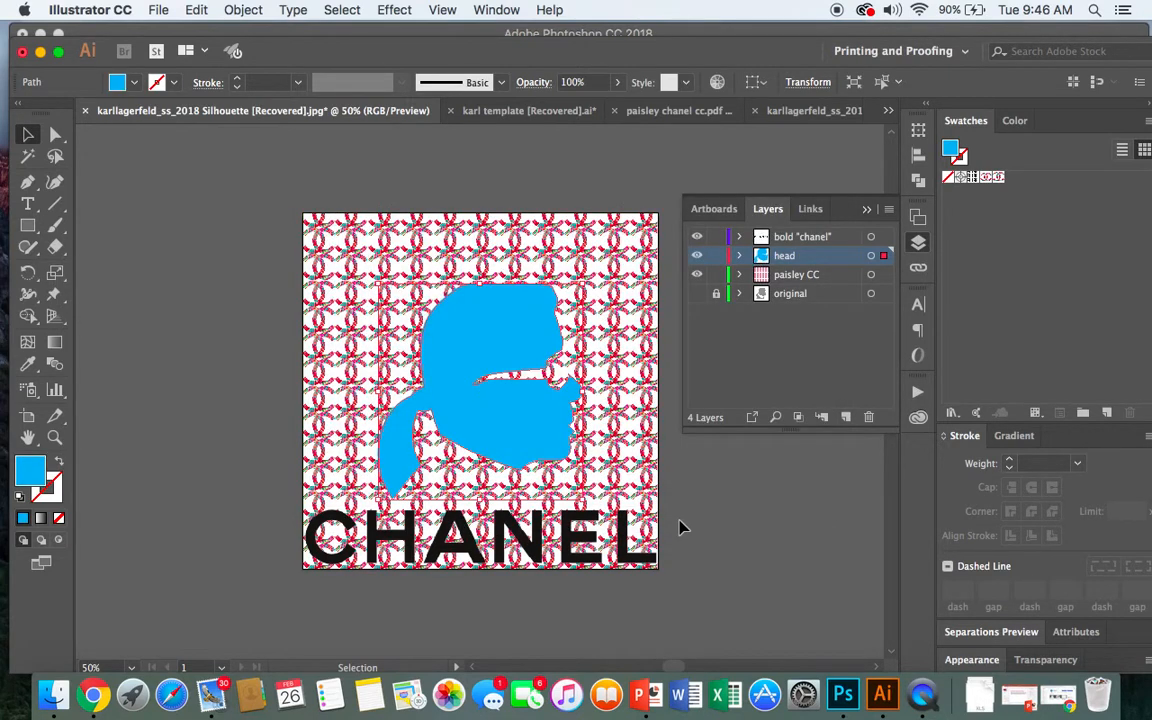
pyautogui.click(685, 494)
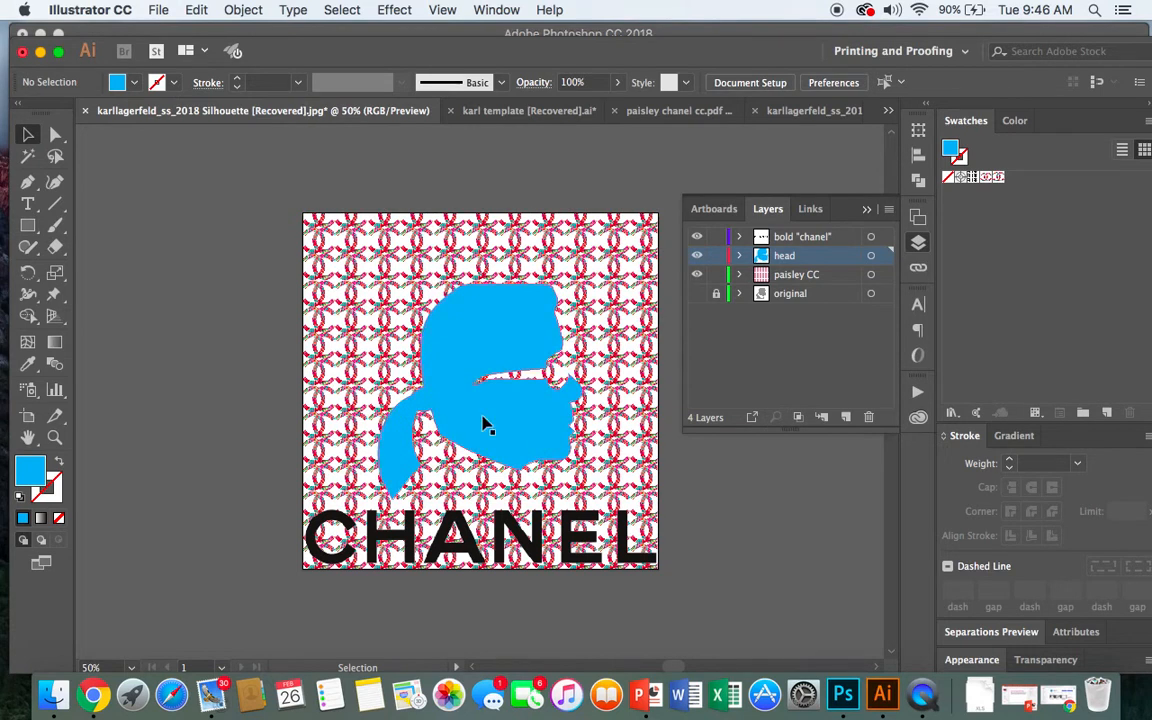
# Set the fill color to magenta #c30cef with nothing selected
pyautogui.doubleClick(38, 476)
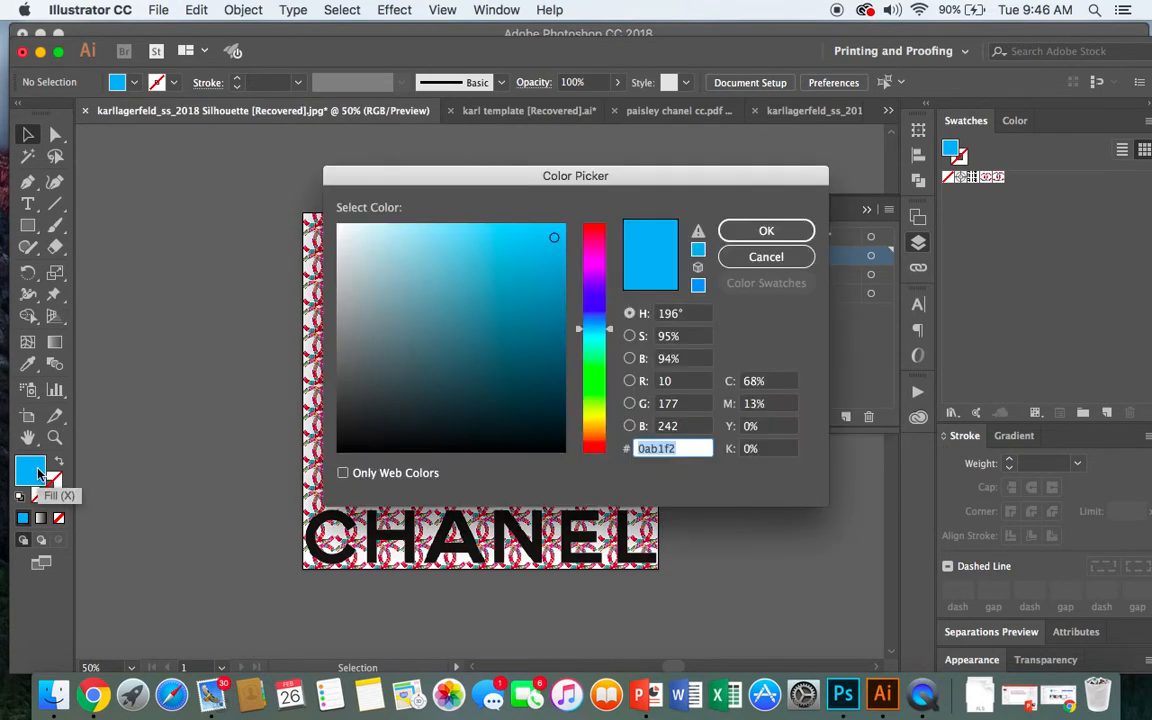
pyautogui.click(591, 271)
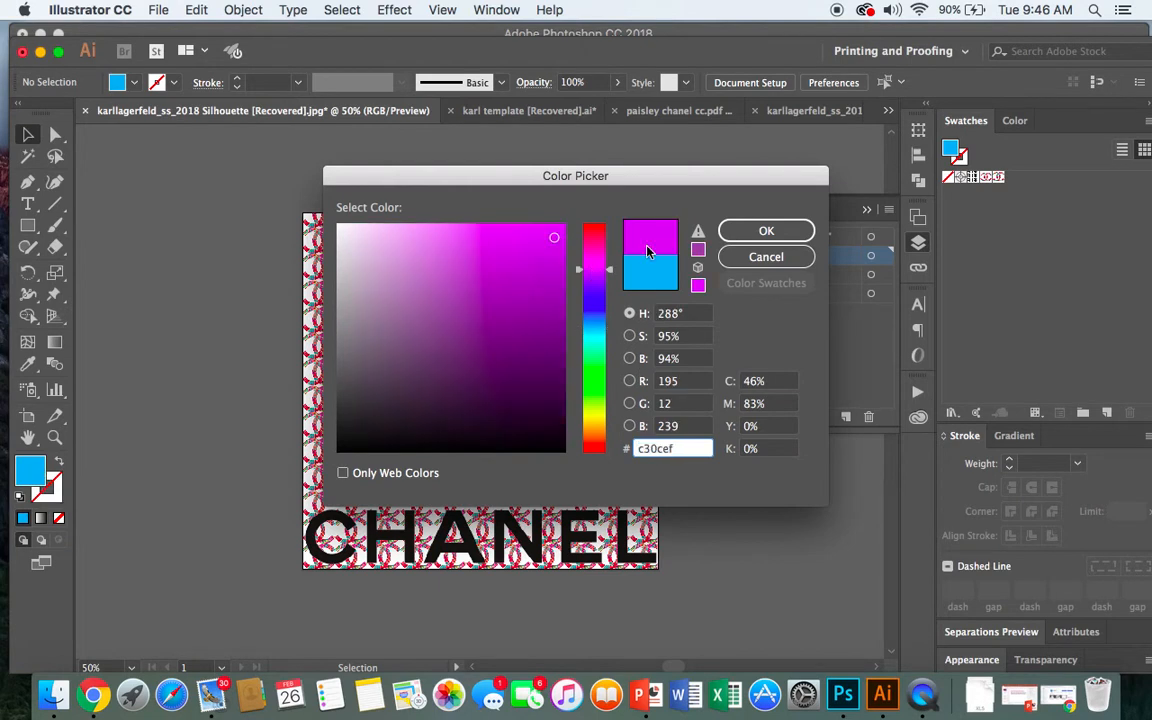
pyautogui.click(741, 231)
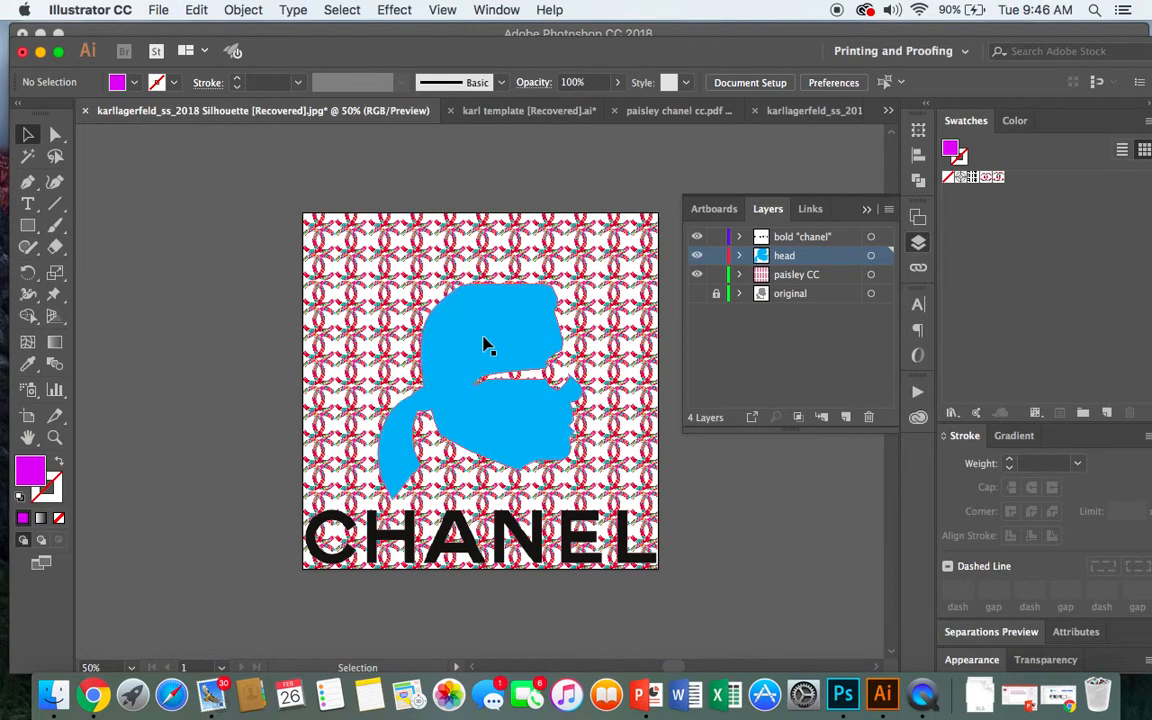
# Isolate the head path, fill it with purple #a00cef, and exit isolation mode
pyautogui.doubleClick(452, 345)
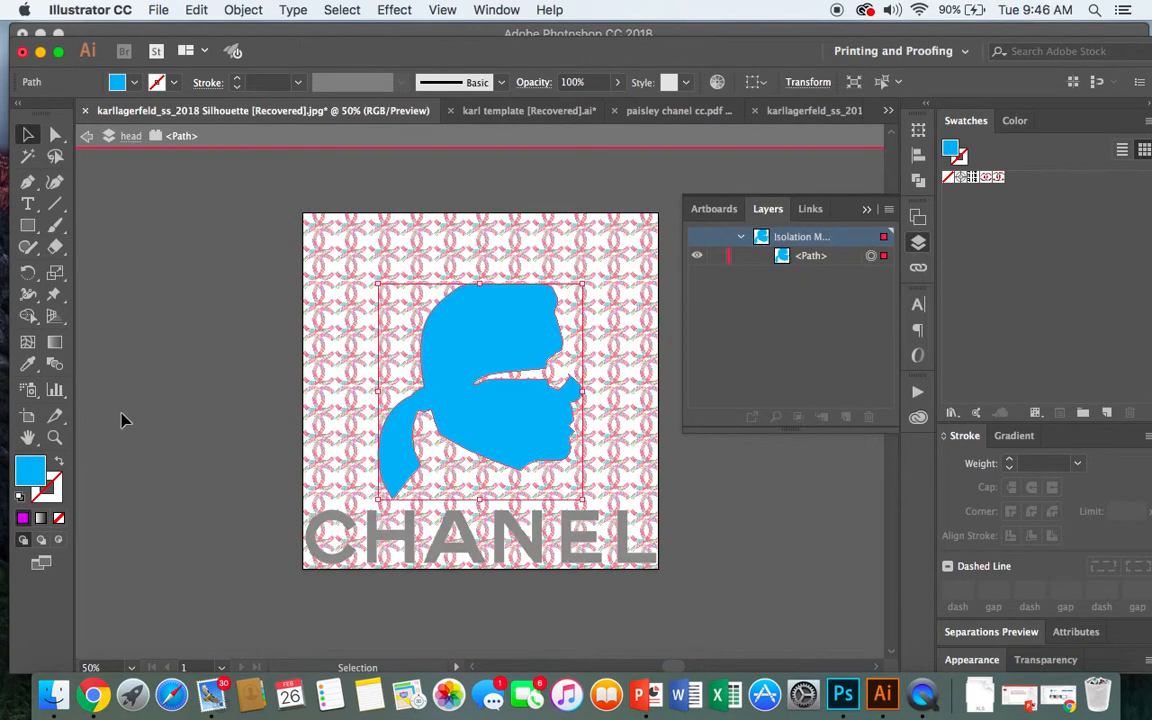
pyautogui.doubleClick(30, 469)
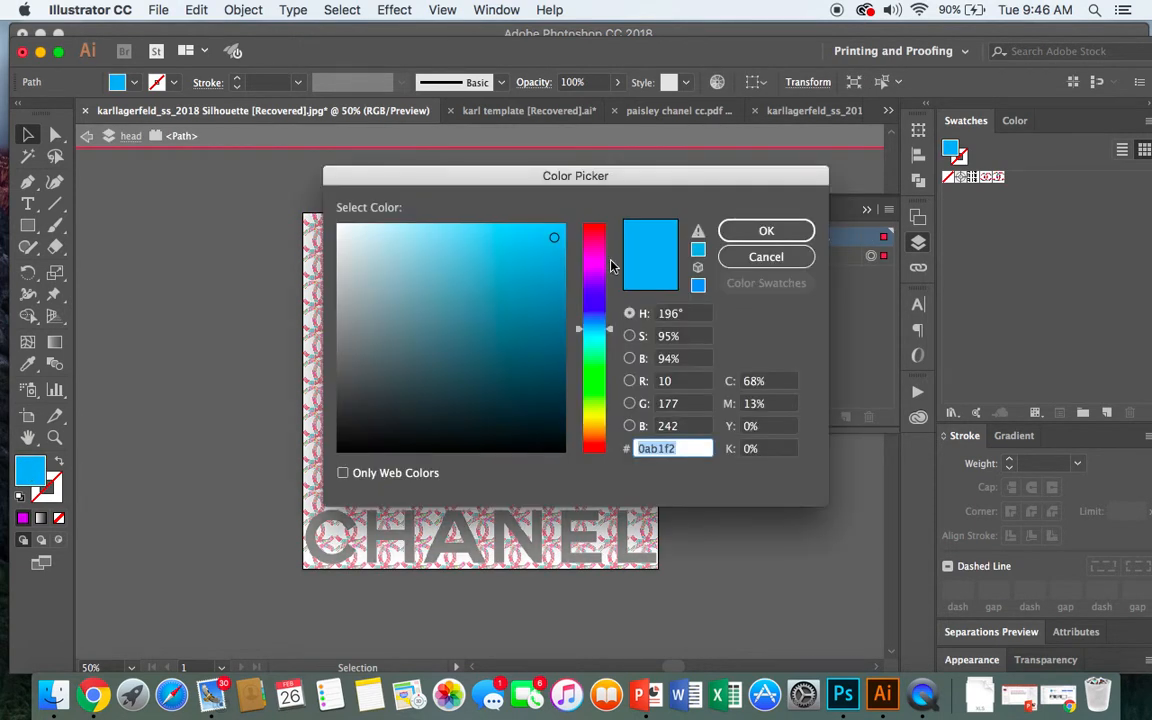
pyautogui.click(601, 268)
pyautogui.moveTo(590, 271); pyautogui.dragTo(590, 274)
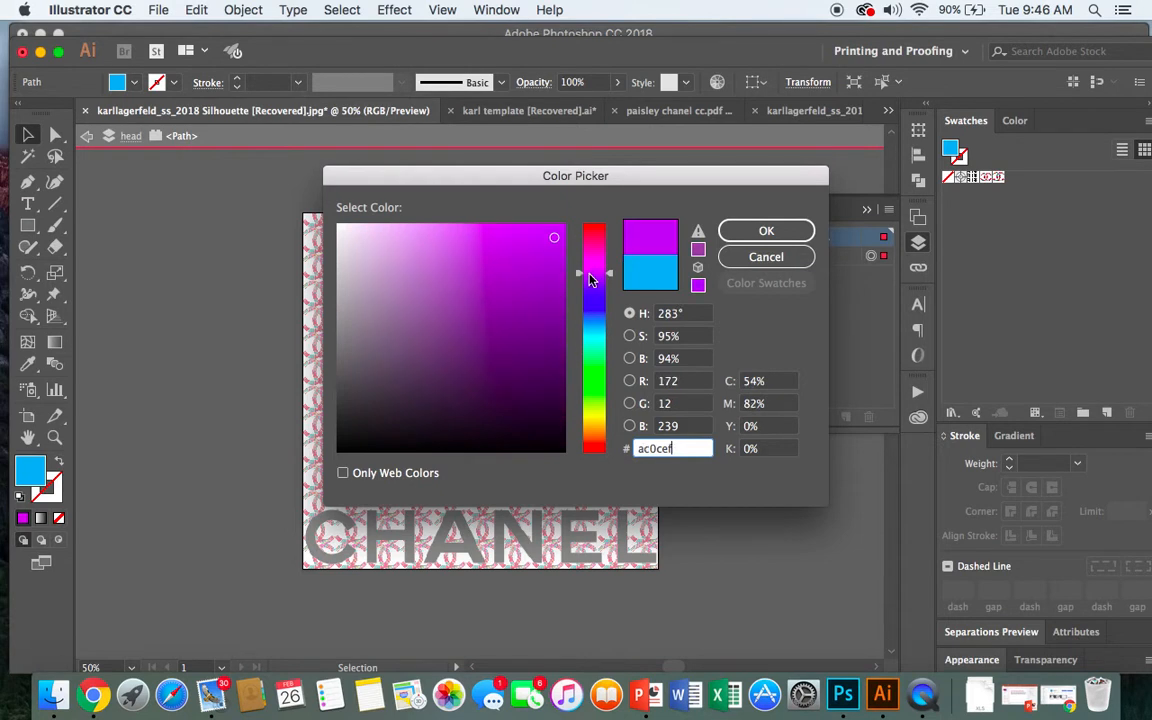
pyautogui.click(762, 231)
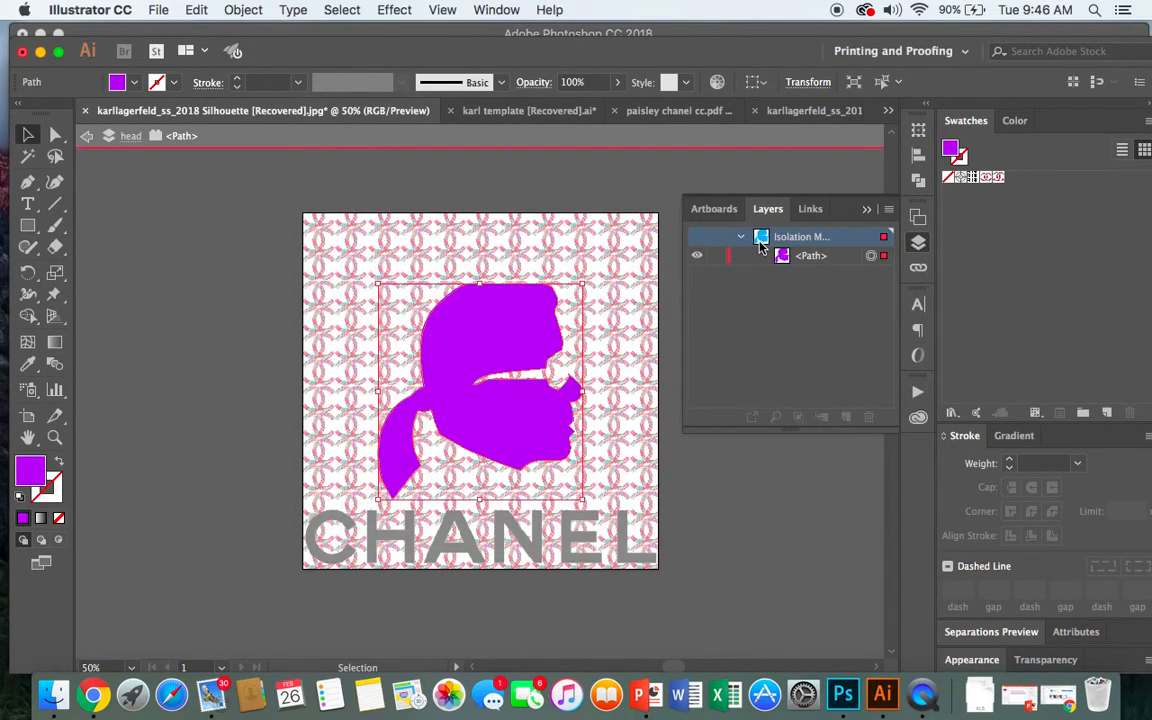
pyautogui.click(250, 419)
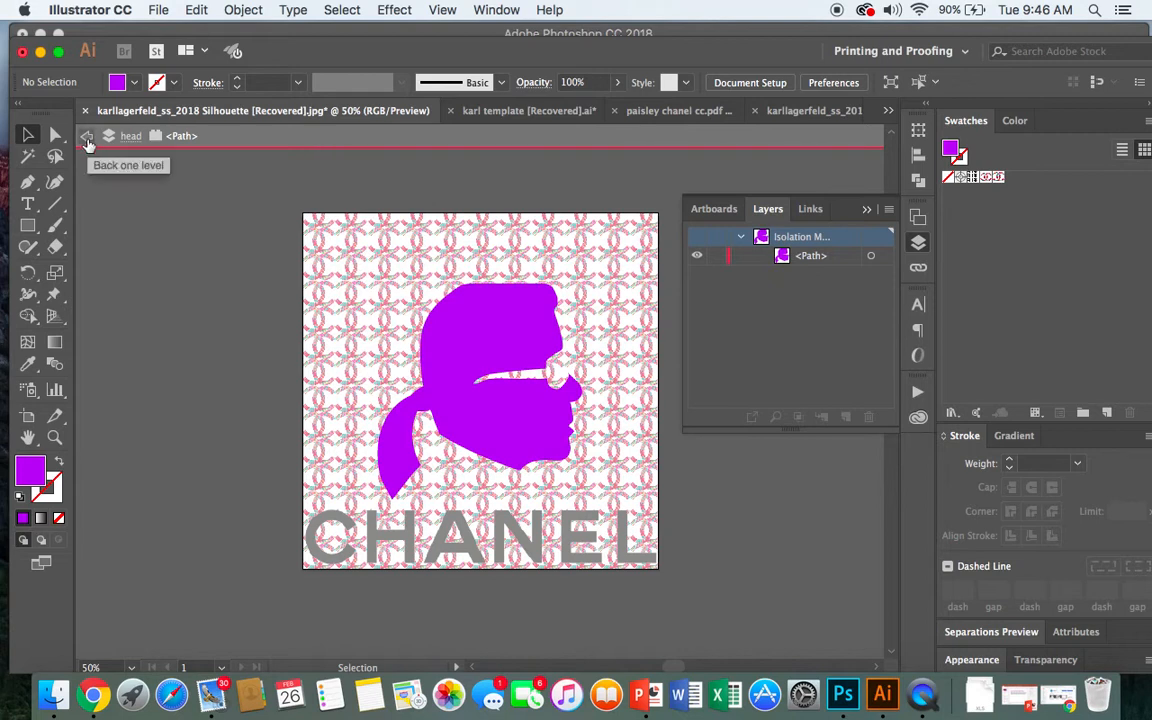
pyautogui.click(87, 142)
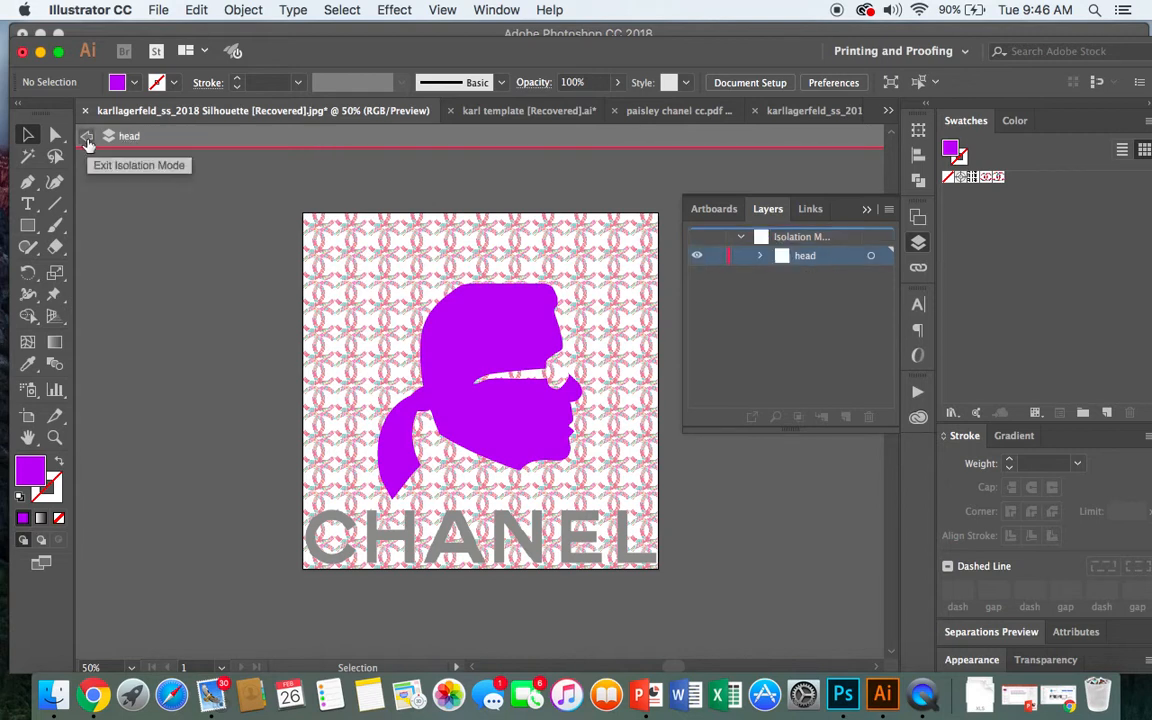
pyautogui.click(87, 142)
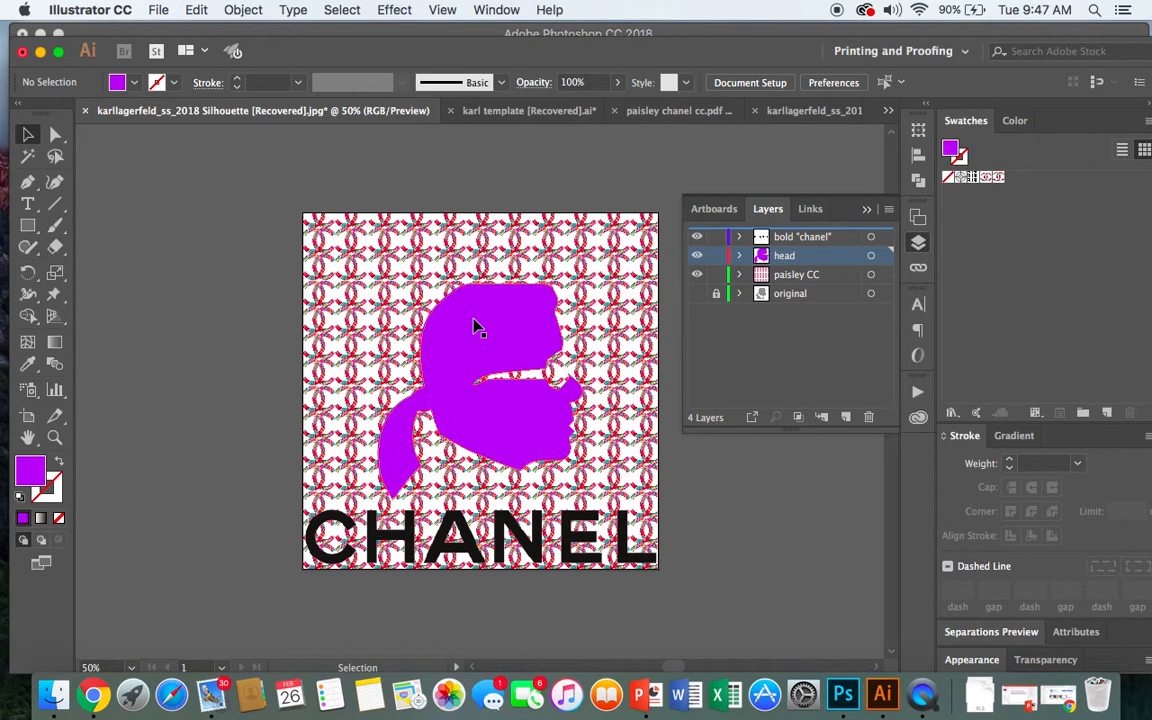
# Set the fill color to cyan #0feded with no object selected
pyautogui.doubleClick(33, 472)
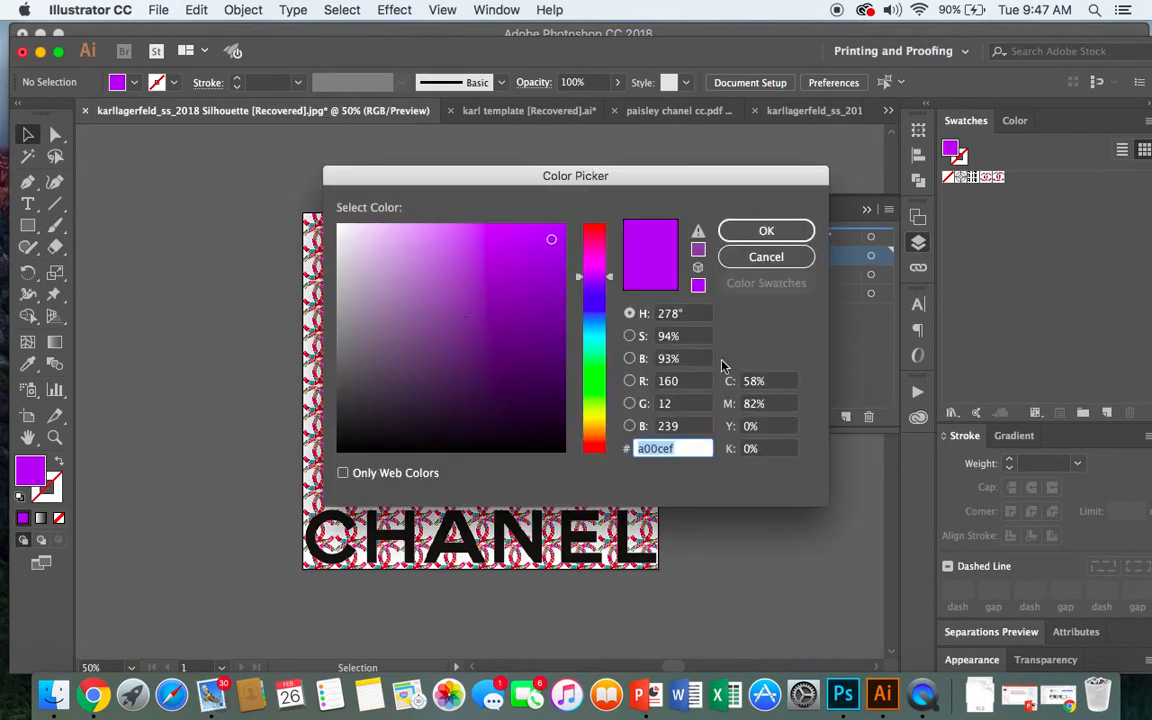
pyautogui.click(594, 337)
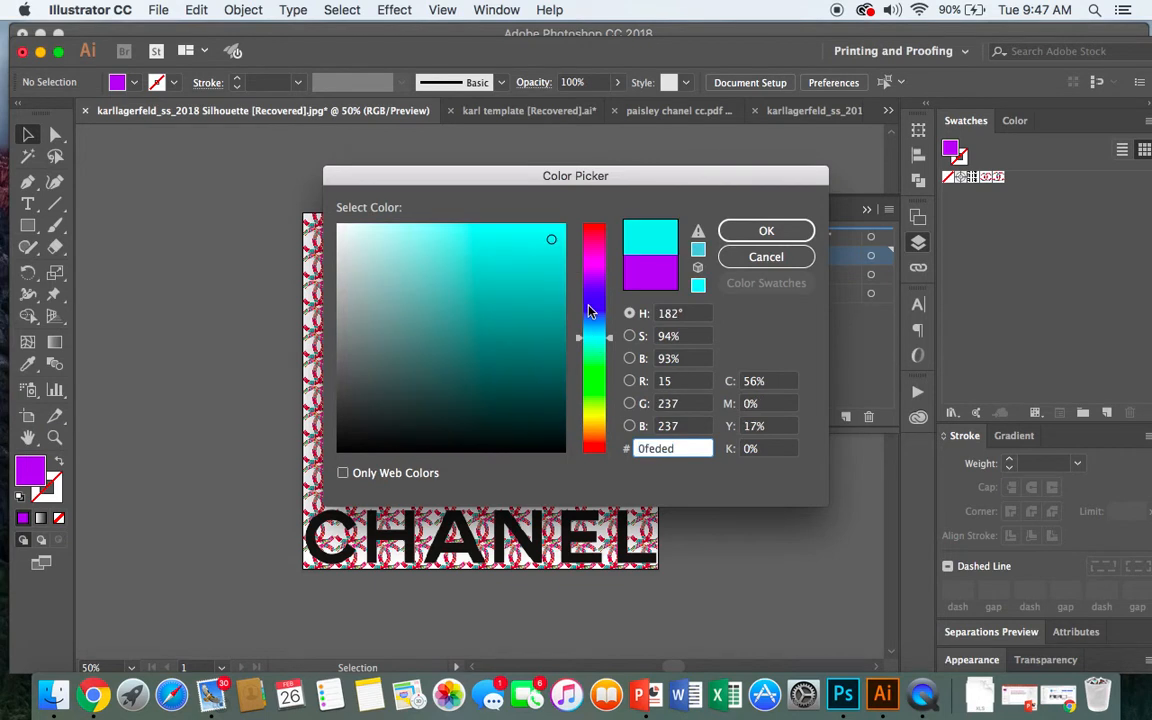
pyautogui.click(764, 231)
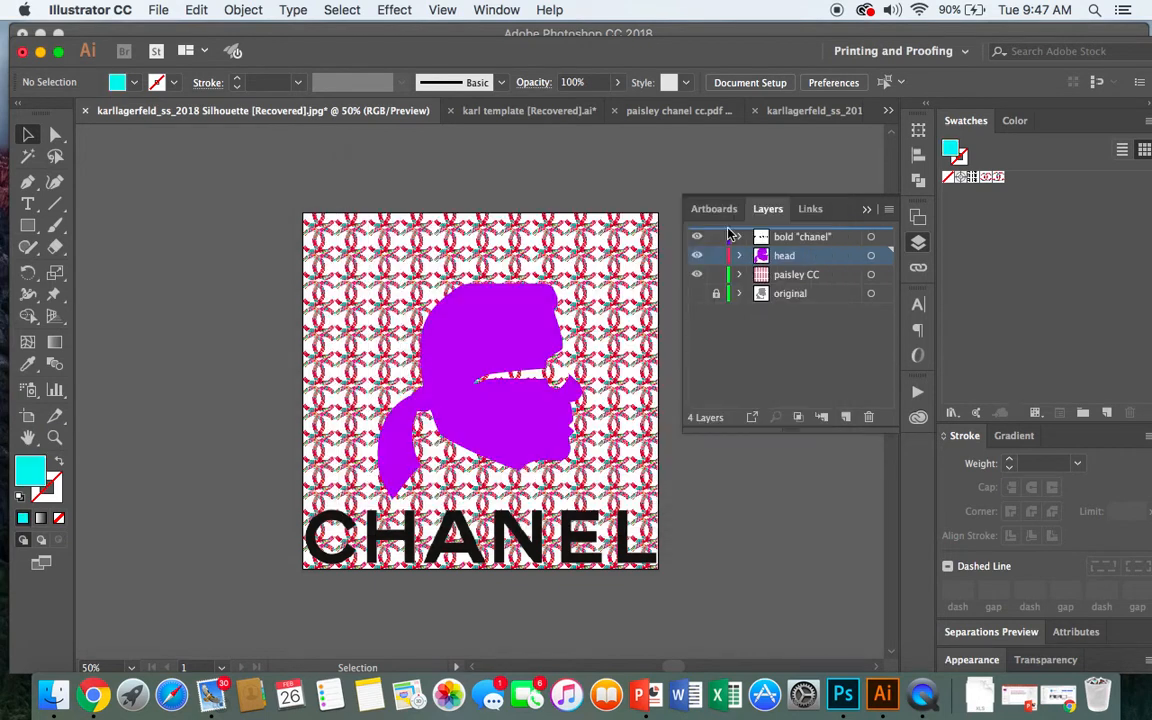
# Isolate the head path and change its fill to cyan
pyautogui.click(435, 373)
pyautogui.doubleClick(435, 373)
pyautogui.doubleClick(30, 469)
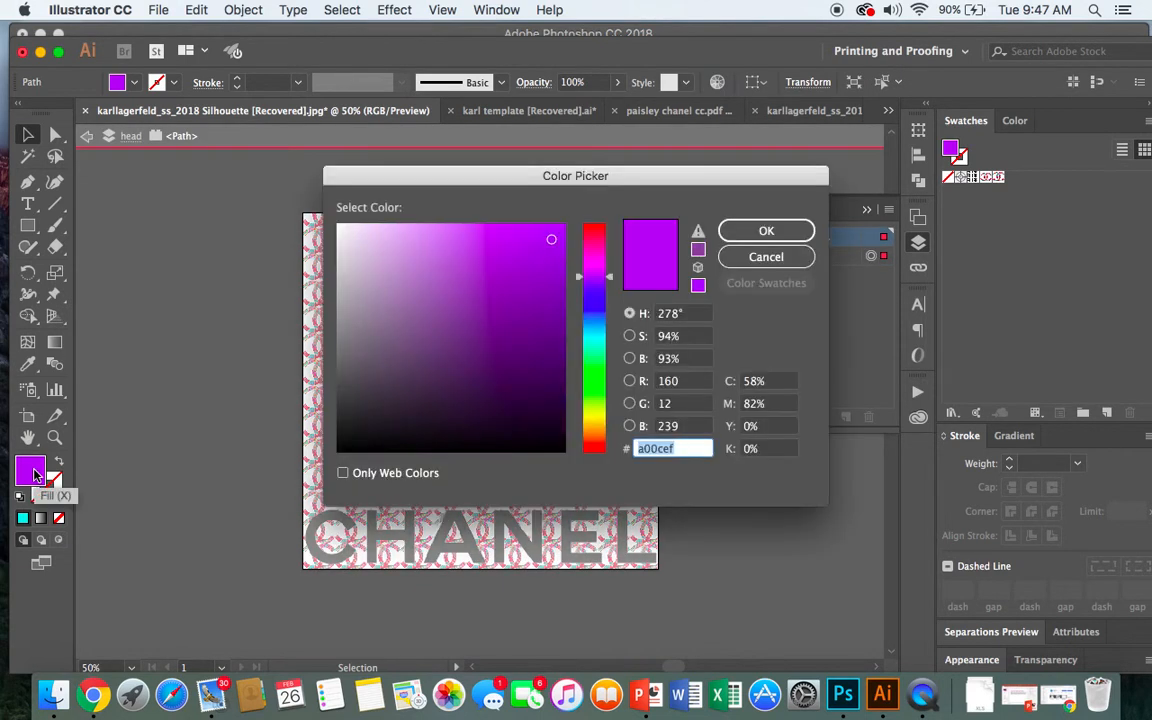
pyautogui.click(591, 336)
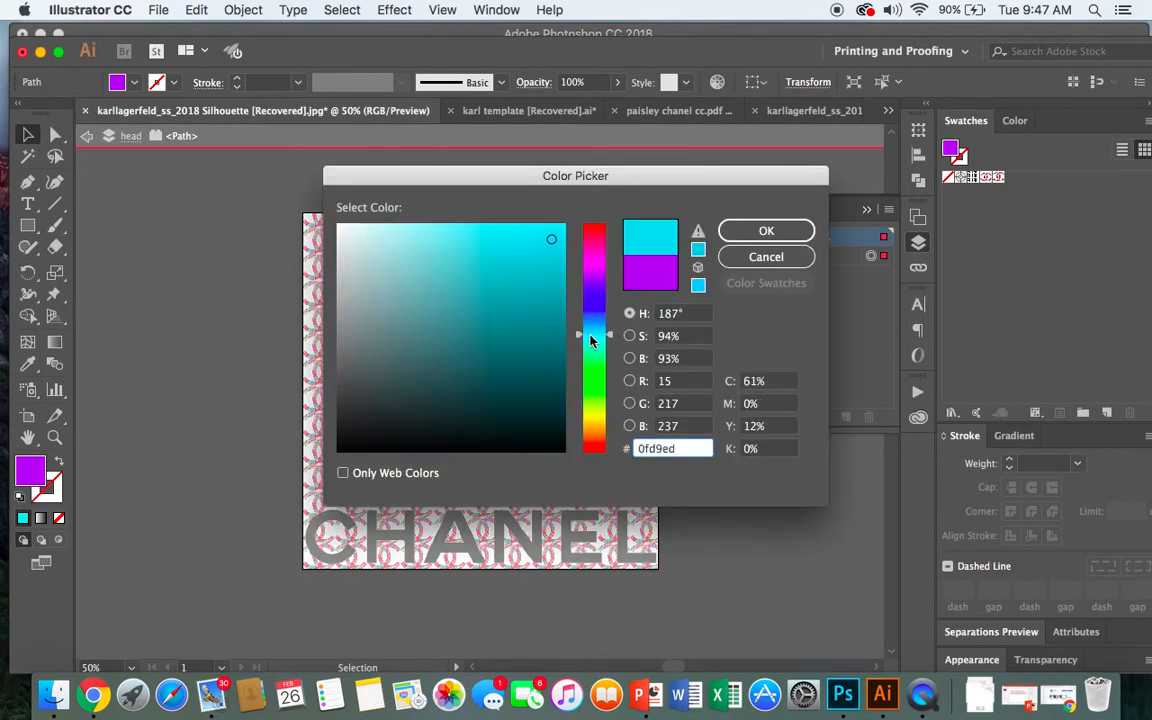
pyautogui.moveTo(591, 341); pyautogui.dragTo(591, 344)
pyautogui.click(766, 231)
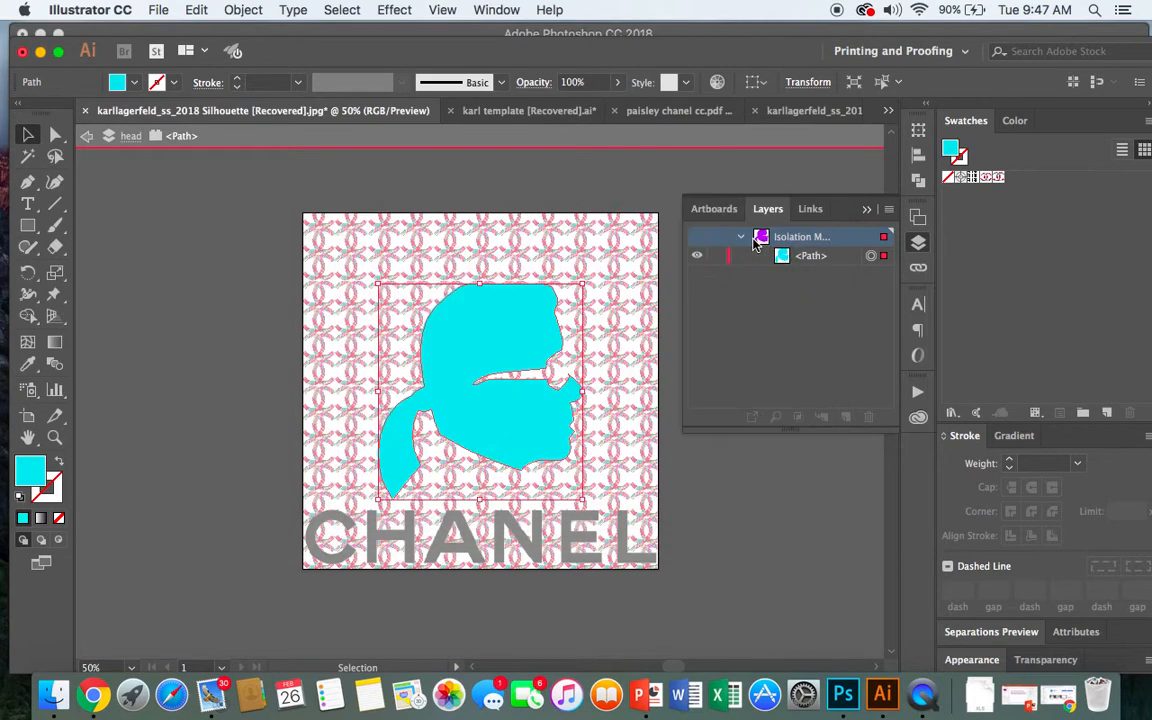
# Exit isolation mode on the recolored head to return to the full artwork
pyautogui.click(87, 134)
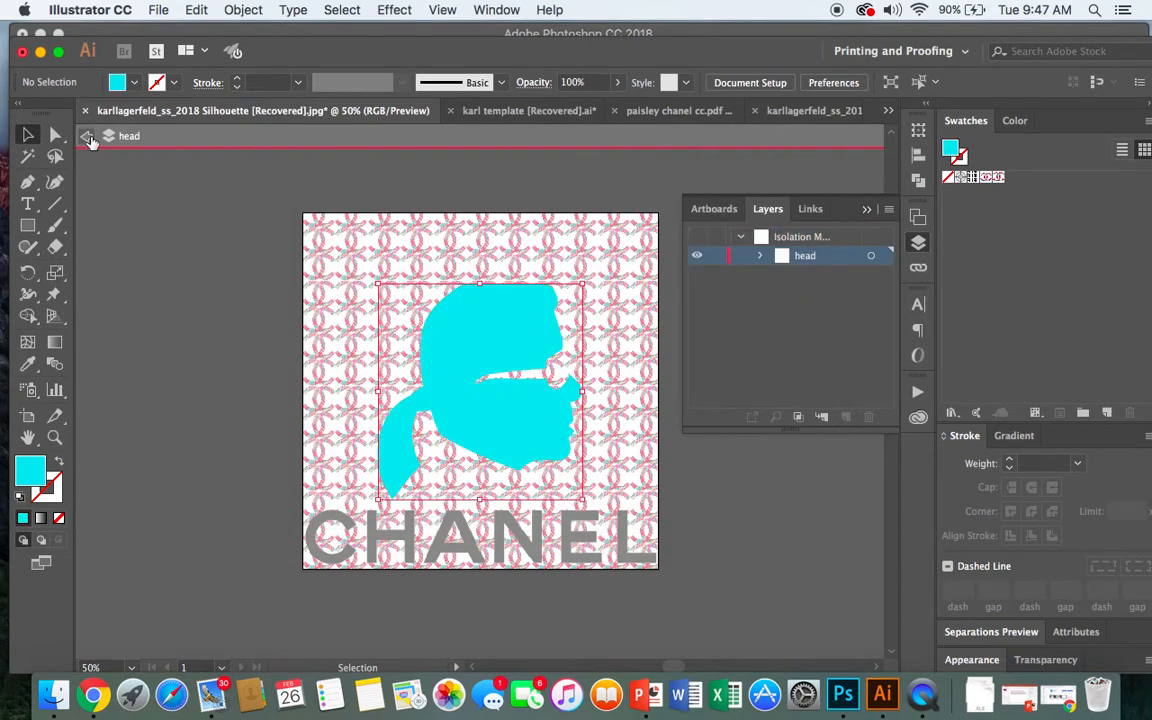
pyautogui.click(87, 135)
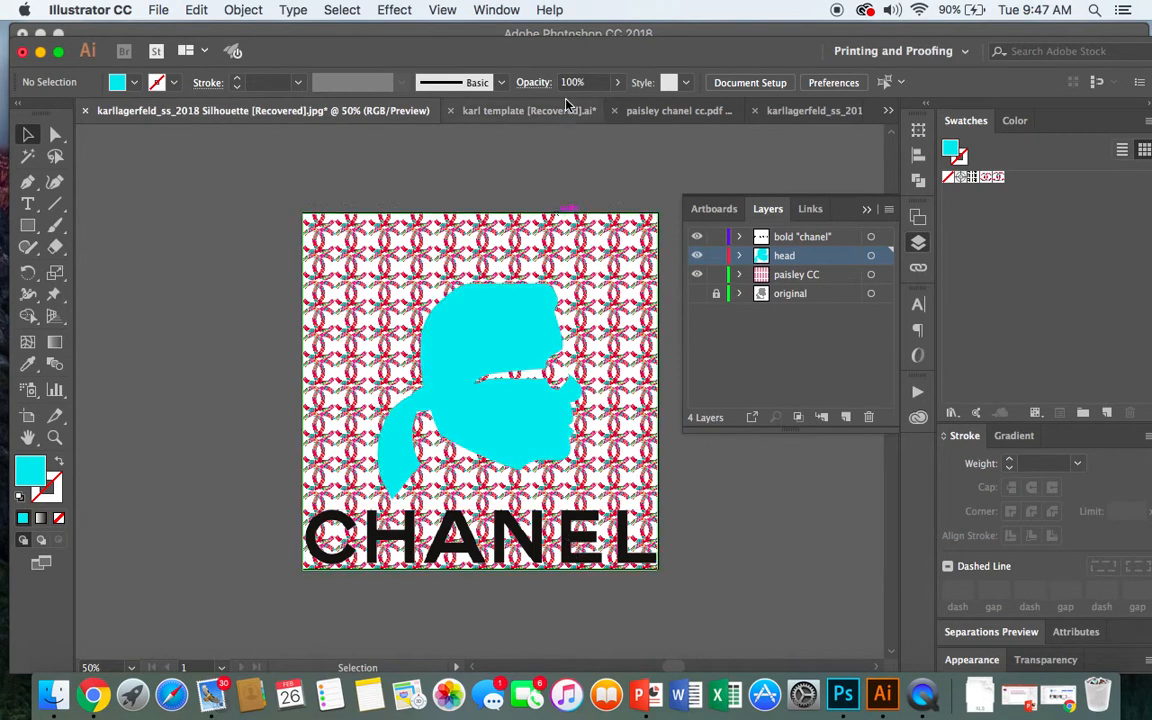
# Switch to Photoshop, clear the CHANEL lettering selection, and select and copy the interlocking CC logo with the Magic Wand
pyautogui.click(841, 697)
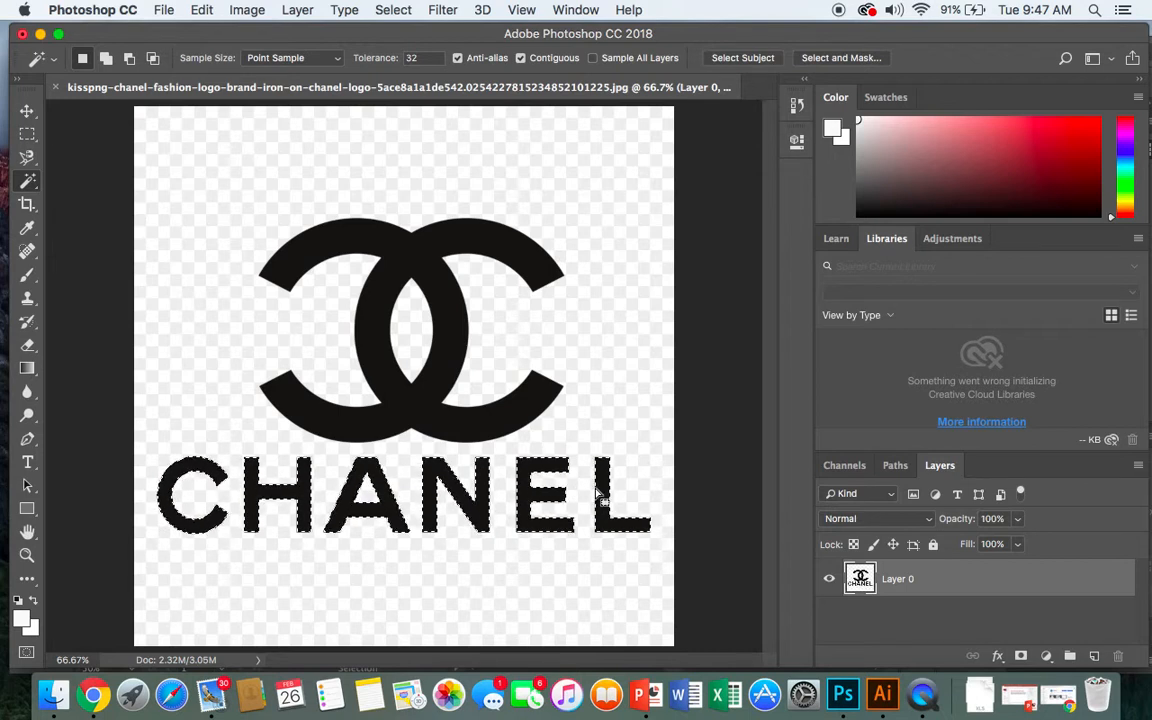
pyautogui.click(393, 10)
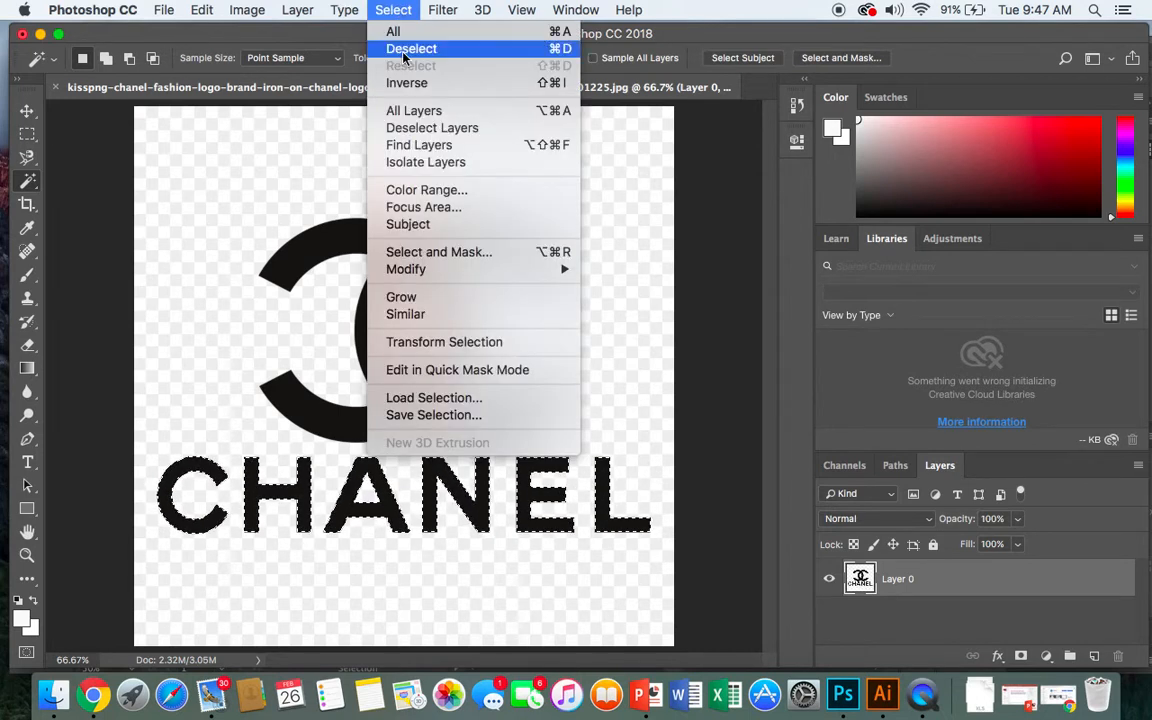
pyautogui.click(362, 46)
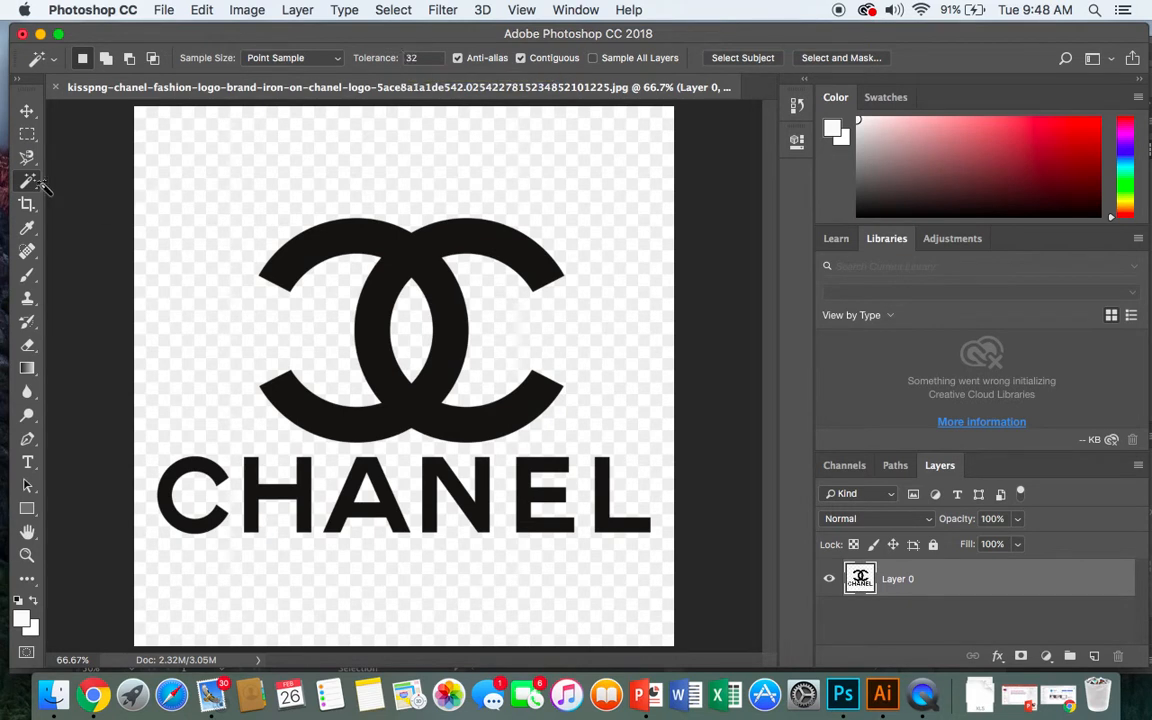
pyautogui.click(303, 250)
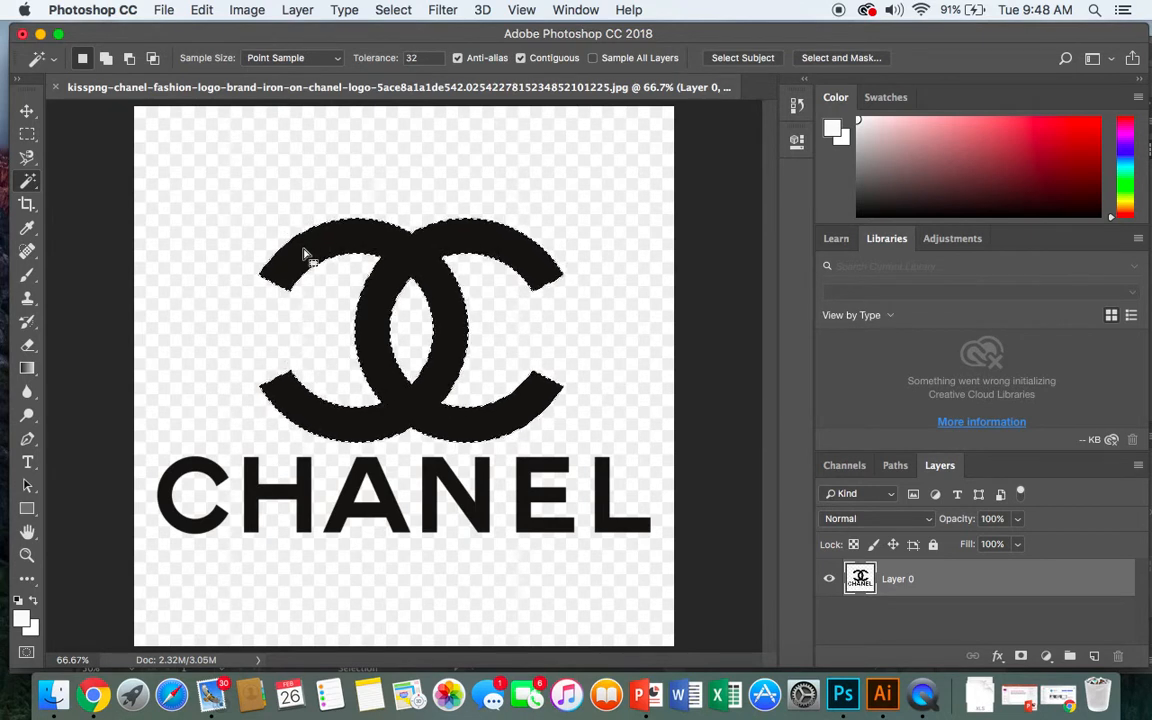
# Switch back to Illustrator and create a layer named "Black CC" directly above the head layer
pyautogui.click(883, 693)
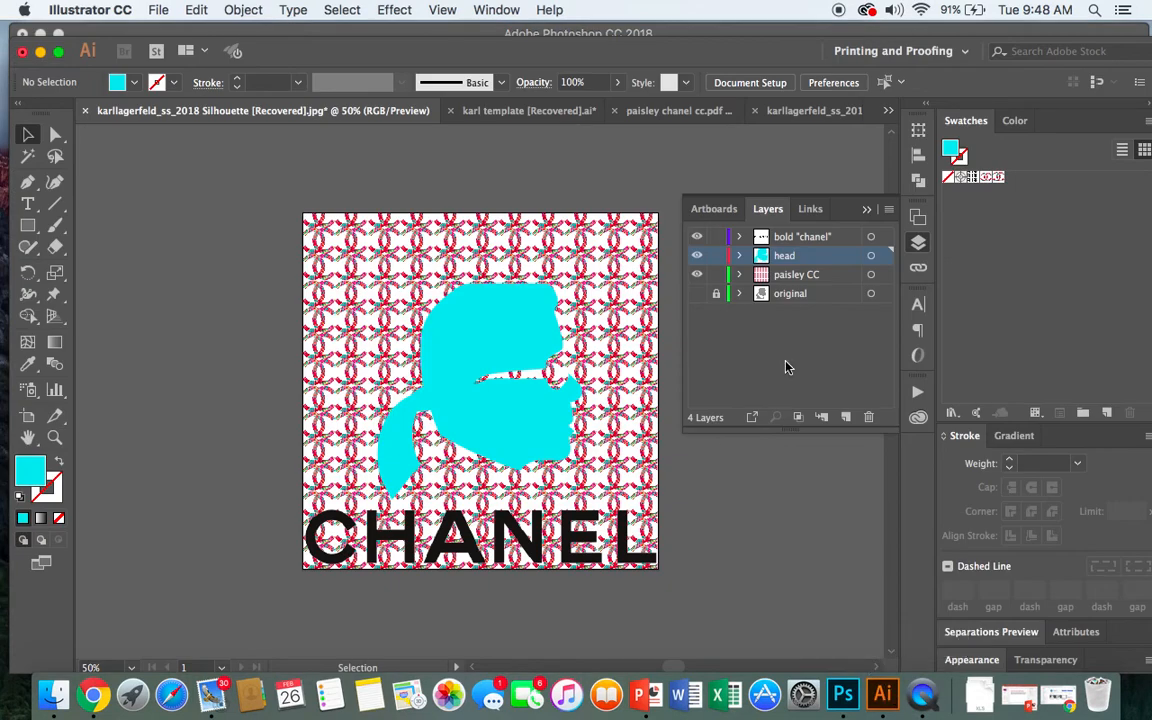
pyautogui.click(845, 418)
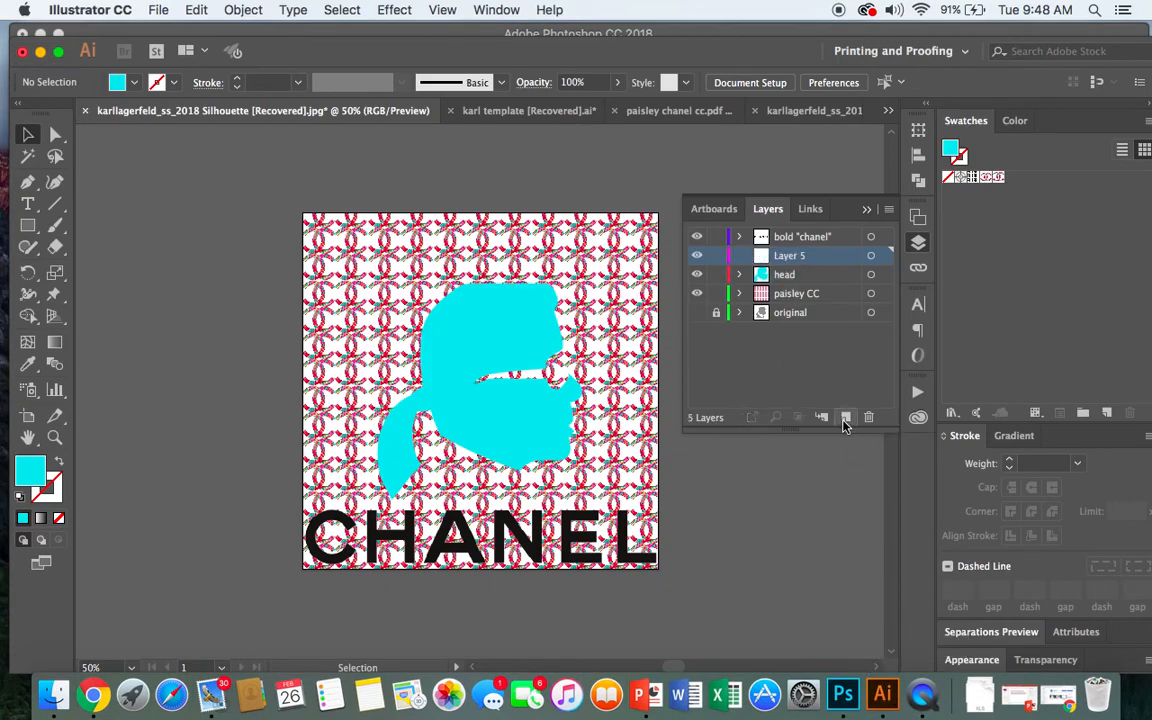
pyautogui.doubleClick(789, 257)
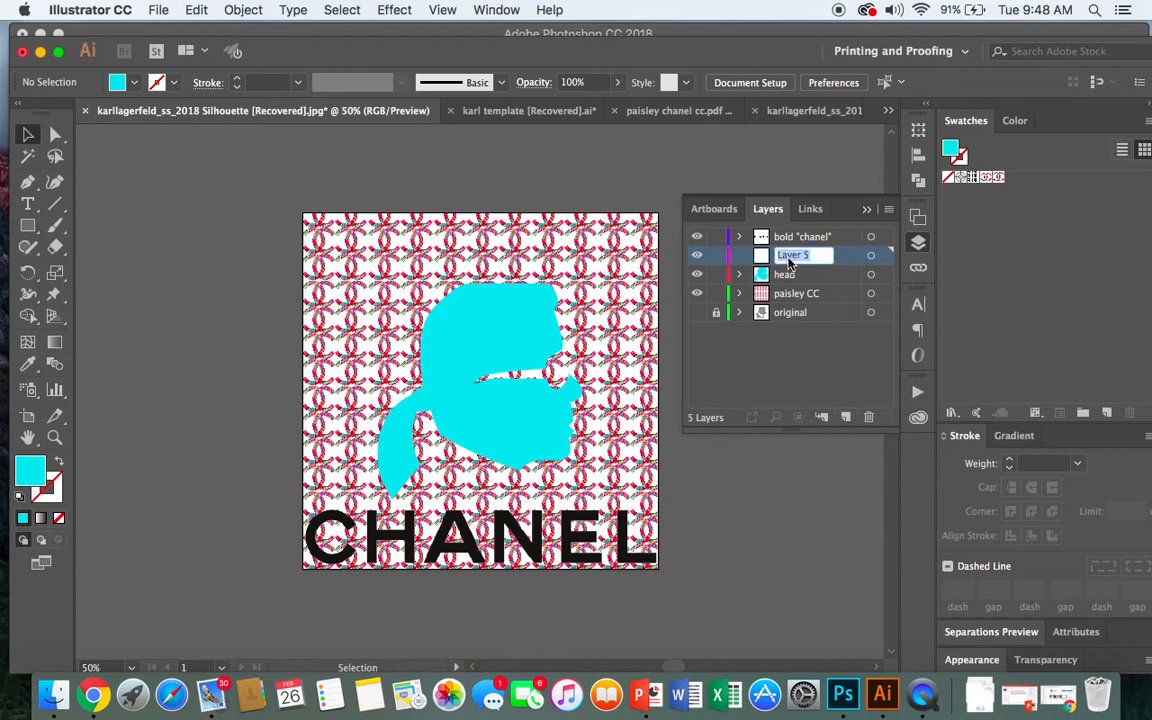
pyautogui.write('Bacl CC')
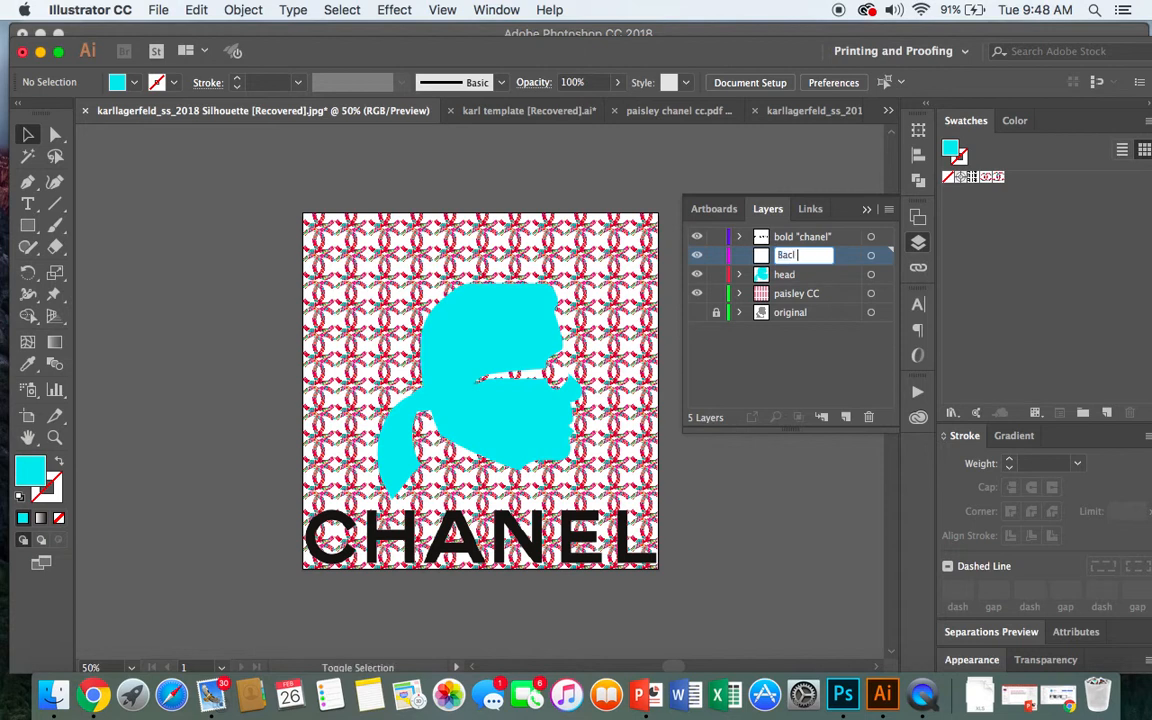
pyautogui.press('BackSpace')
pyautogui.press('BackSpace')
pyautogui.press('BackSpace')
pyautogui.write('k CC')
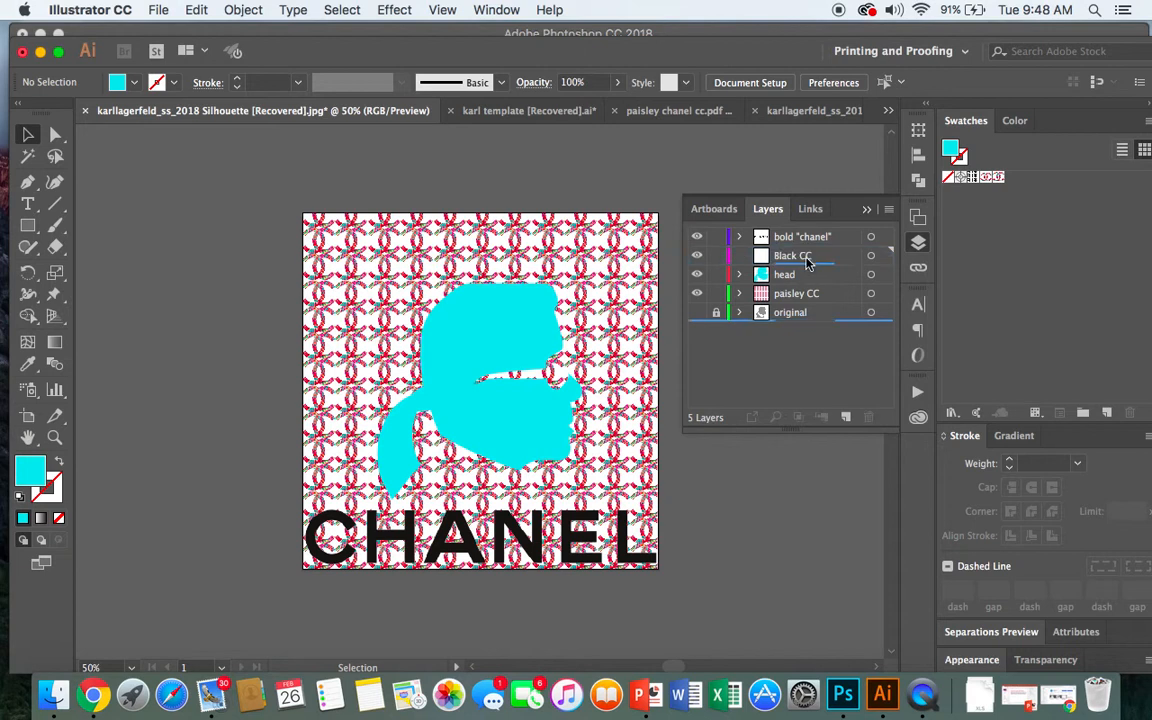
pyautogui.press('Return')
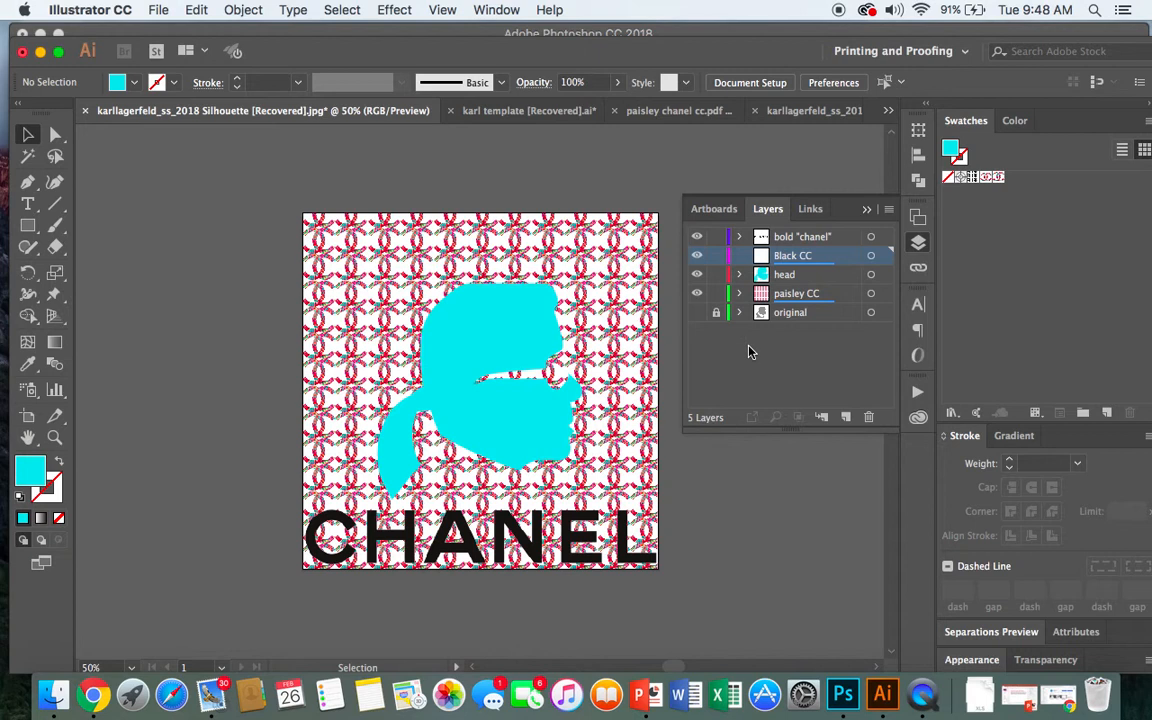
# Paste the CC logo onto the Black CC layer and position it just above the CHANEL lettering
pyautogui.press('super+v')
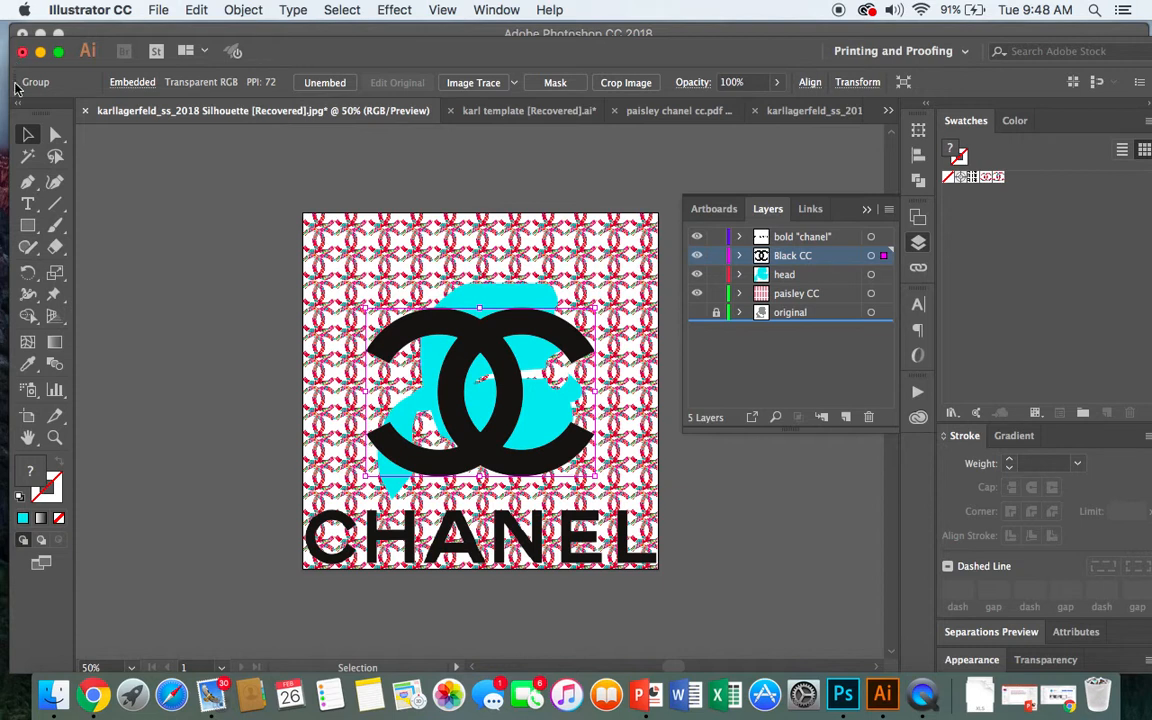
pyautogui.moveTo(439, 327); pyautogui.dragTo(425, 245)
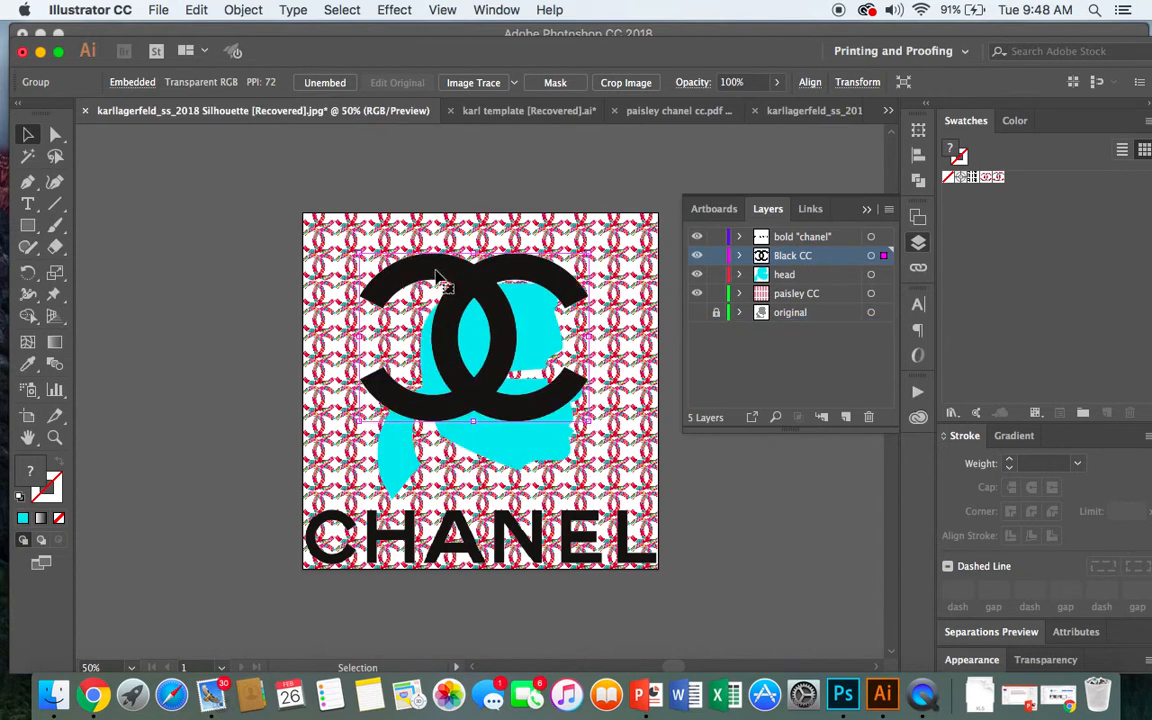
pyautogui.moveTo(447, 320); pyautogui.dragTo(457, 403)
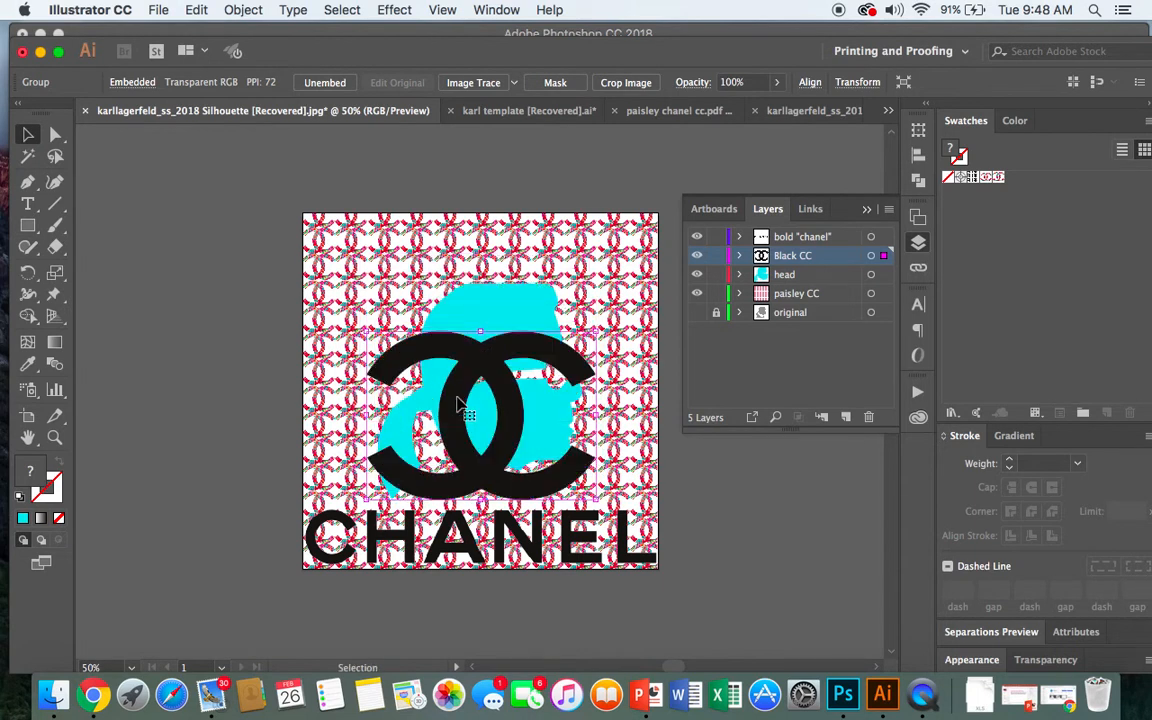
# Stretch the CC logo upward and outward on both sides so it fills most of the area above the lettering, and deselect everything
pyautogui.moveTo(480, 331); pyautogui.dragTo(484, 247)
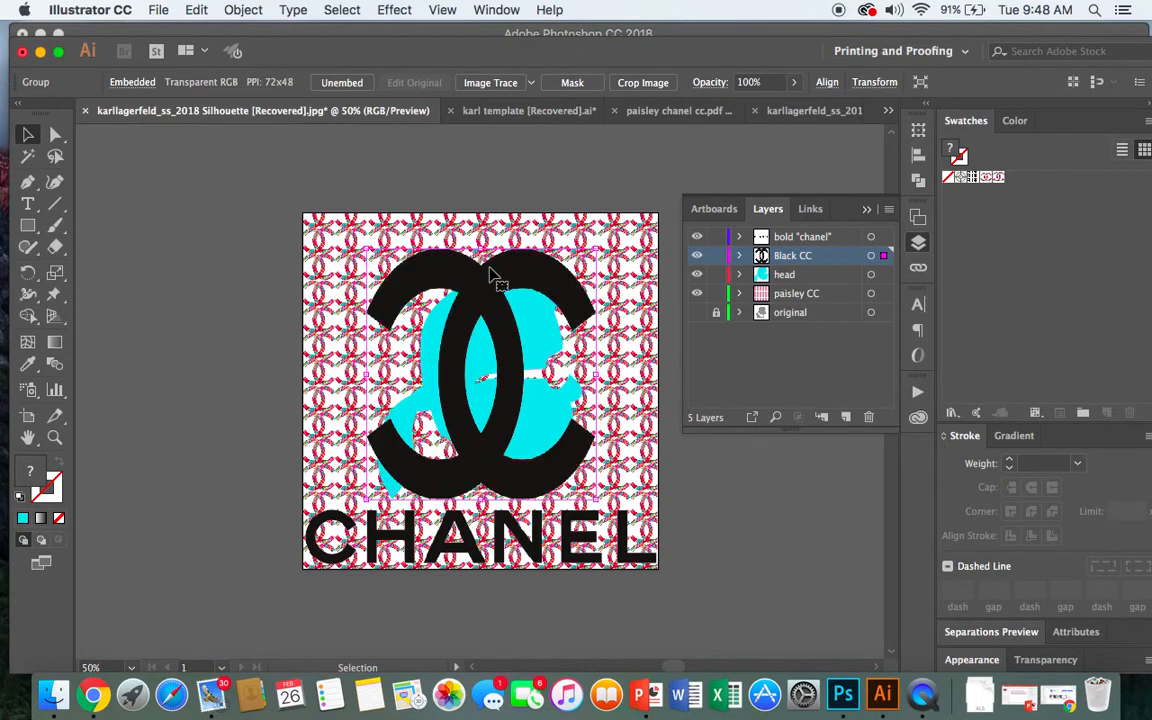
pyautogui.moveTo(598, 373); pyautogui.dragTo(630, 380)
pyautogui.moveTo(368, 378); pyautogui.dragTo(338, 378)
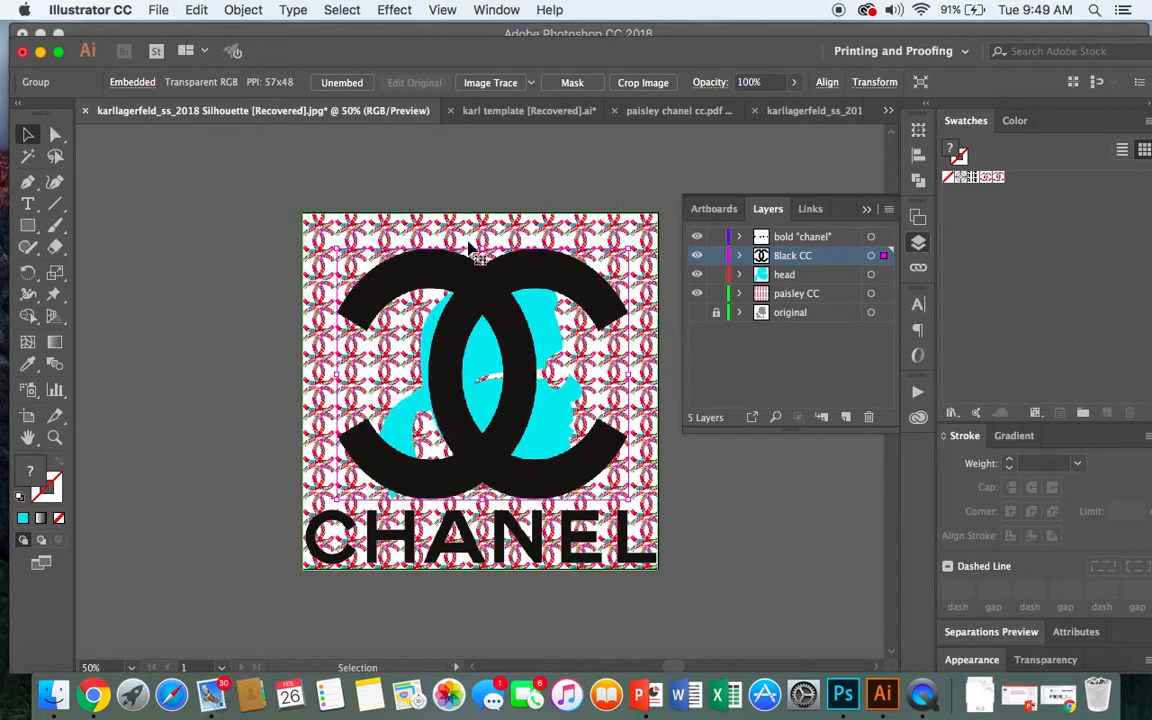
pyautogui.moveTo(481, 248); pyautogui.dragTo(481, 236)
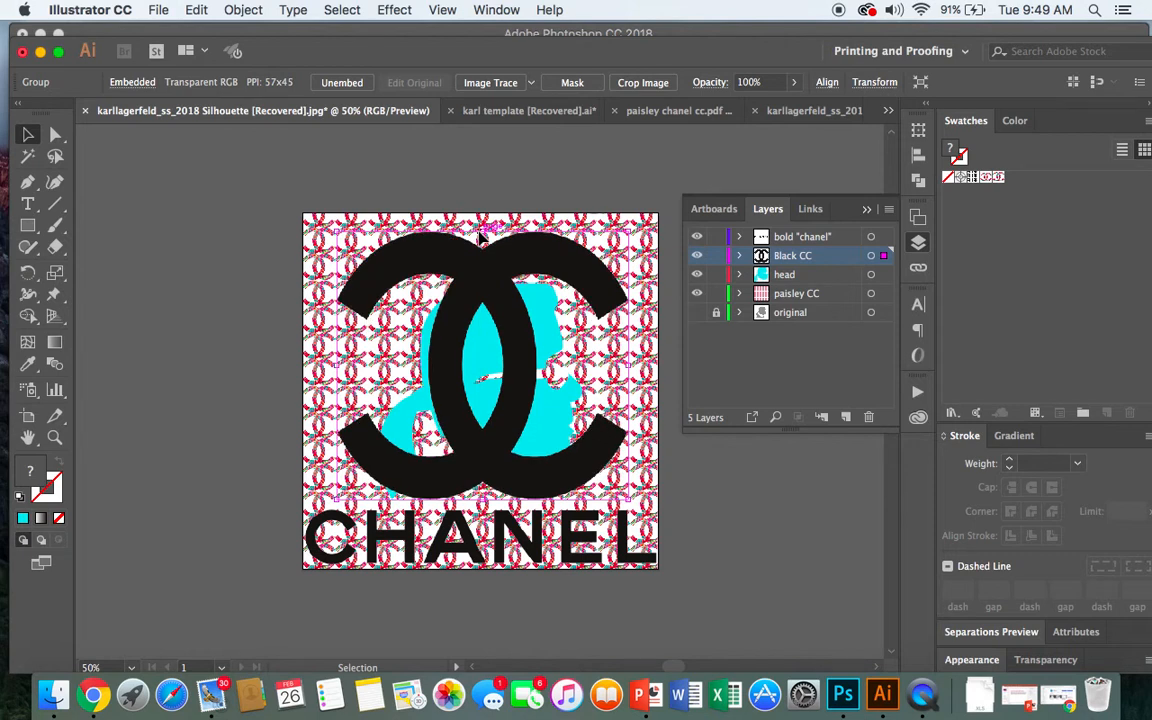
pyautogui.click(641, 328)
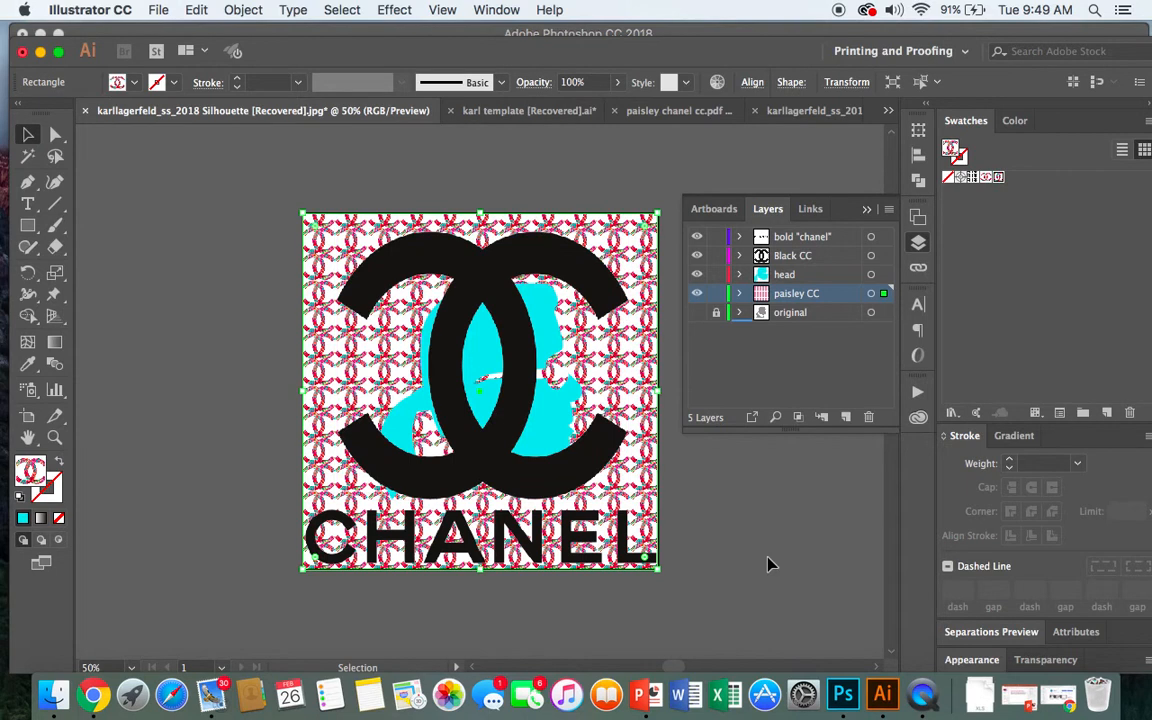
pyautogui.click(732, 527)
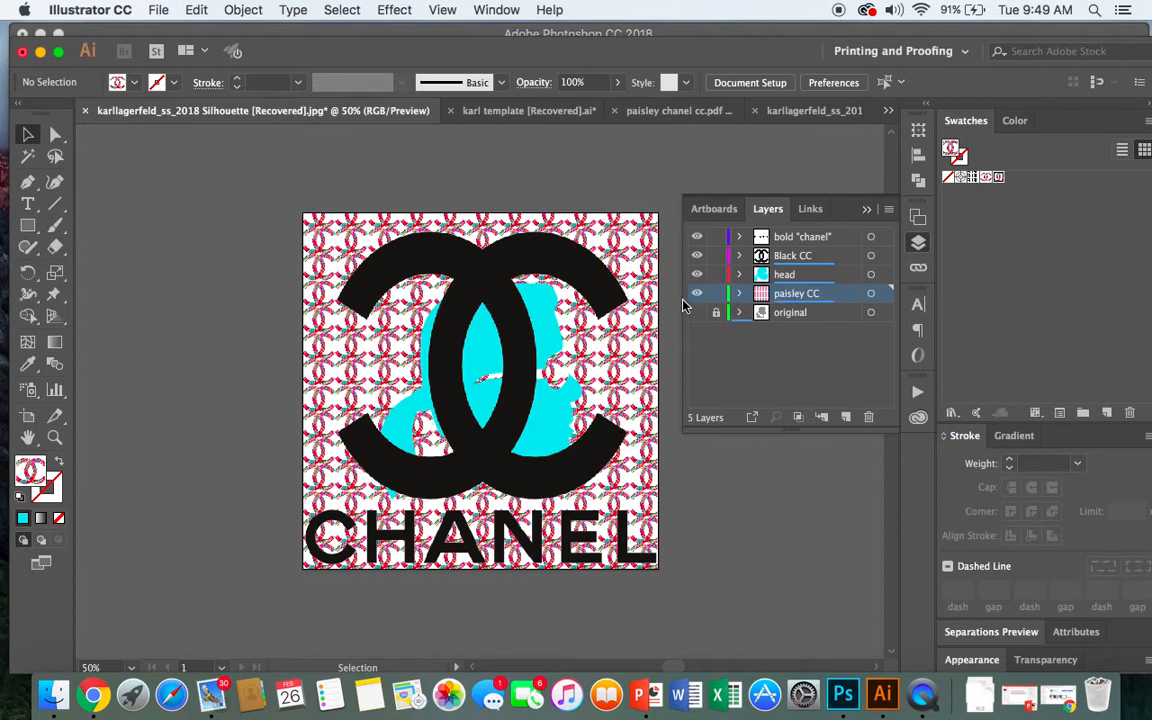
pyautogui.click(786, 276)
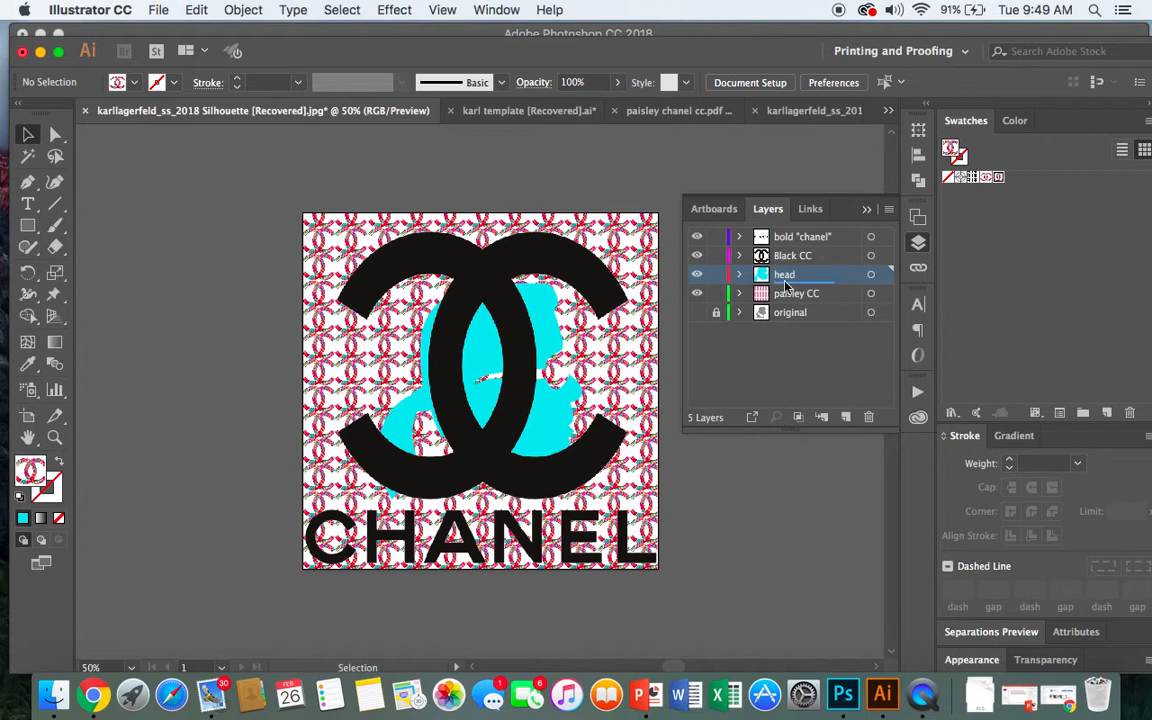
pyautogui.click(239, 11)
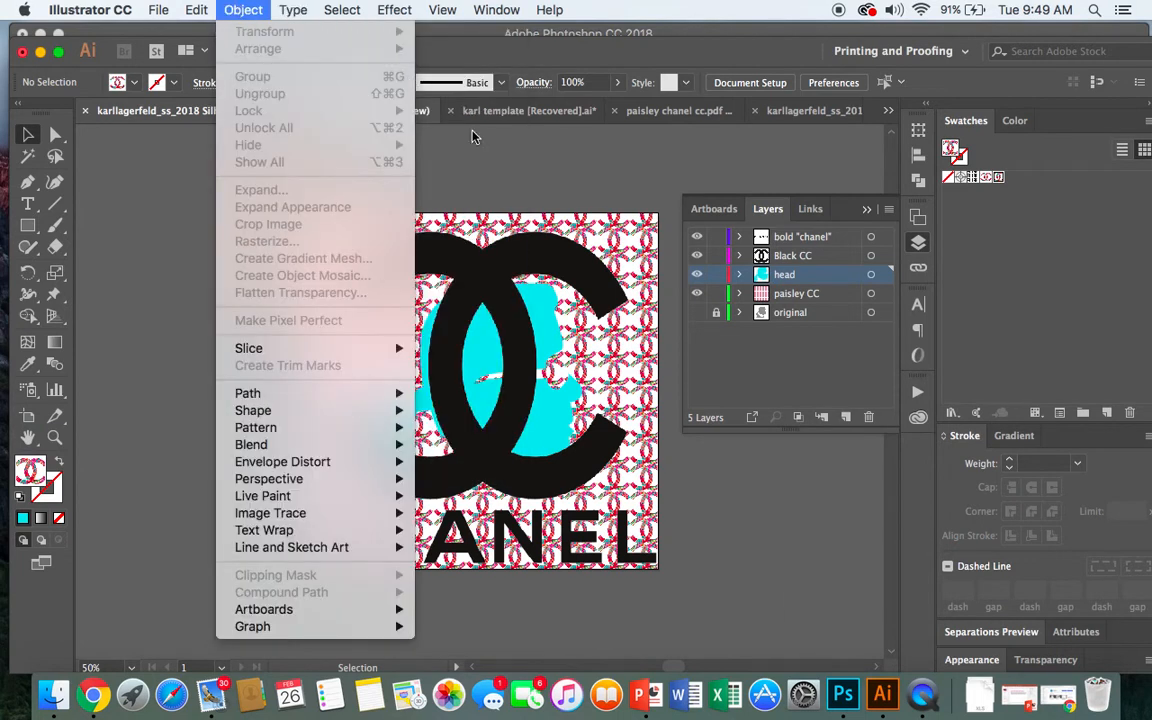
pyautogui.click(443, 156)
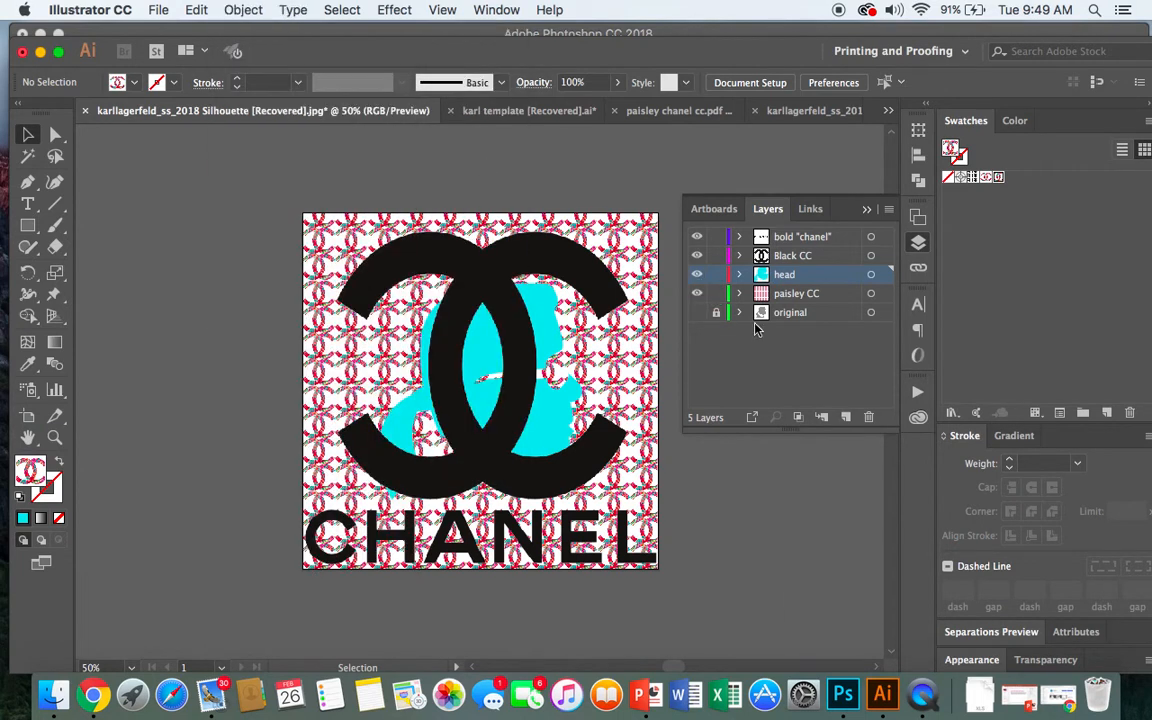
# Show and unlock the "original" layer
pyautogui.click(697, 312)
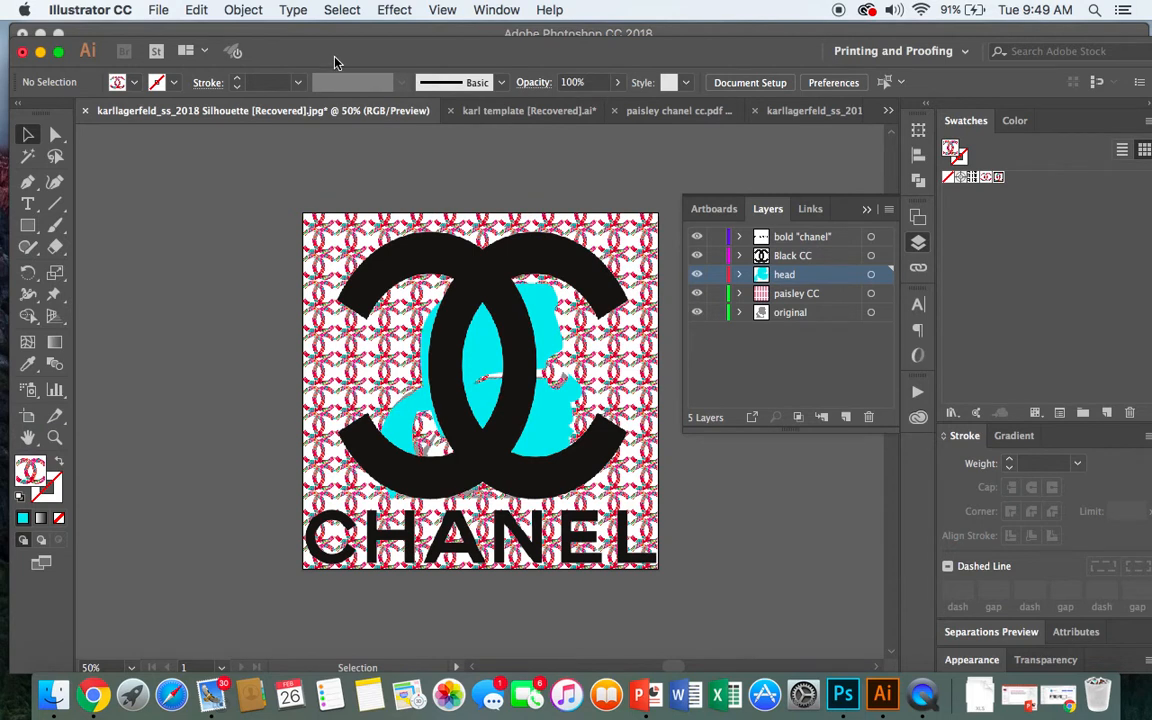
pyautogui.click(243, 10)
pyautogui.moveTo(293, 10)
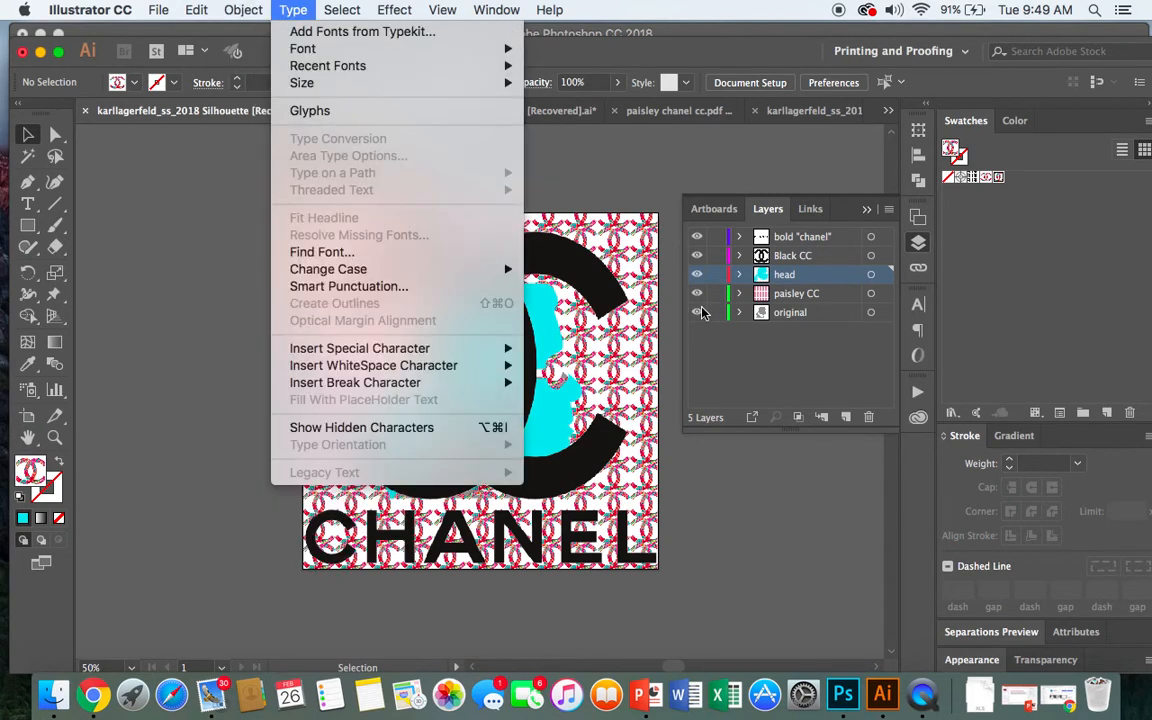
pyautogui.click(724, 363)
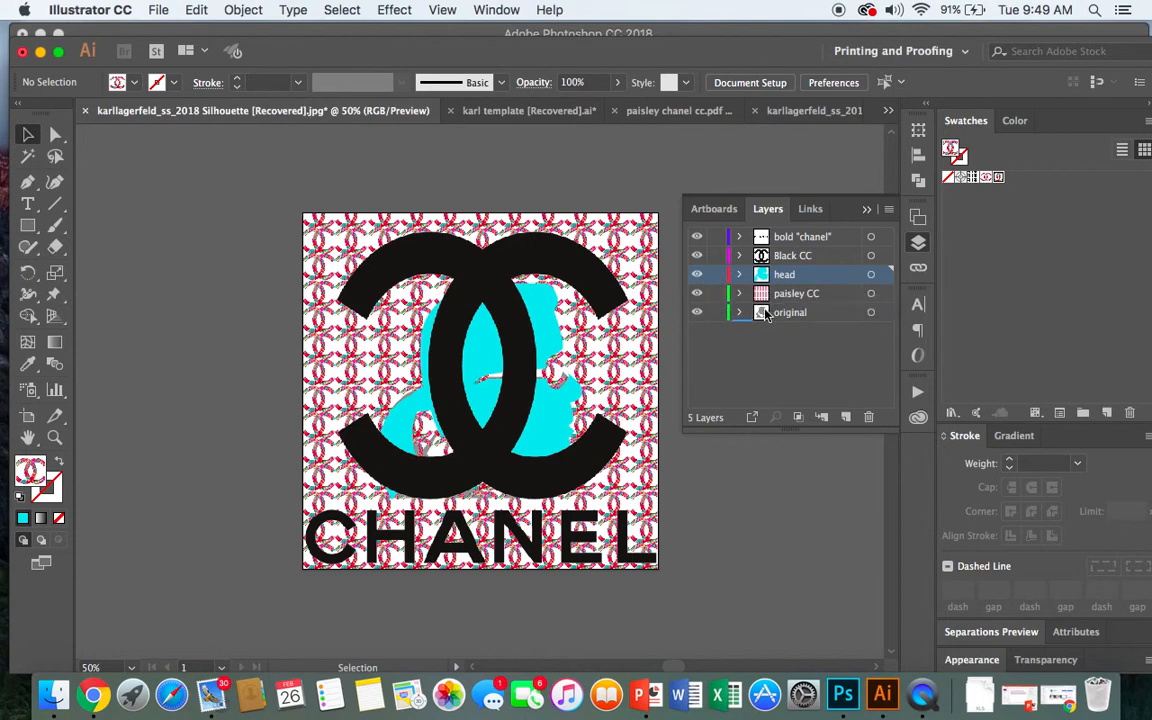
# Move the head layer into the Black CC layer, stacked above the CC logo image
pyautogui.click(787, 255)
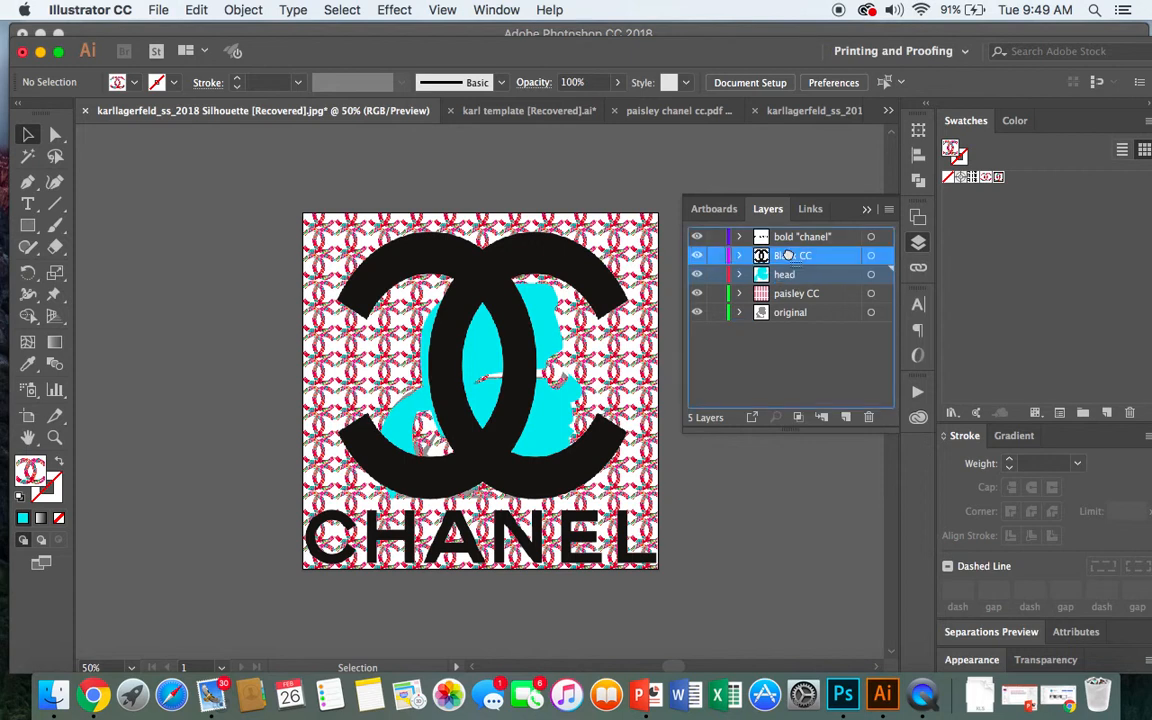
pyautogui.moveTo(787, 255); pyautogui.dragTo(787, 257)
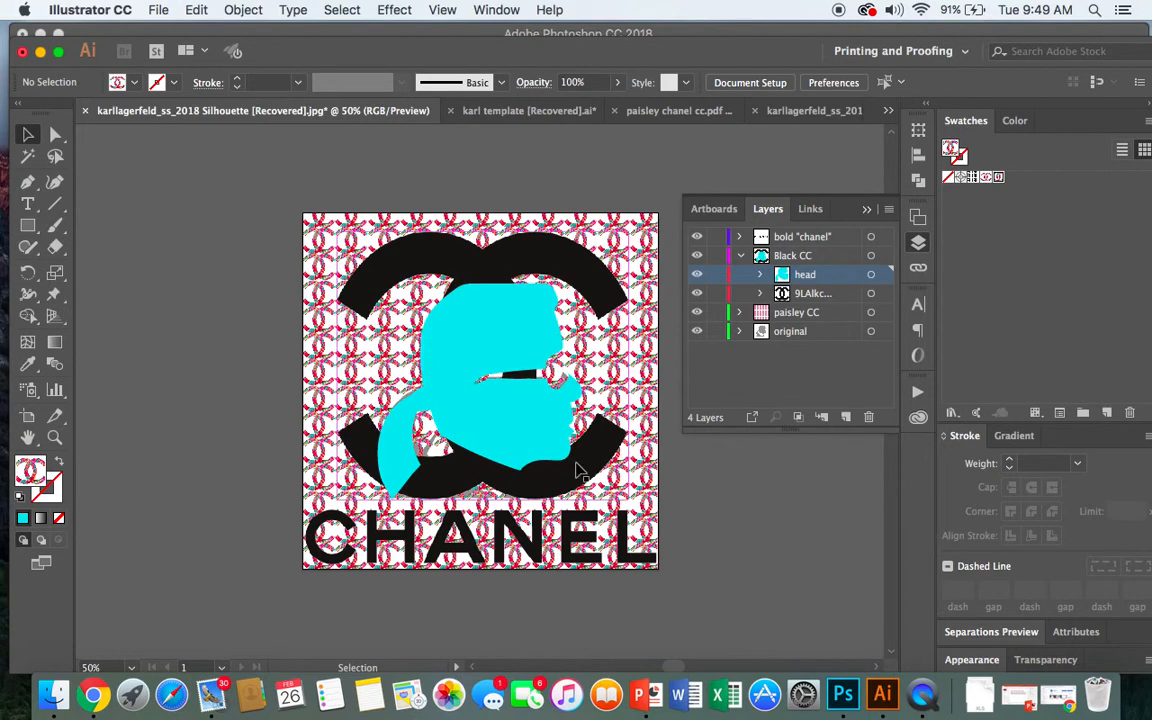
# Shrink the head silhouette and place it over the middle of the CC logo, hiding the "original" layer
pyautogui.click(546, 437)
pyautogui.moveTo(581, 500); pyautogui.dragTo(561, 462)
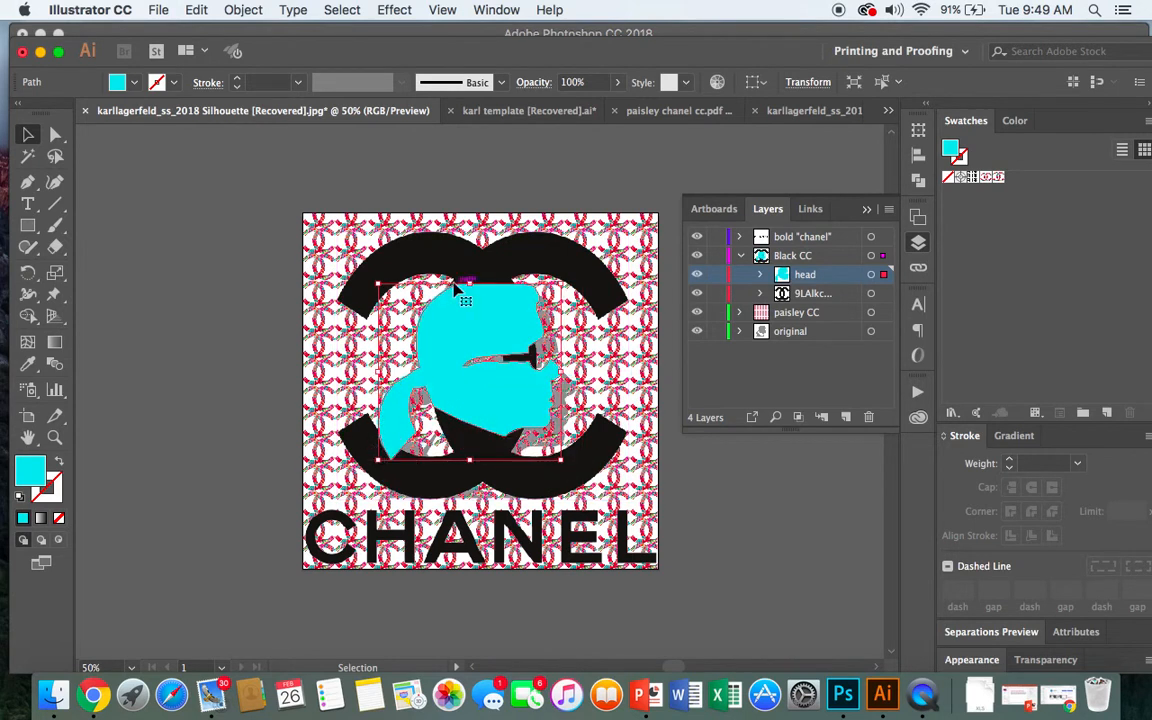
pyautogui.moveTo(469, 285)
pyautogui.mouseDown()
pyautogui.moveTo(495, 305)
pyautogui.moveTo(470, 308)
pyautogui.mouseUp()
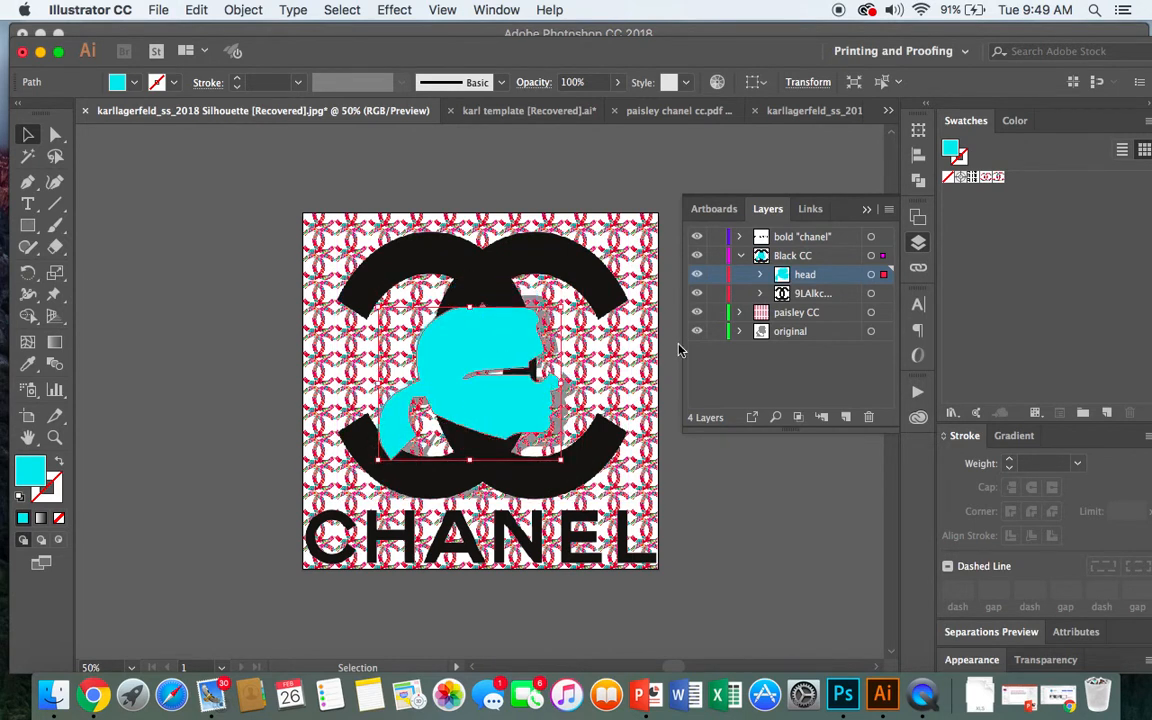
pyautogui.click(697, 335)
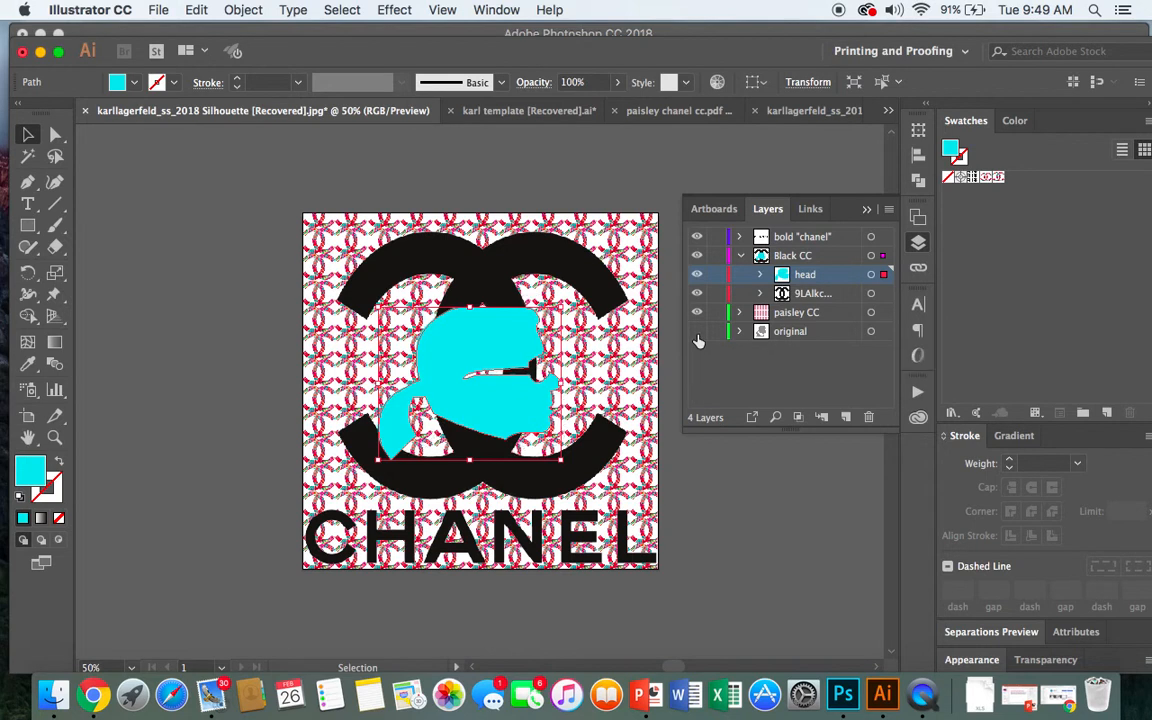
pyautogui.moveTo(379, 462); pyautogui.dragTo(400, 453)
pyautogui.moveTo(481, 394); pyautogui.dragTo(476, 404)
pyautogui.click(720, 488)
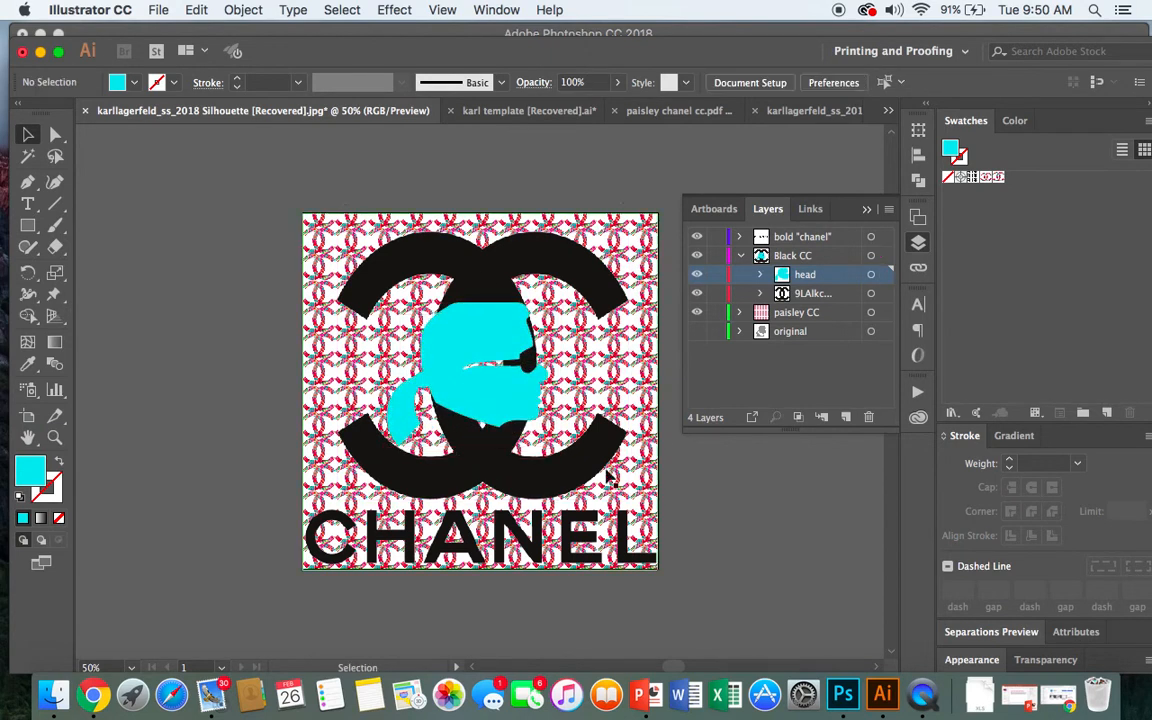
# Widen the CC logo on both sides to about 10.84 in, nearly the full artboard width
pyautogui.click(593, 470)
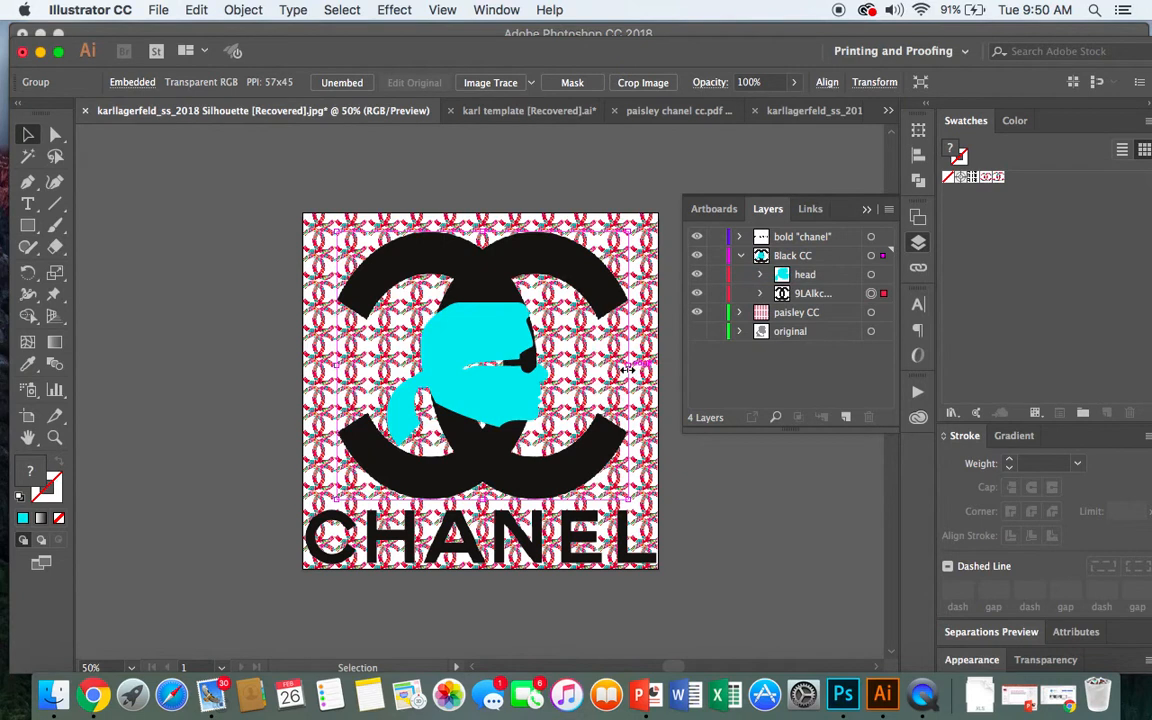
pyautogui.moveTo(650, 378); pyautogui.dragTo(657, 376)
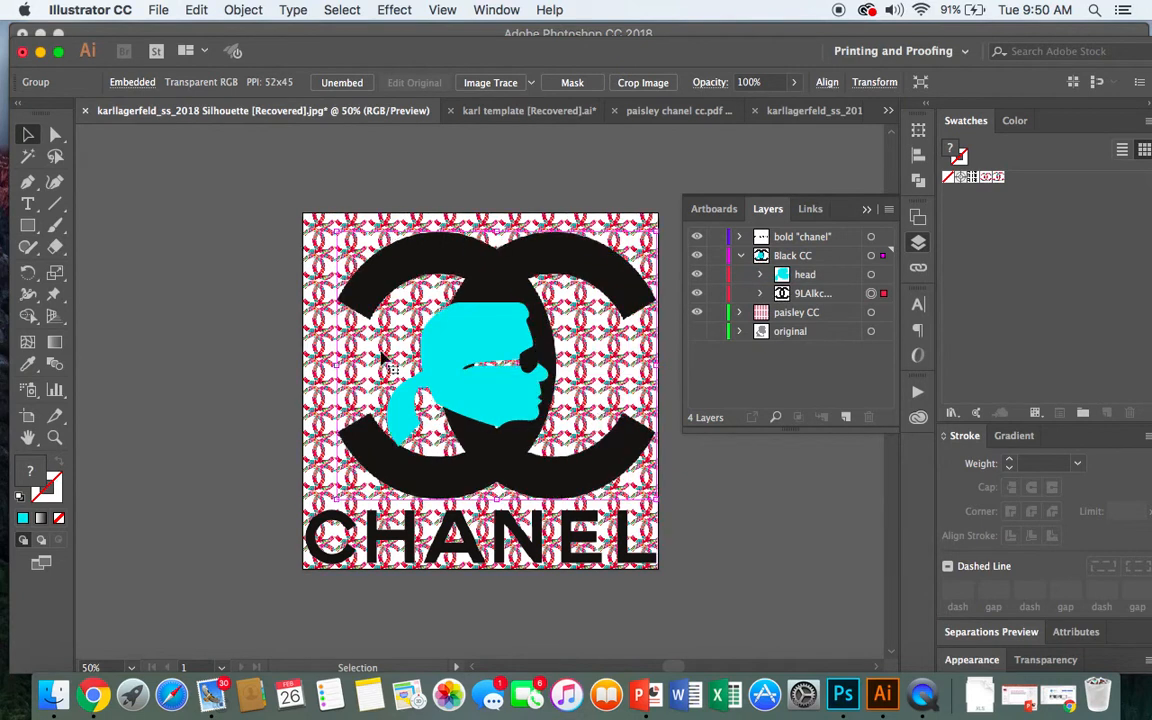
pyautogui.moveTo(332, 367); pyautogui.dragTo(307, 363)
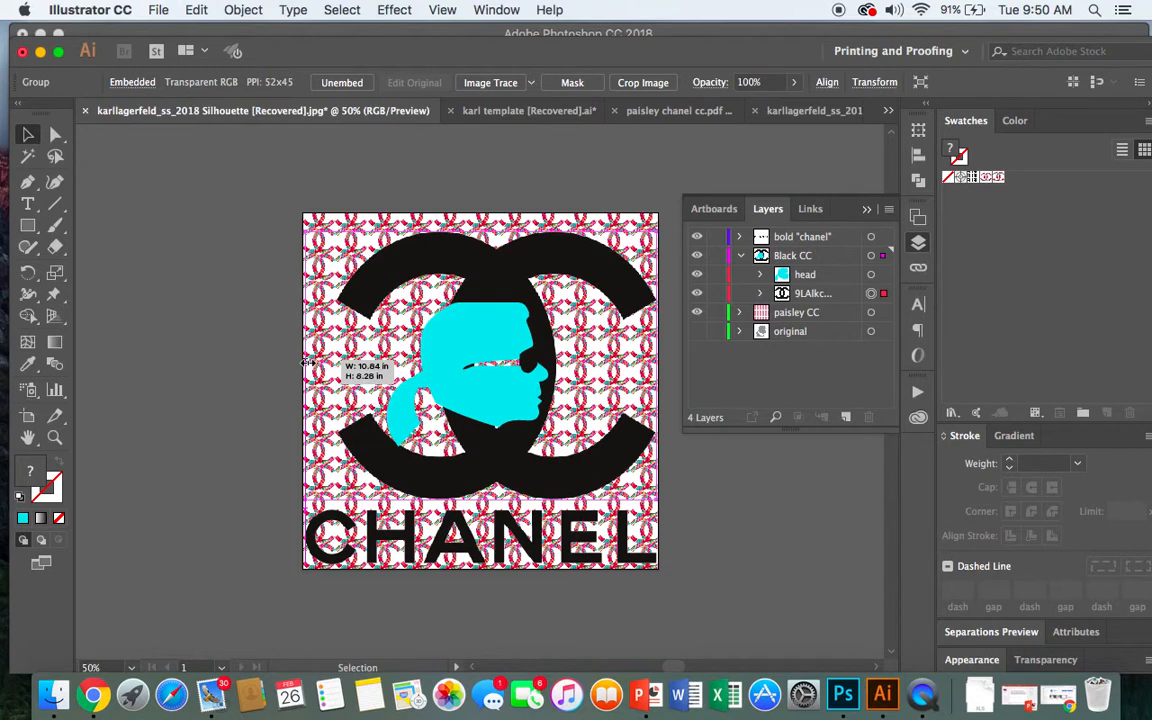
# Stretch the CC logo out to the artboard's left edge and narrow the cyan head silhouette from both sides
pyautogui.moveTo(307, 365); pyautogui.dragTo(305, 366)
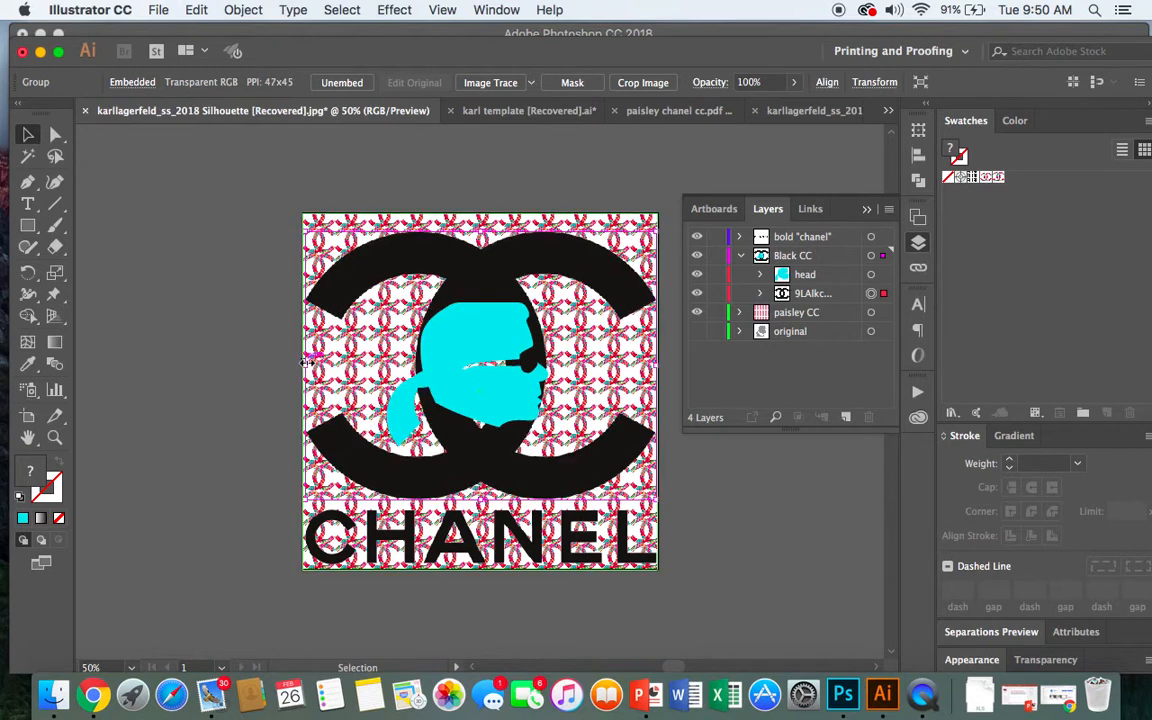
pyautogui.click(689, 483)
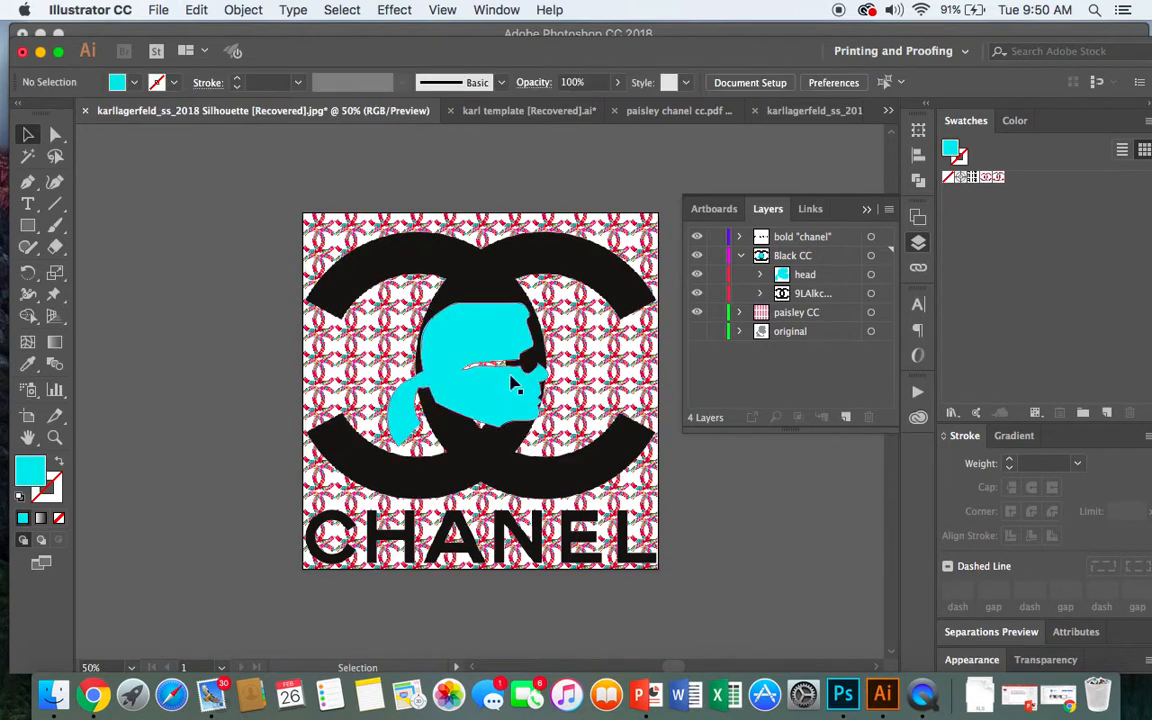
pyautogui.click(431, 347)
pyautogui.moveTo(387, 374)
pyautogui.mouseDown()
pyautogui.moveTo(352, 375)
pyautogui.moveTo(402, 374)
pyautogui.mouseUp()
pyautogui.moveTo(552, 375)
pyautogui.mouseDown()
pyautogui.moveTo(573, 375)
pyautogui.moveTo(536, 375)
pyautogui.mouseUp()
pyautogui.click(727, 494)
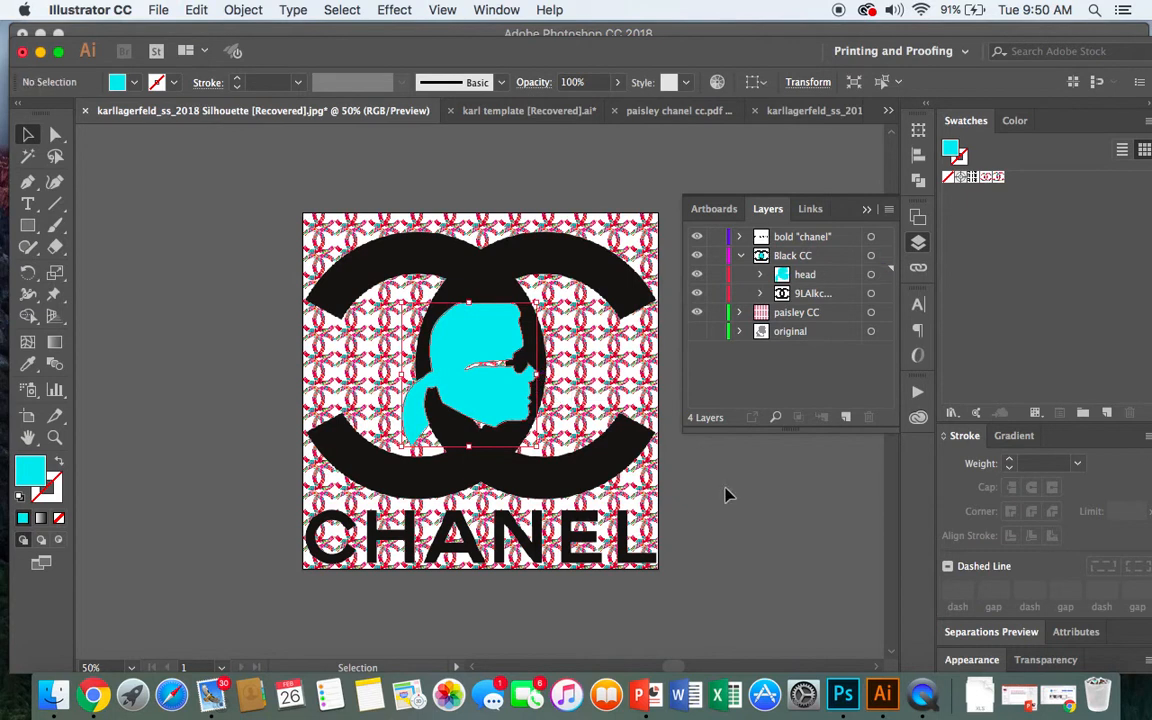
# Move the head silhouette over the left C of the logo, just inside the artboard's left edge
pyautogui.moveTo(480, 410); pyautogui.dragTo(396, 413)
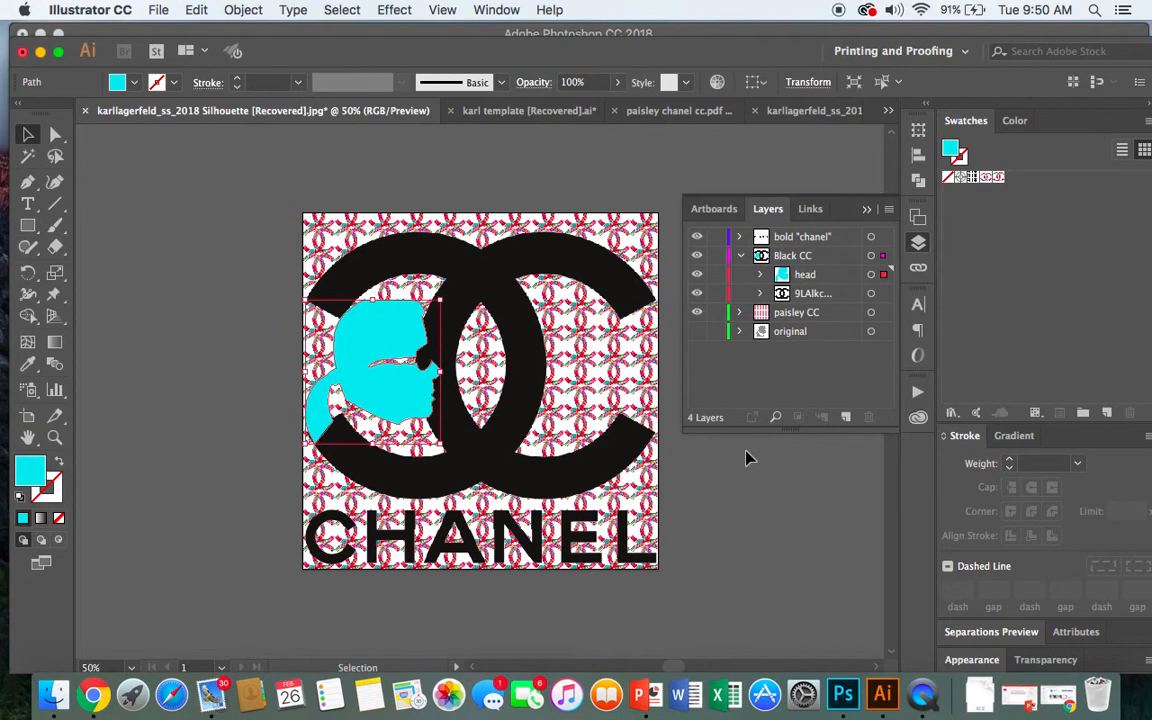
pyautogui.click(740, 458)
pyautogui.click(391, 390)
pyautogui.moveTo(367, 383); pyautogui.dragTo(371, 388)
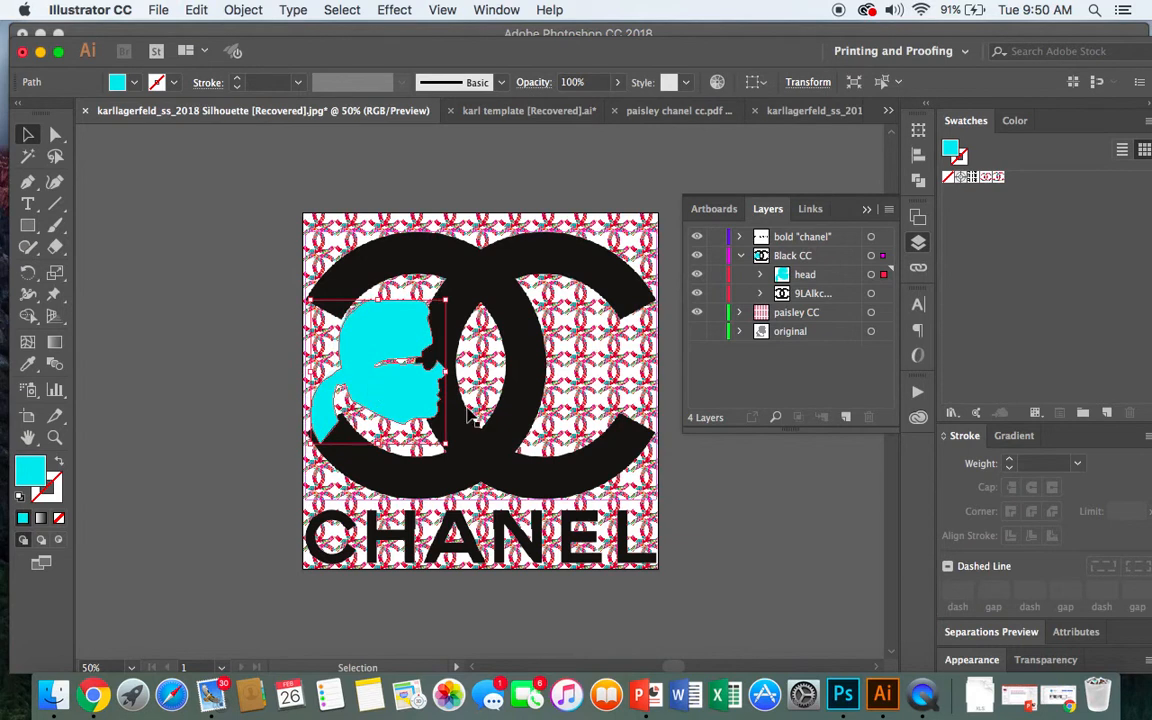
pyautogui.click(689, 484)
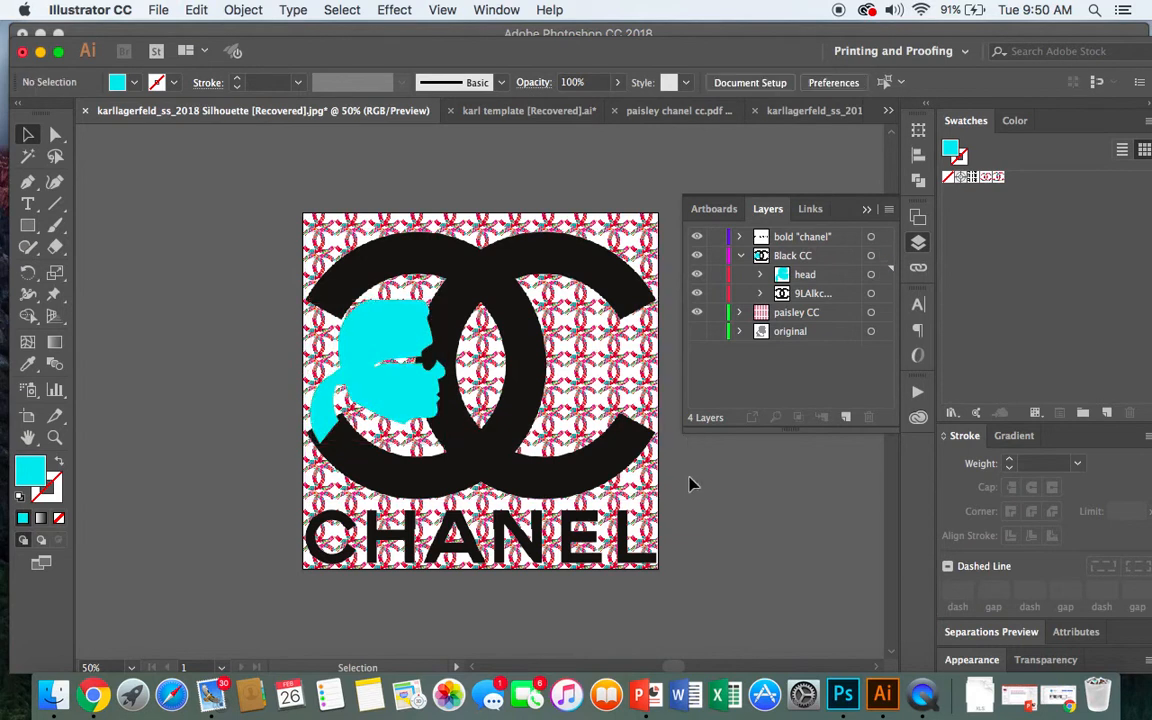
# Copy the head silhouette and add a sublayer named "head 2" above the head layer in Black CC
pyautogui.click(416, 398)
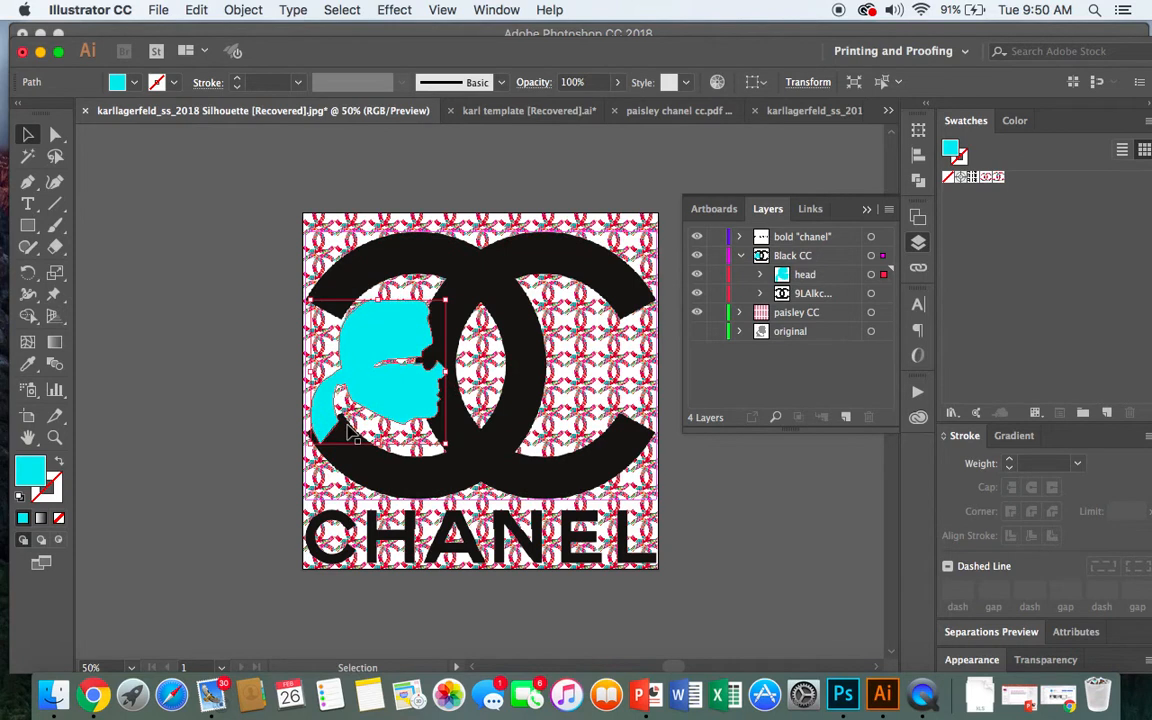
pyautogui.click(789, 463)
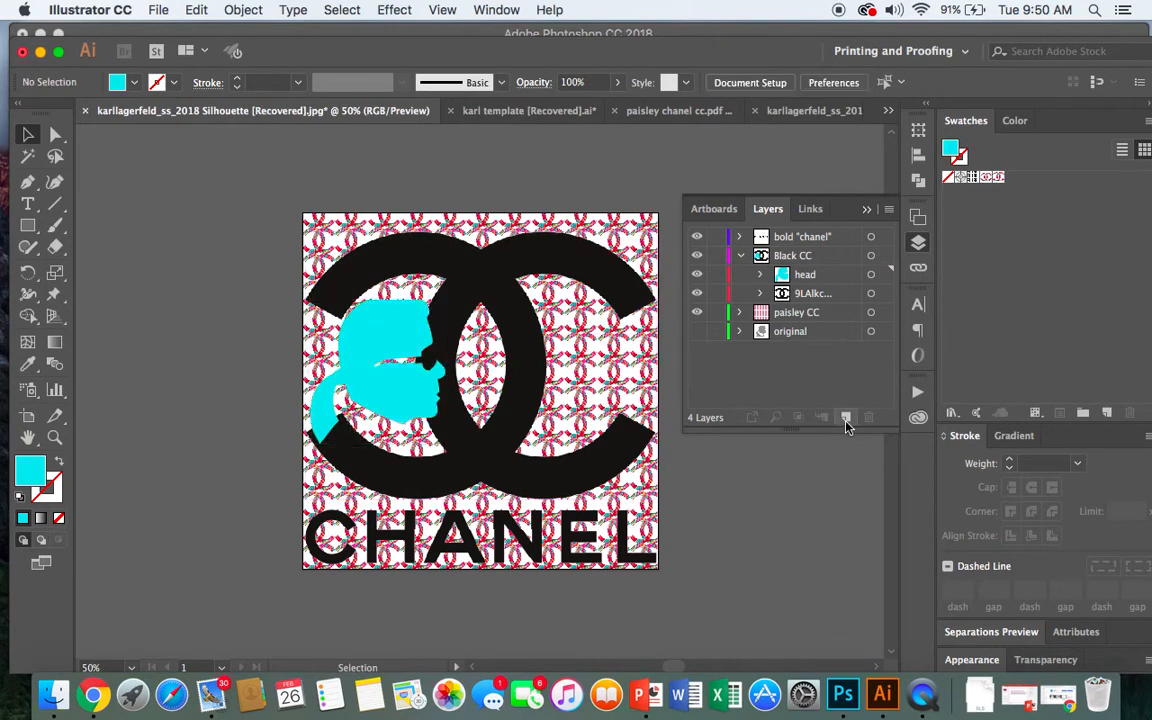
pyautogui.click(845, 418)
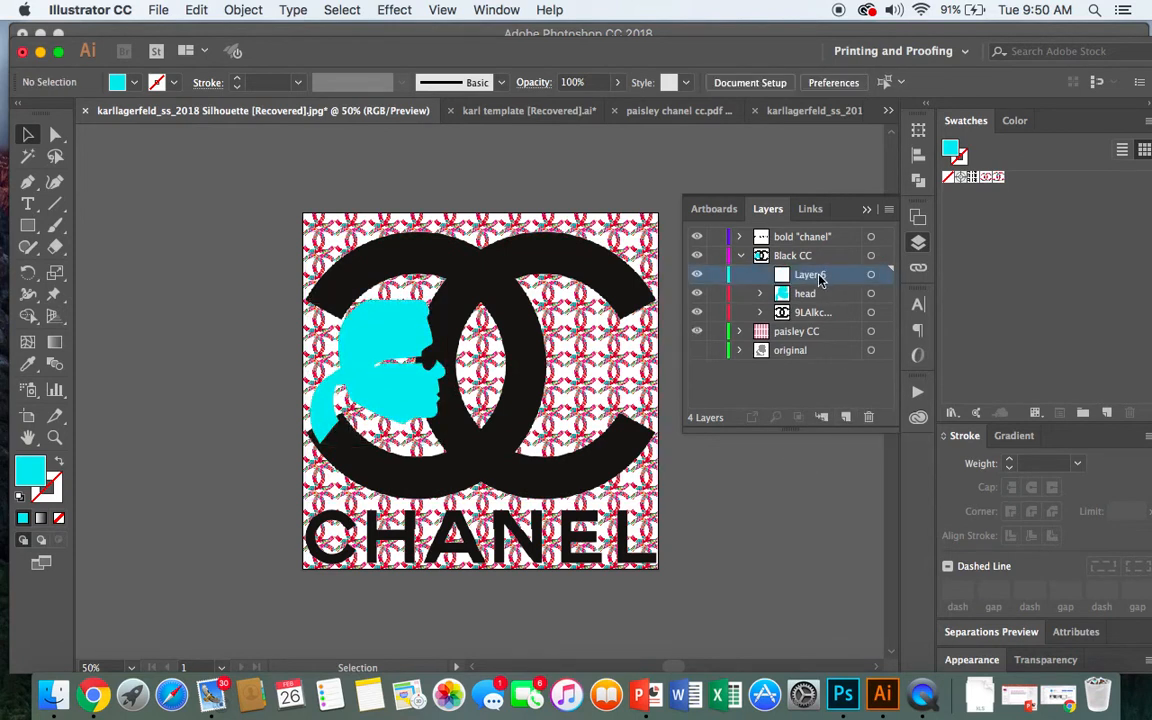
pyautogui.press('Return')
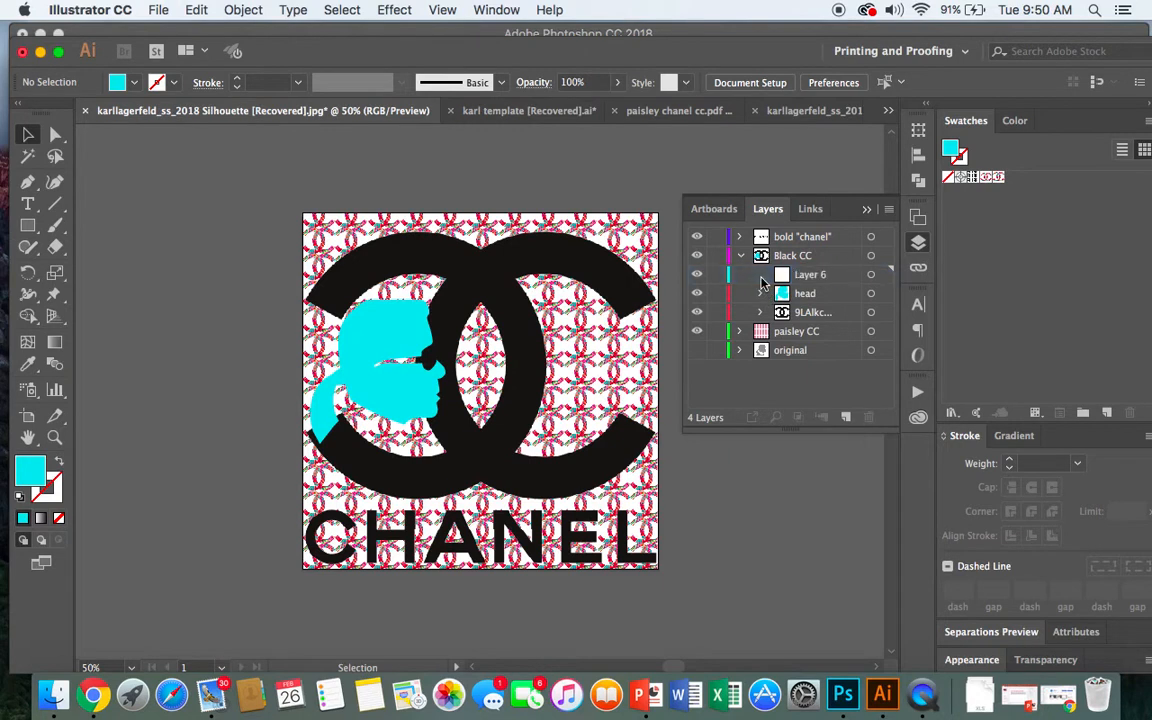
pyautogui.doubleClick(807, 276)
pyautogui.write('head 2')
pyautogui.press('Return')
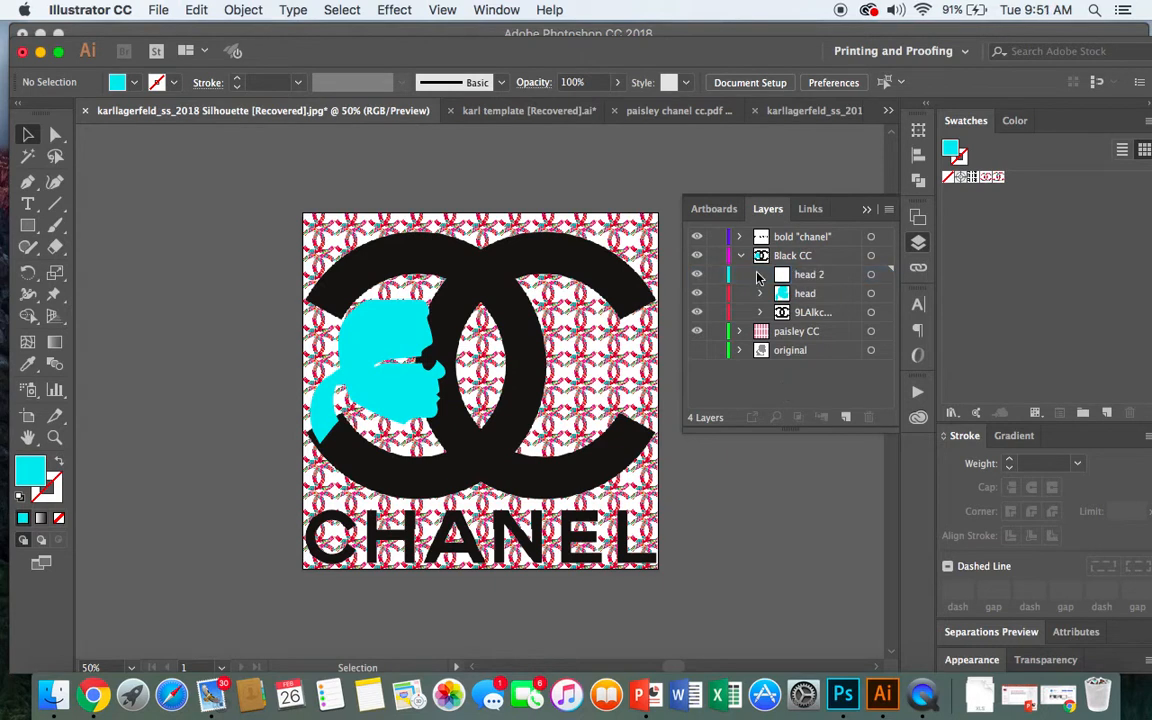
pyautogui.doubleClick(843, 279)
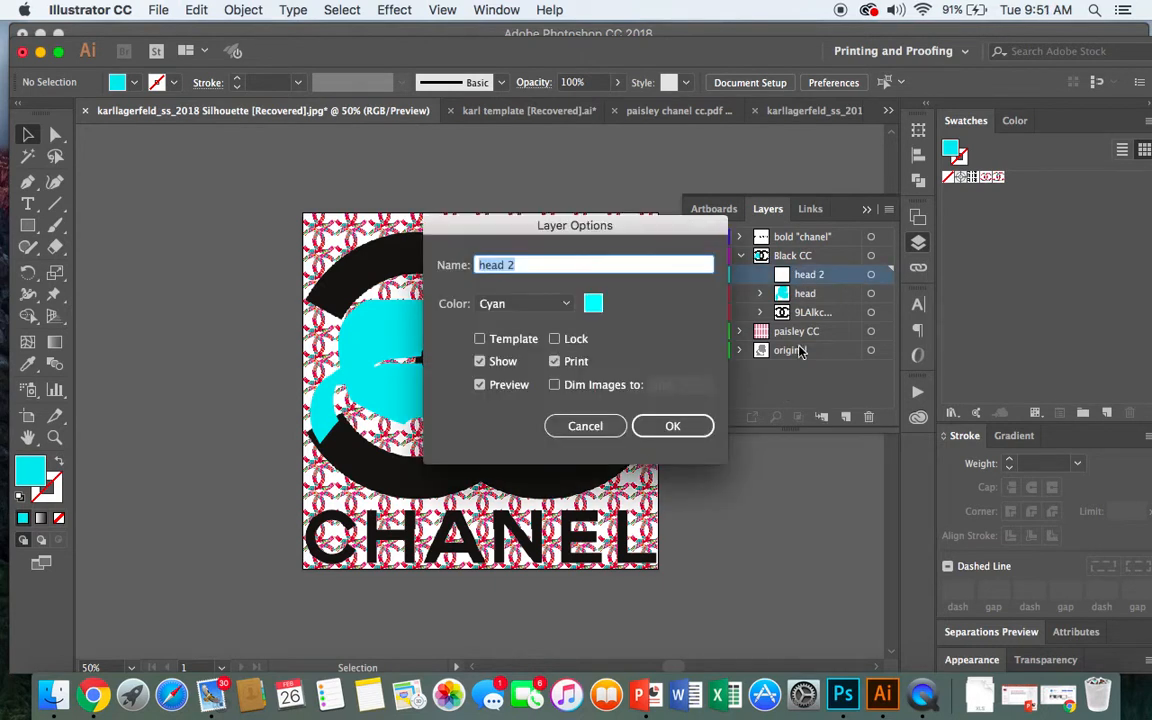
pyautogui.click(610, 424)
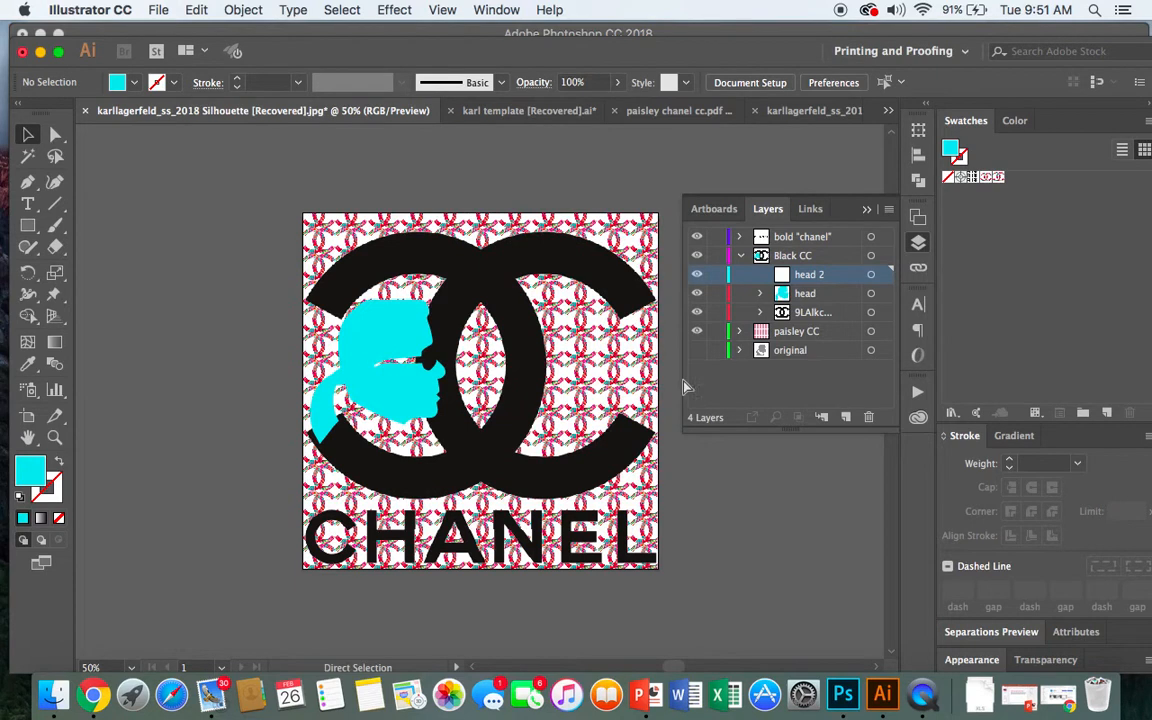
# Paste the copied head into the "head 2" layer and place it beside the first head at the same height
pyautogui.press('cmd+v')
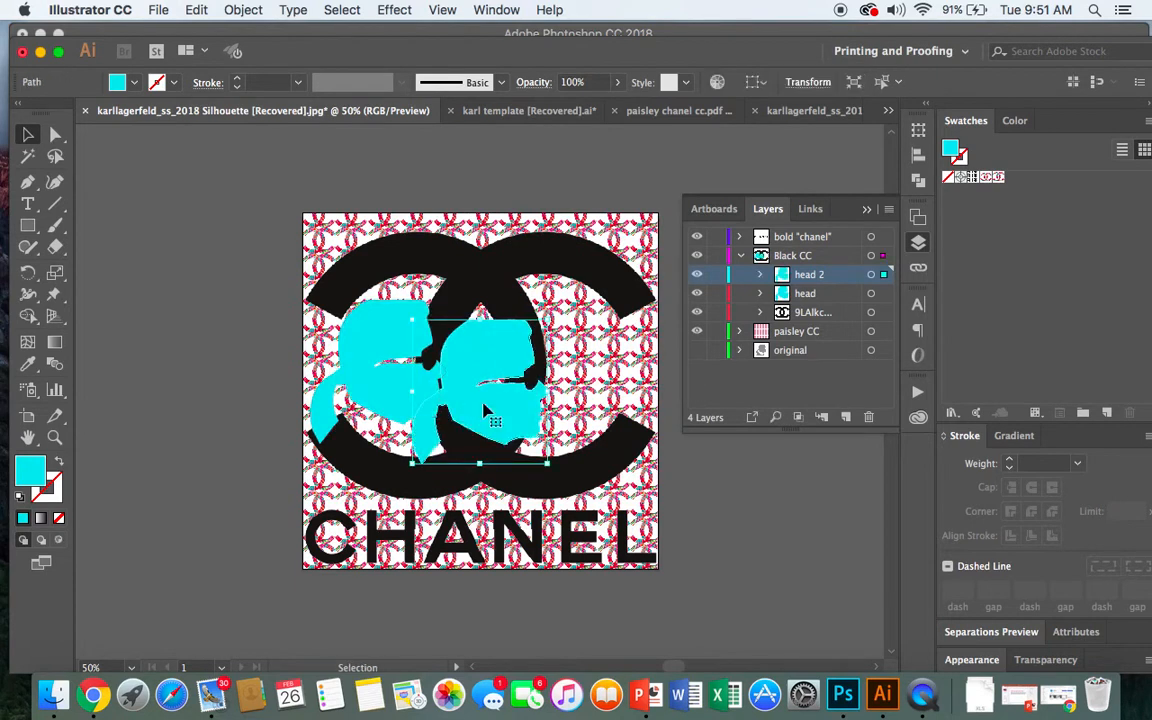
pyautogui.moveTo(470, 413)
pyautogui.mouseDown()
pyautogui.moveTo(486, 384)
pyautogui.moveTo(476, 395)
pyautogui.mouseUp()
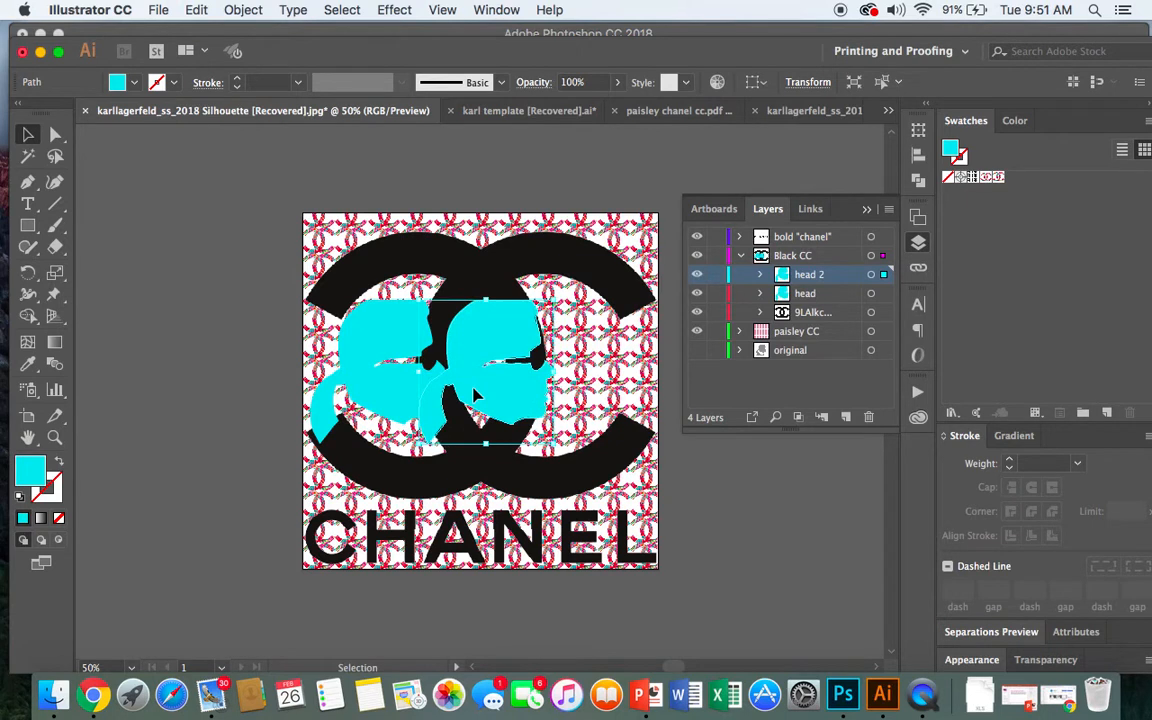
pyautogui.click(528, 370)
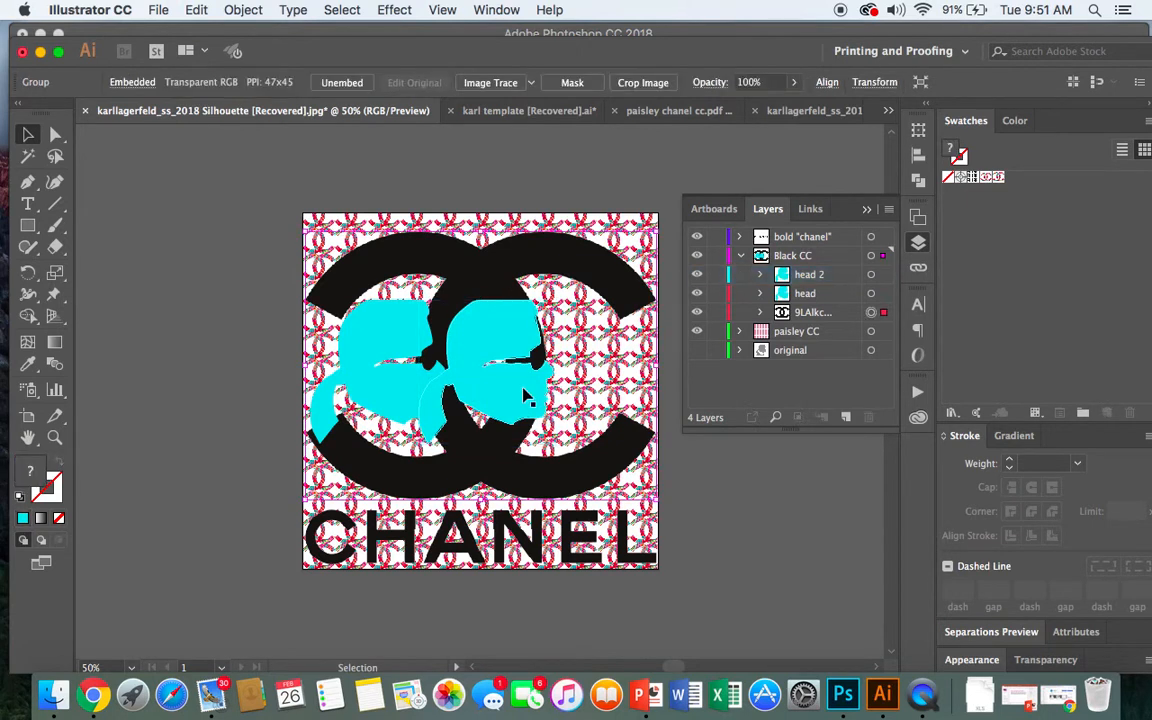
pyautogui.click(481, 384)
# Try reflecting the pasted head across the horizontal axis and undo the reflection
pyautogui.click(231, 12)
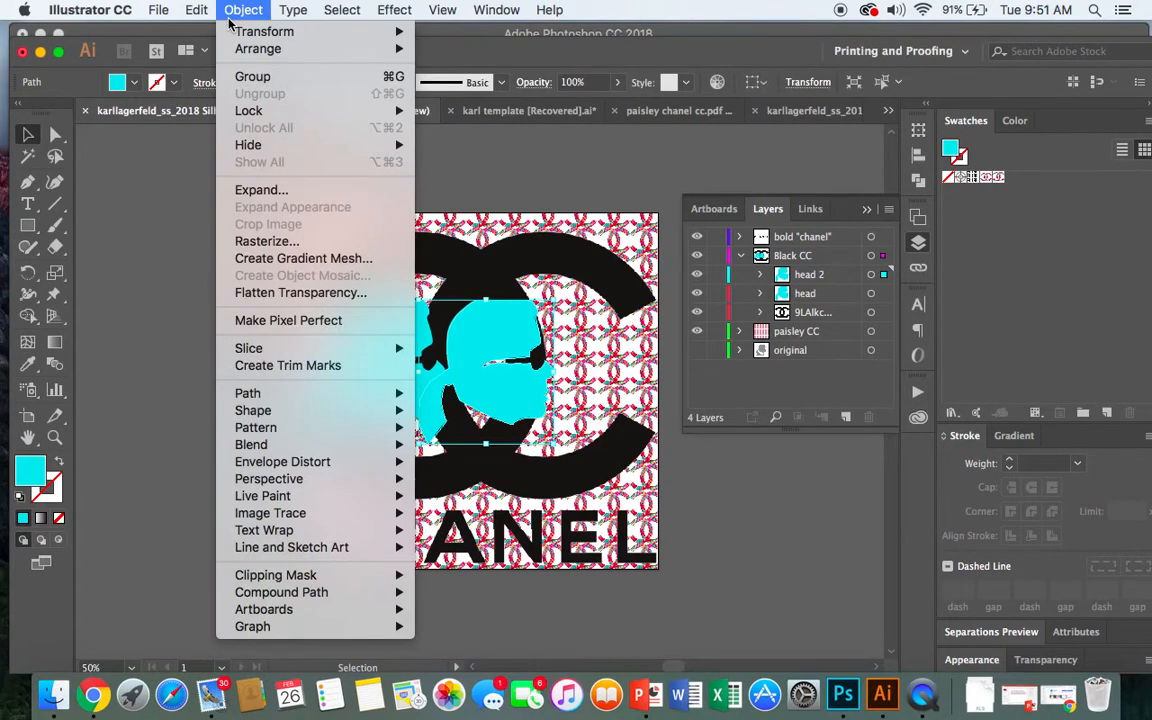
pyautogui.moveTo(230, 35)
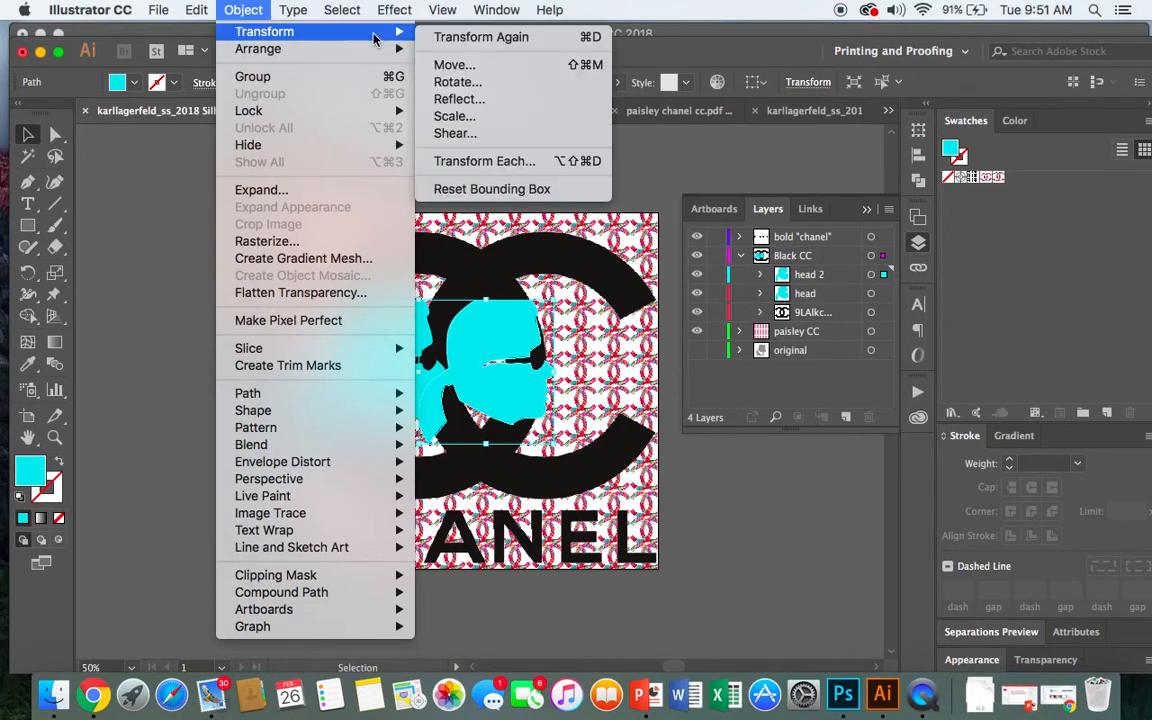
pyautogui.click(446, 108)
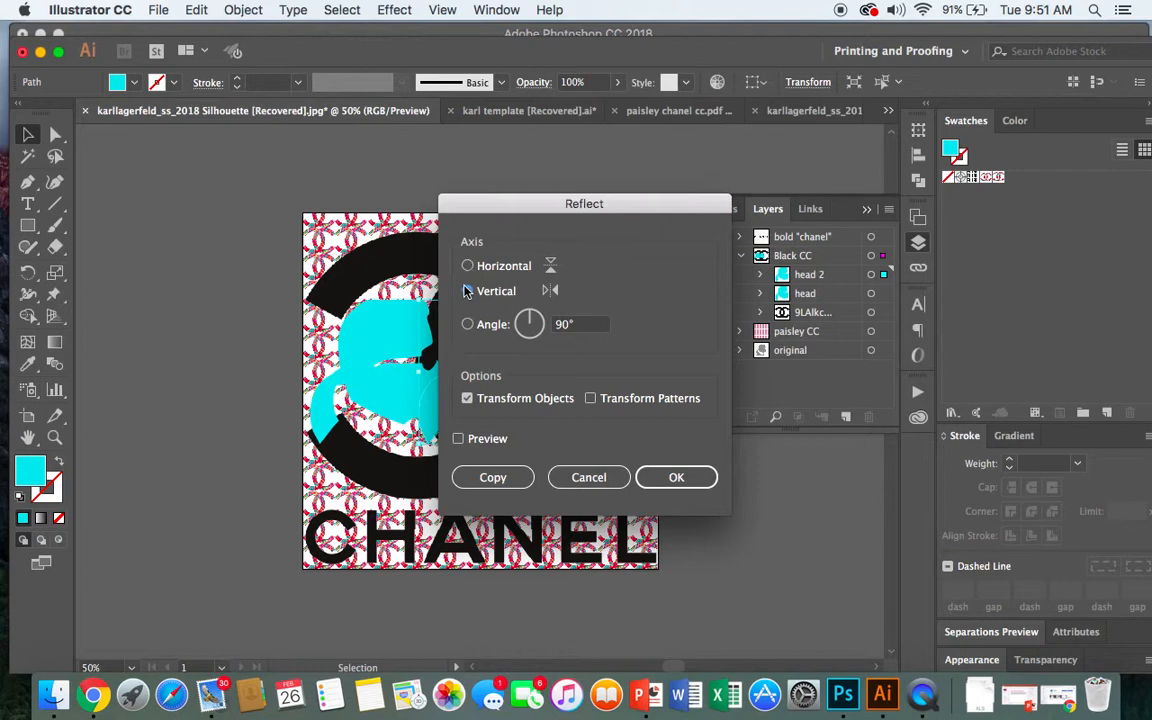
pyautogui.click(467, 265)
pyautogui.click(700, 483)
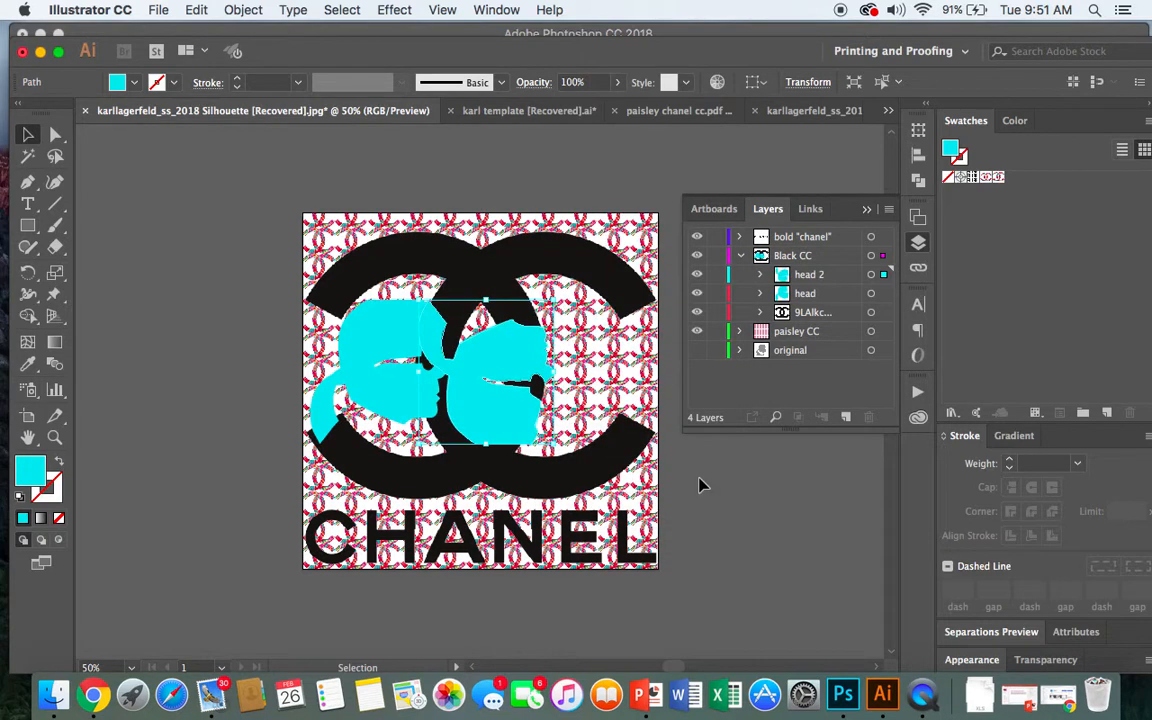
pyautogui.click(197, 12)
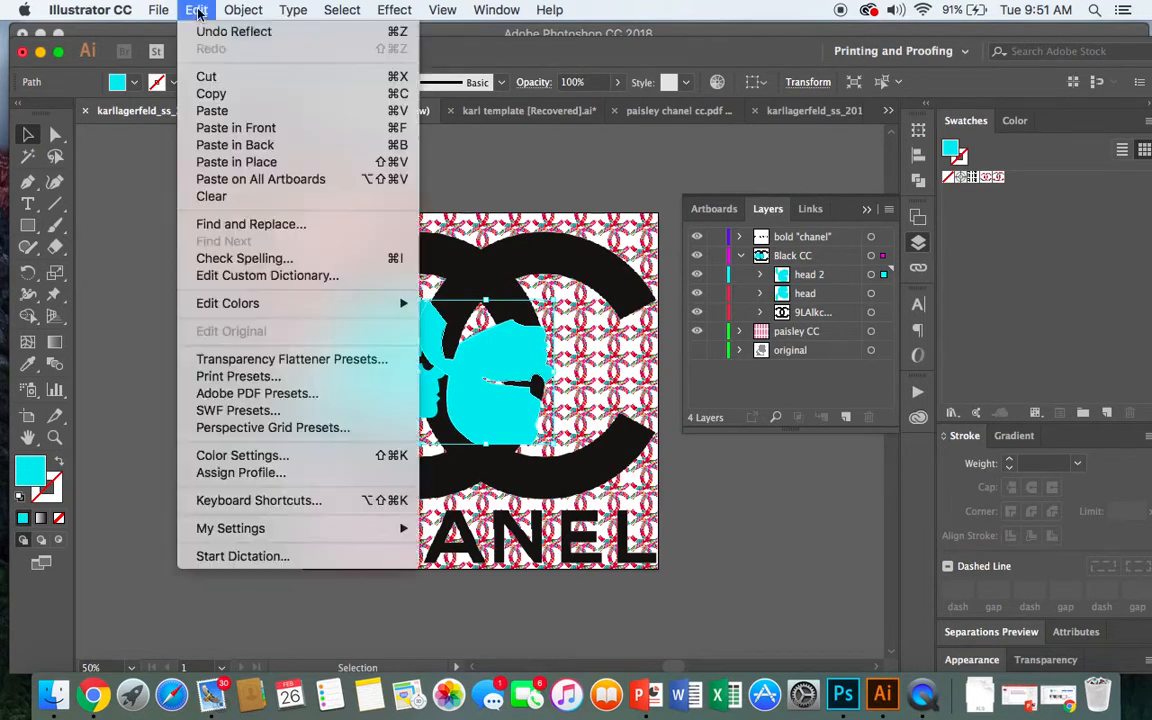
pyautogui.click(198, 34)
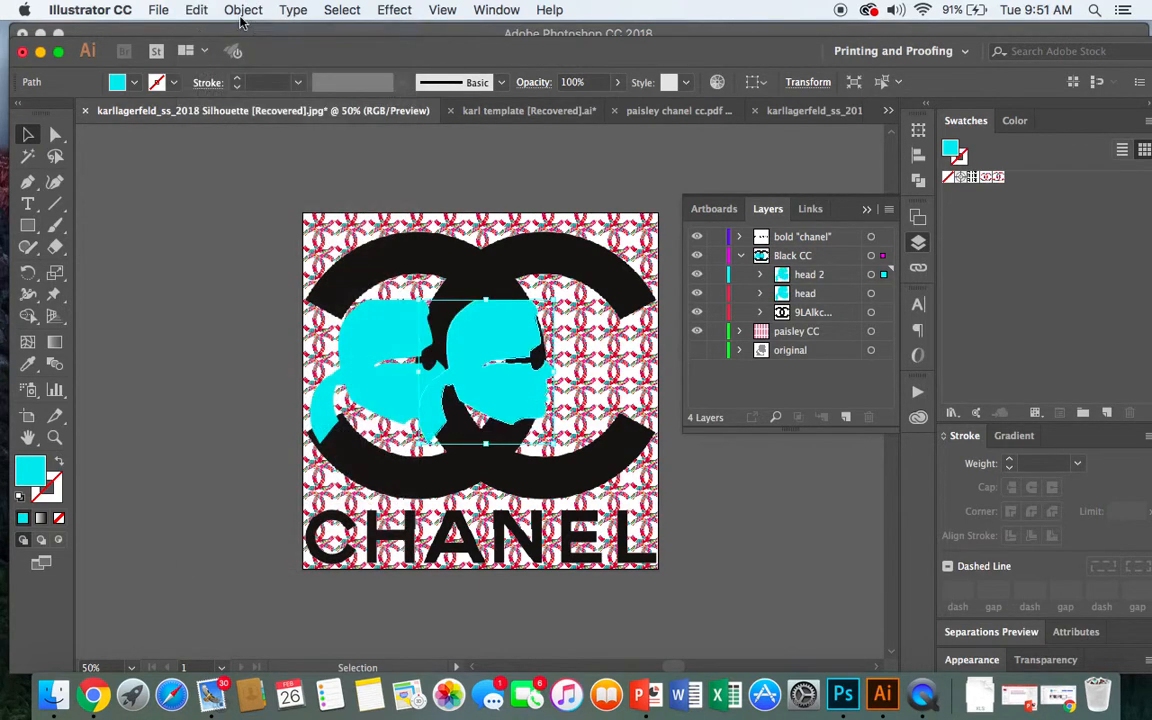
# Reflect the pasted head across the vertical axis and move it over the right C, facing the first head
pyautogui.click(242, 12)
pyautogui.moveTo(395, 32)
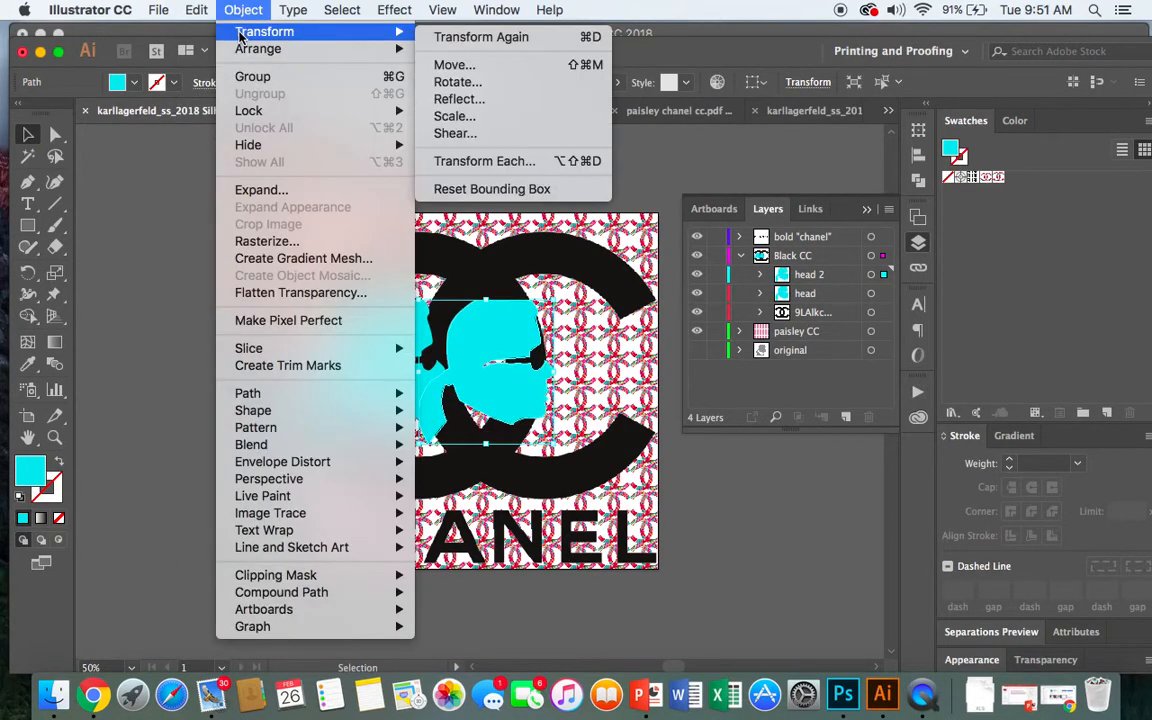
pyautogui.click(452, 101)
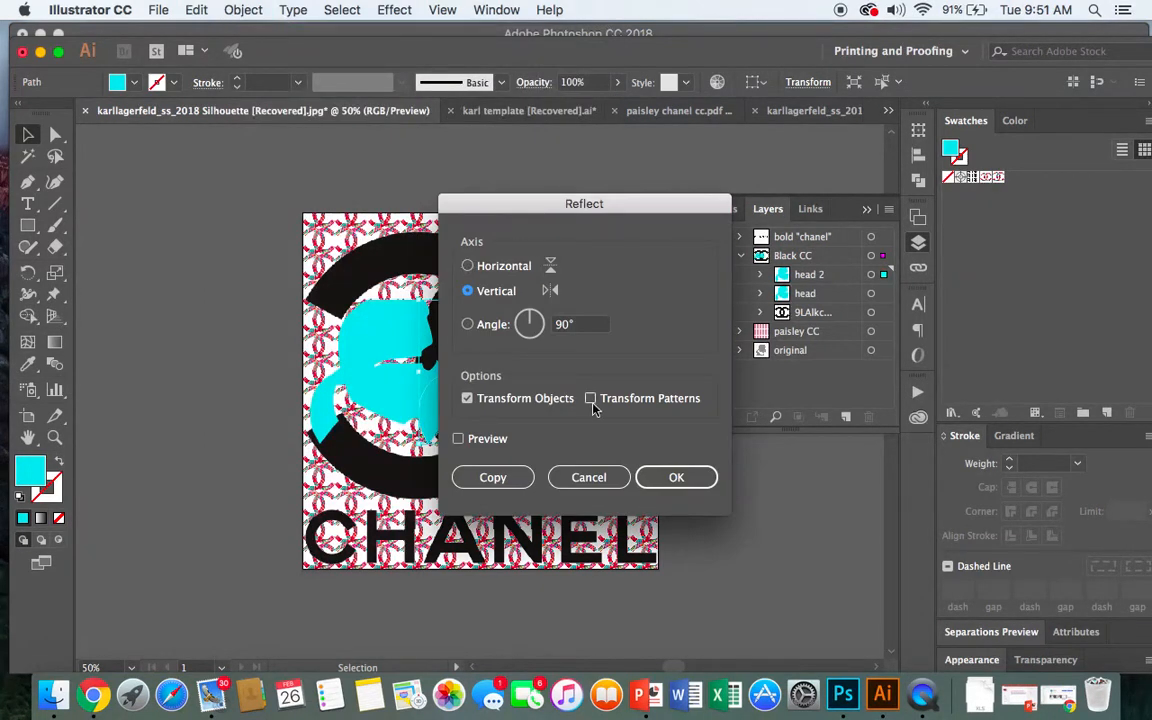
pyautogui.click(676, 477)
pyautogui.moveTo(482, 372); pyautogui.dragTo(592, 402)
pyautogui.click(699, 458)
pyautogui.click(695, 463)
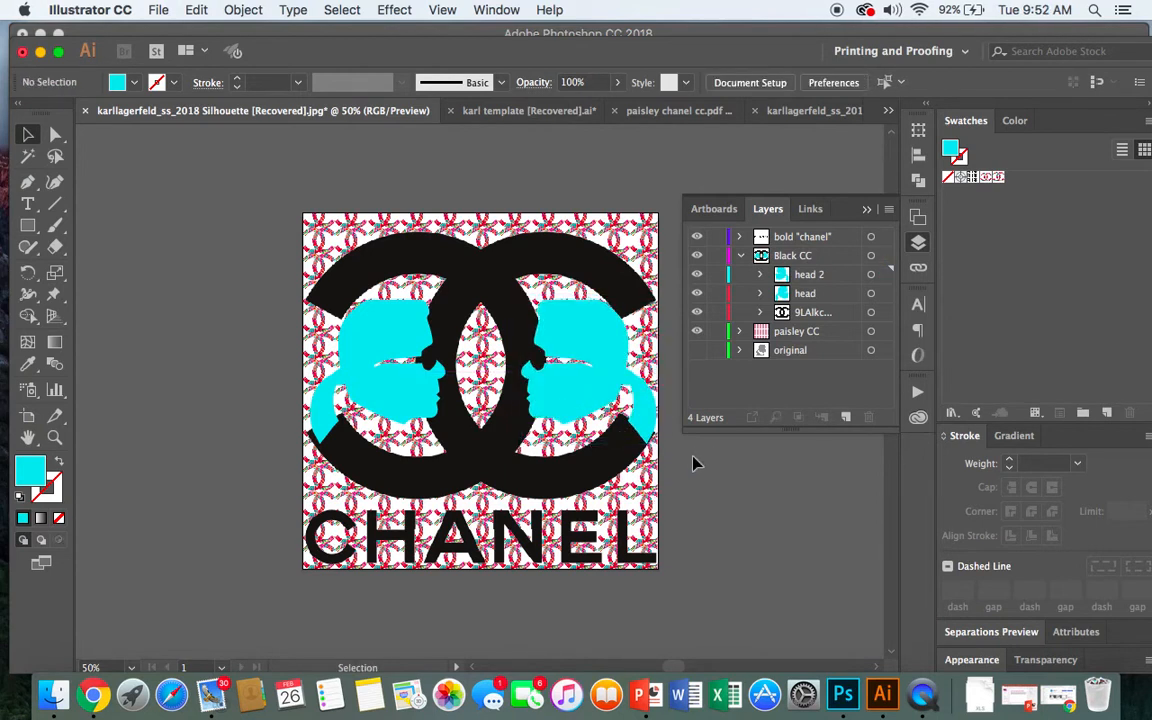
# Select the CC logo image and make Black CC the active layer
pyautogui.click(459, 458)
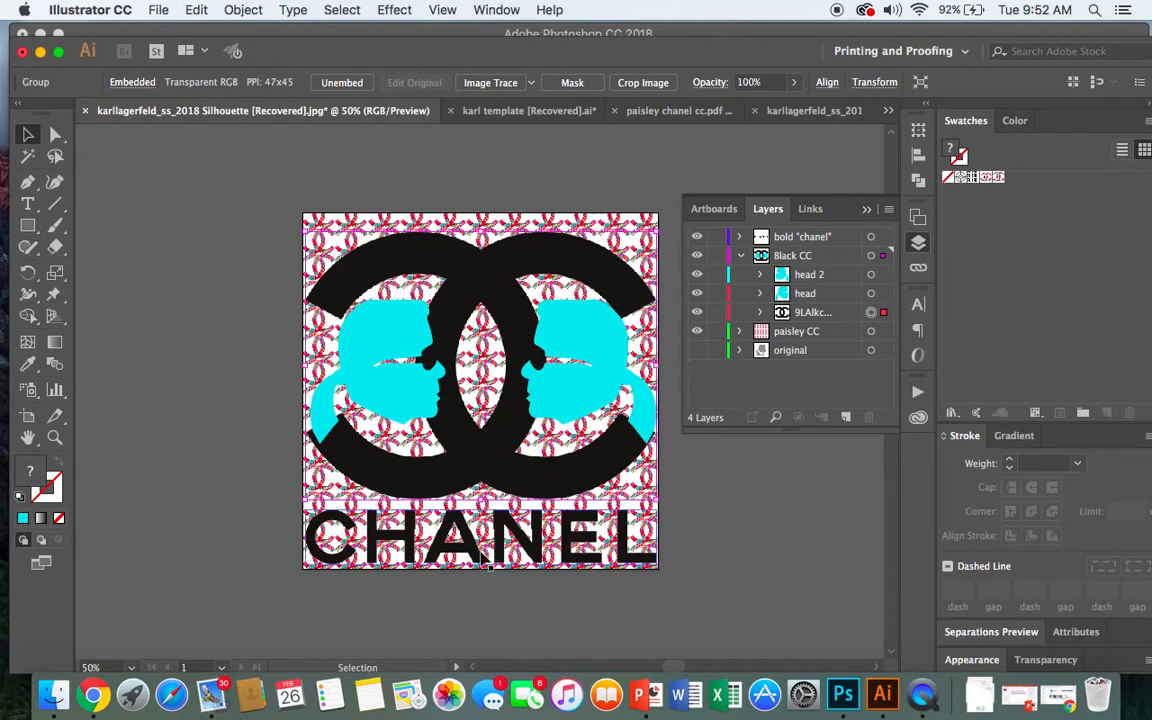
pyautogui.click(805, 258)
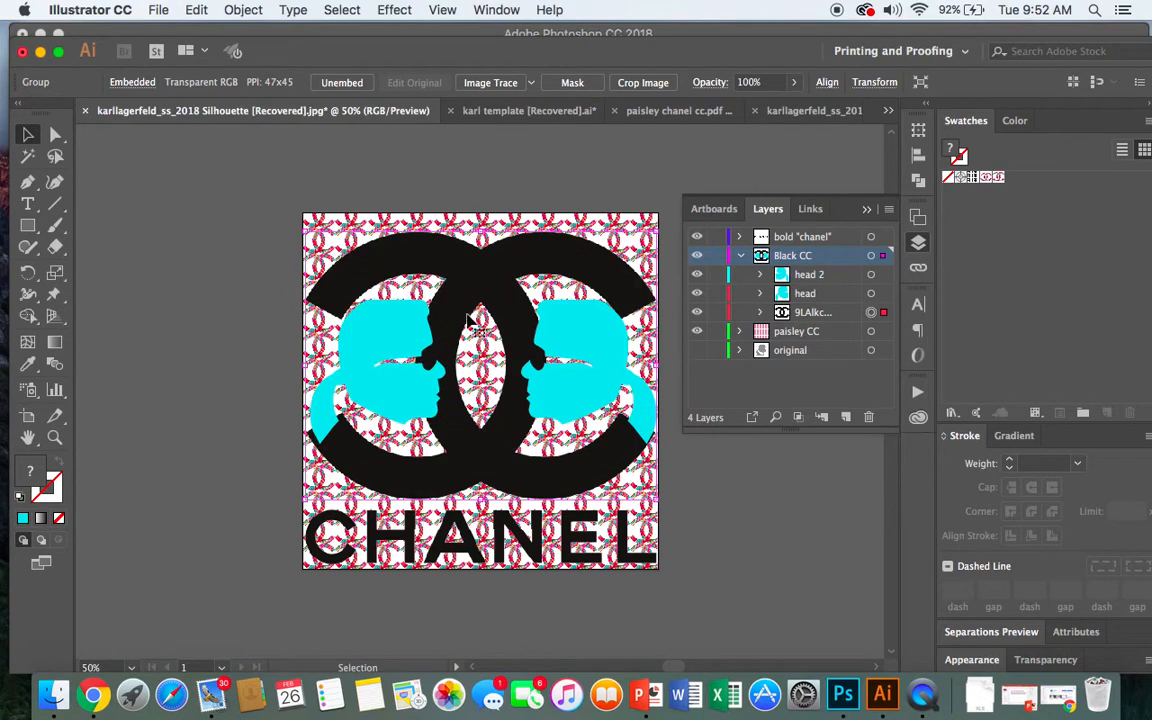
pyautogui.click(420, 290)
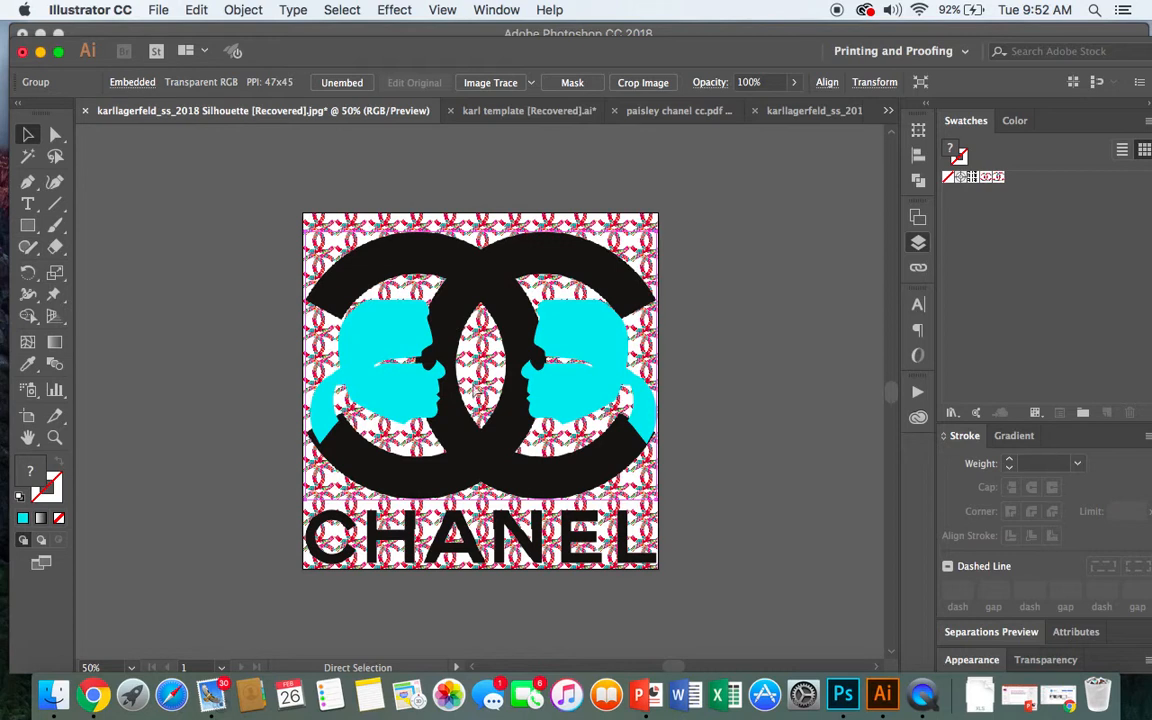
pyautogui.press('super+t')
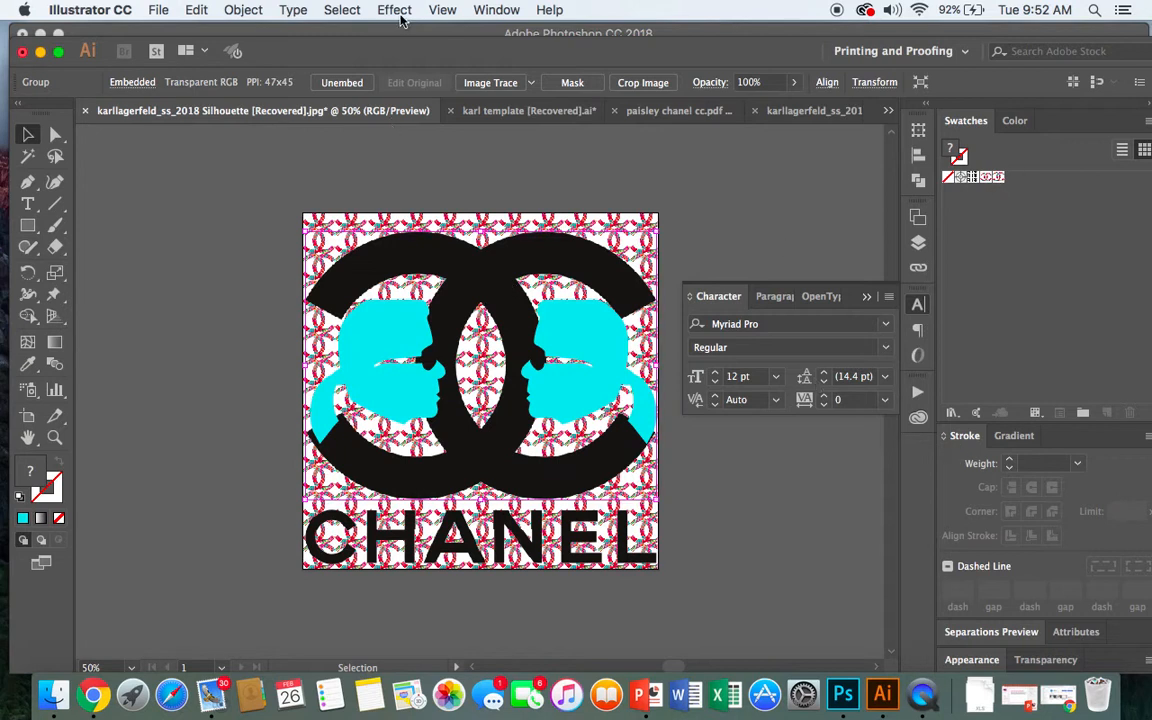
pyautogui.click(500, 26)
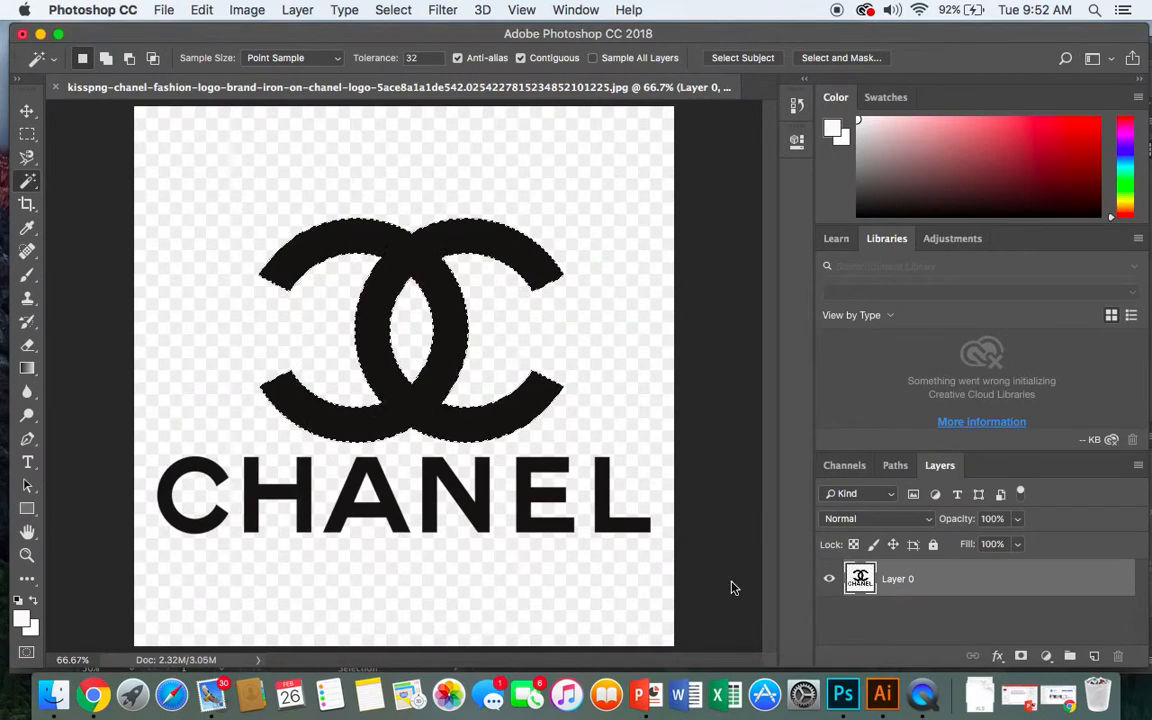
pyautogui.click(882, 695)
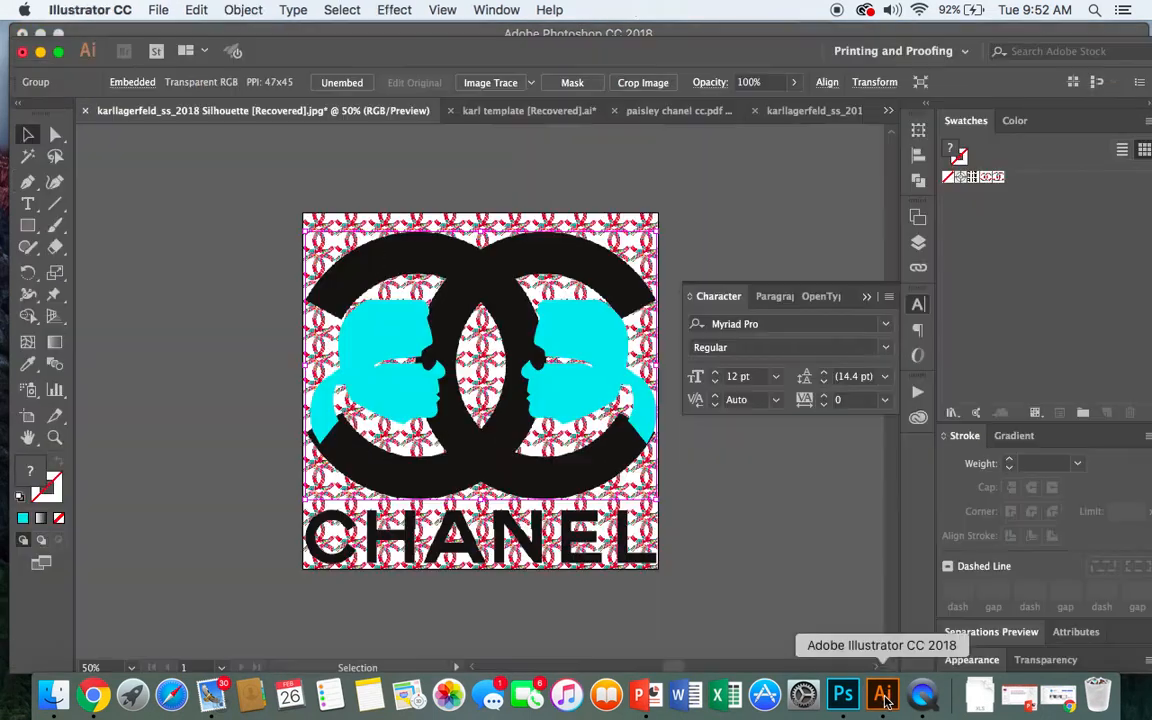
pyautogui.click(496, 10)
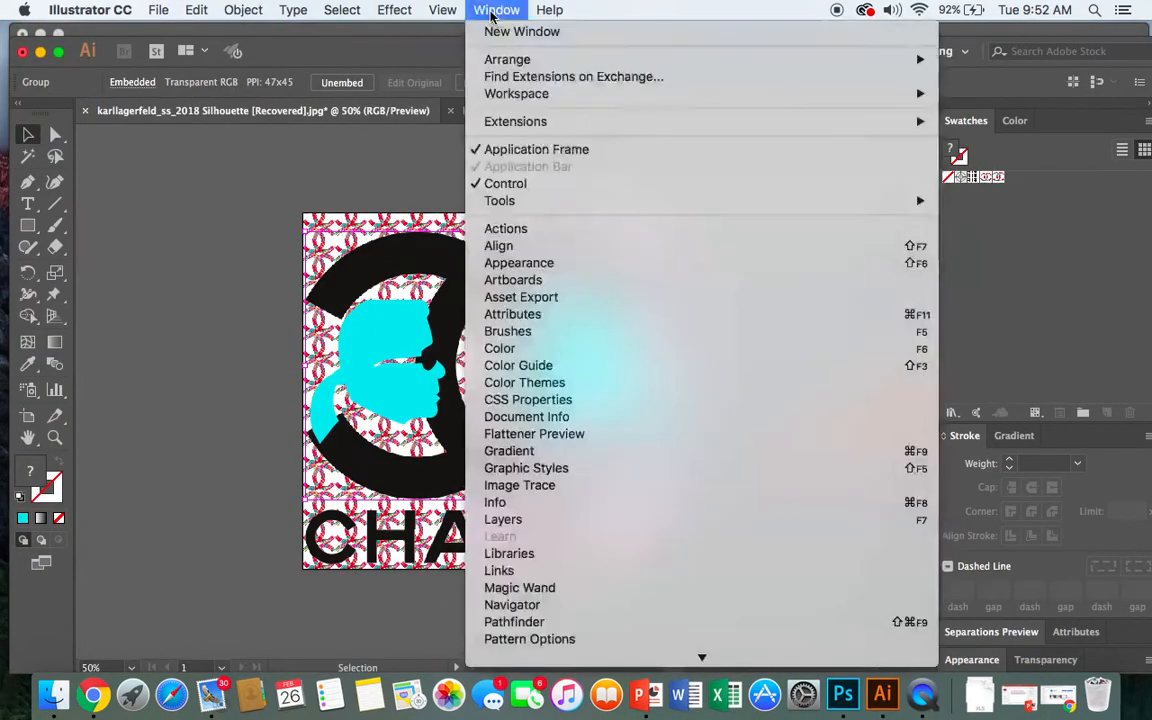
pyautogui.click(515, 519)
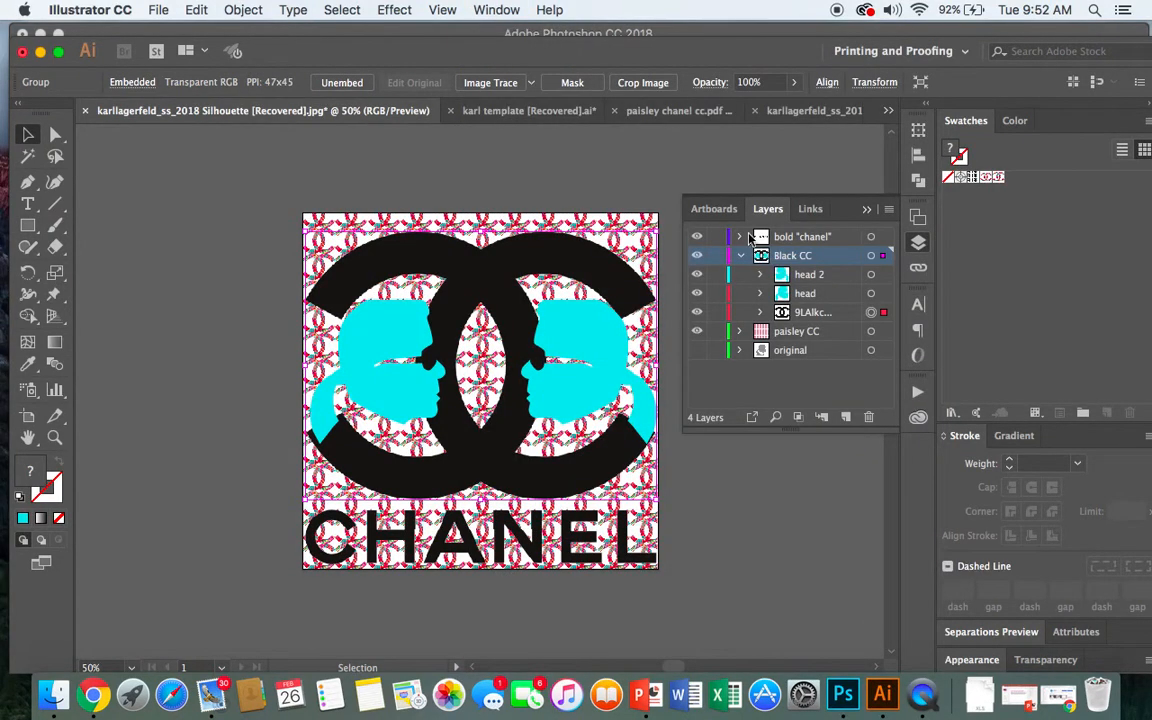
# Resize the black CC logo to span the artboard's width and reach from its upper edge to just above the CHANEL lettering
pyautogui.moveTo(467, 287)
pyautogui.mouseDown()
pyautogui.moveTo(476, 302)
pyautogui.moveTo(476, 277)
pyautogui.mouseUp()
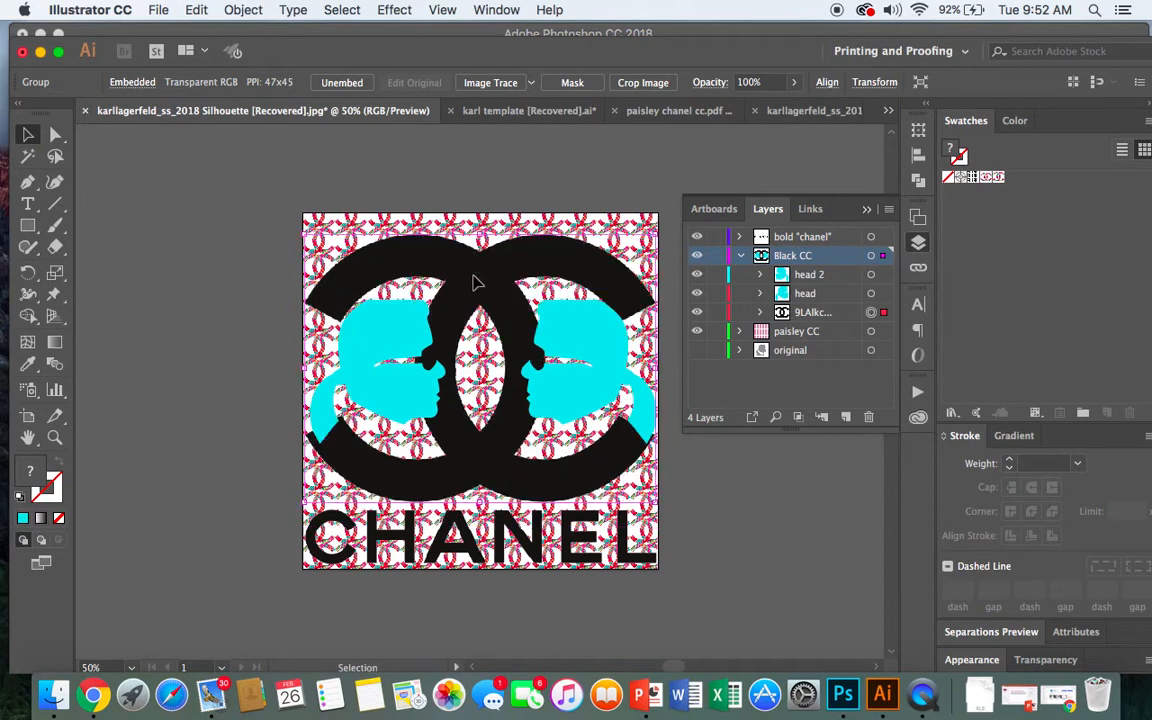
pyautogui.moveTo(302, 228); pyautogui.dragTo(330, 250)
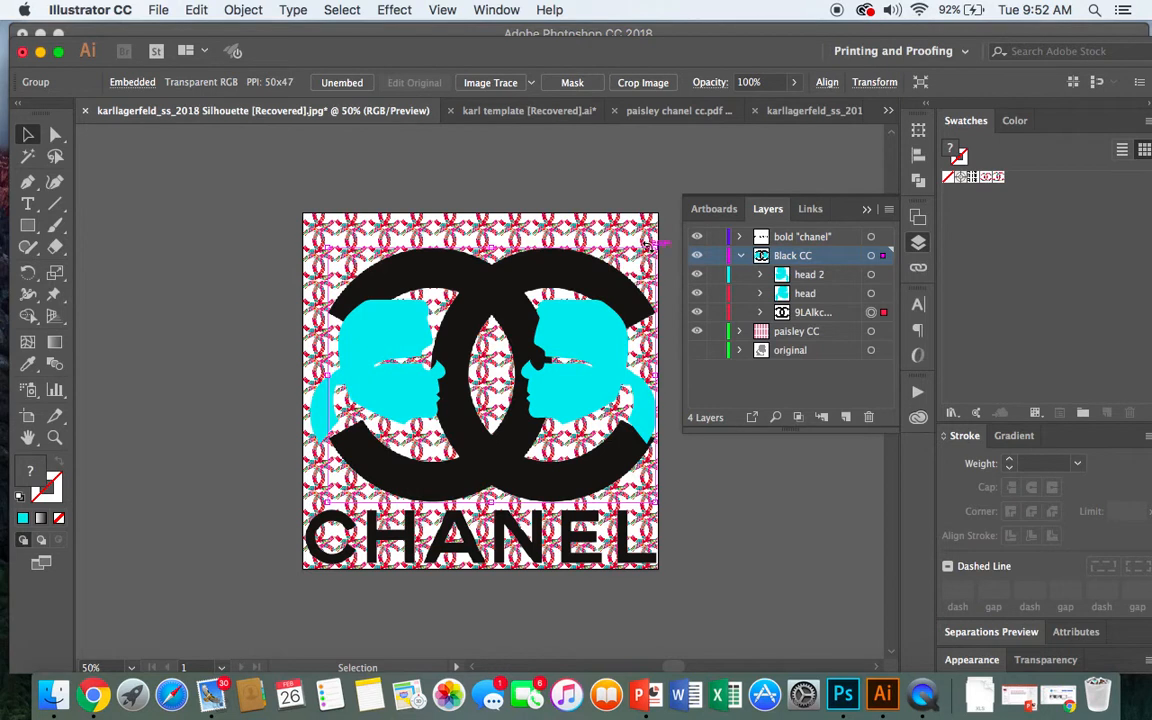
pyautogui.moveTo(655, 243); pyautogui.dragTo(614, 262)
pyautogui.moveTo(507, 351); pyautogui.dragTo(507, 336)
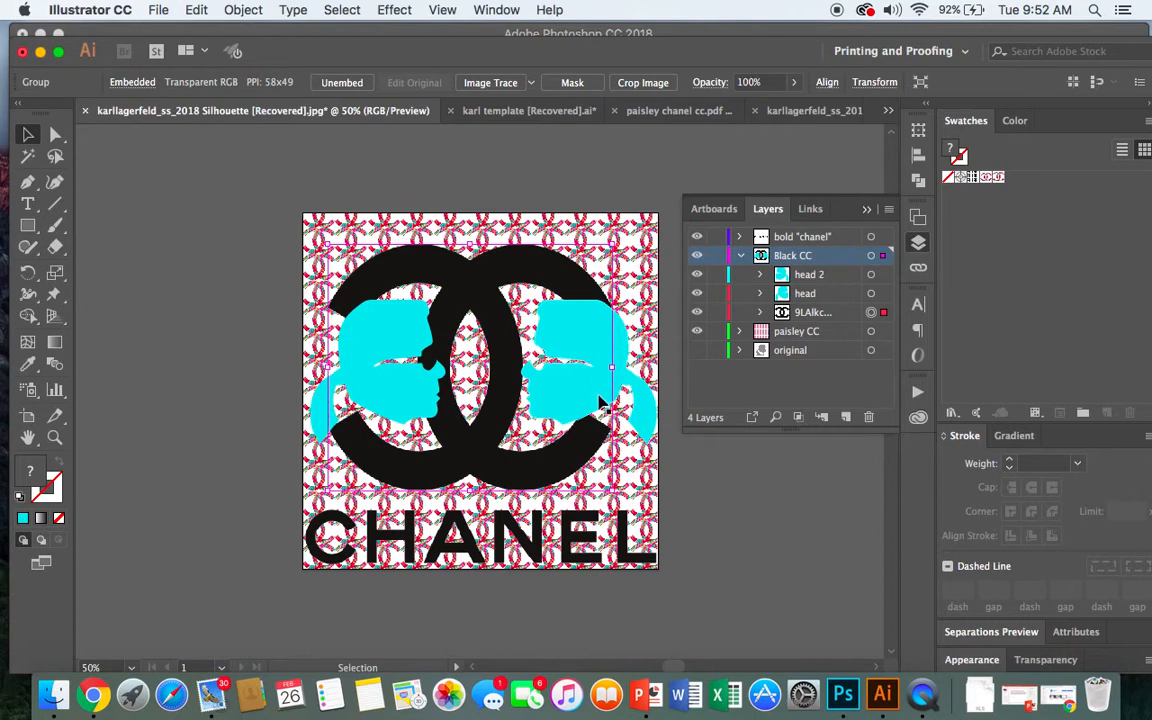
pyautogui.moveTo(613, 368); pyautogui.dragTo(455, 377)
pyautogui.moveTo(325, 369); pyautogui.dragTo(306, 372)
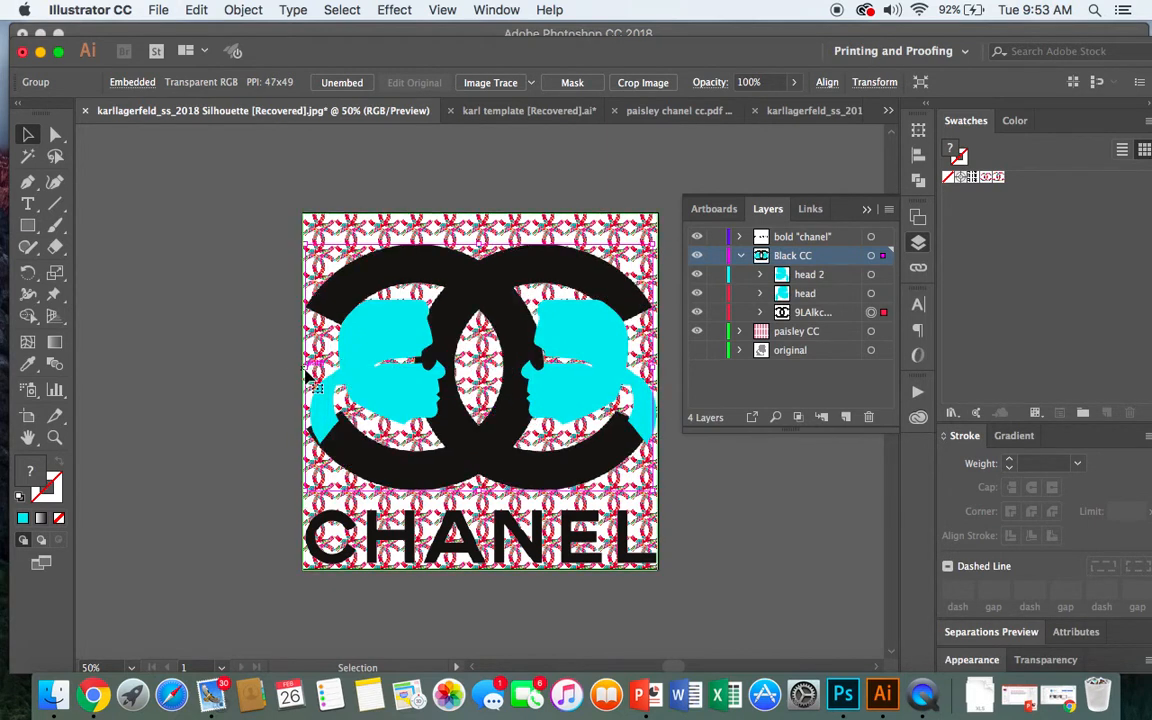
pyautogui.moveTo(479, 222); pyautogui.dragTo(479, 212)
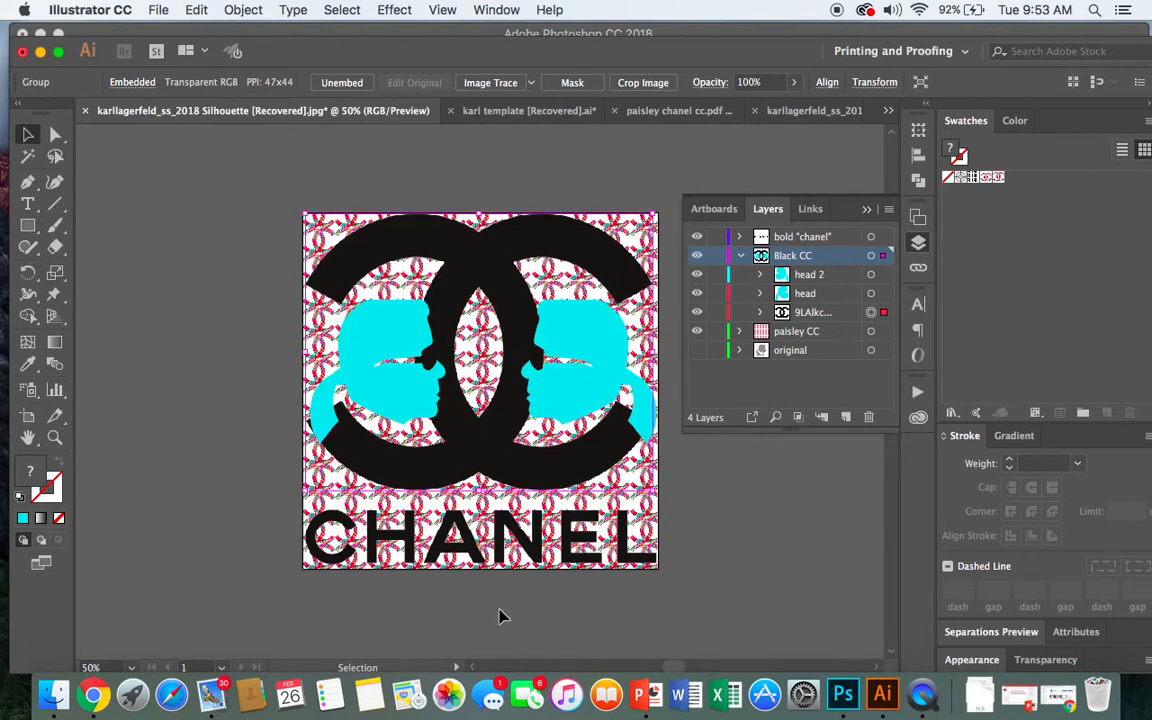
# Move the first head to the artboard's lower middle and shrink the CC logo against the upper edge
pyautogui.moveTo(370, 392); pyautogui.dragTo(466, 456)
pyautogui.click(481, 276)
pyautogui.click(481, 276)
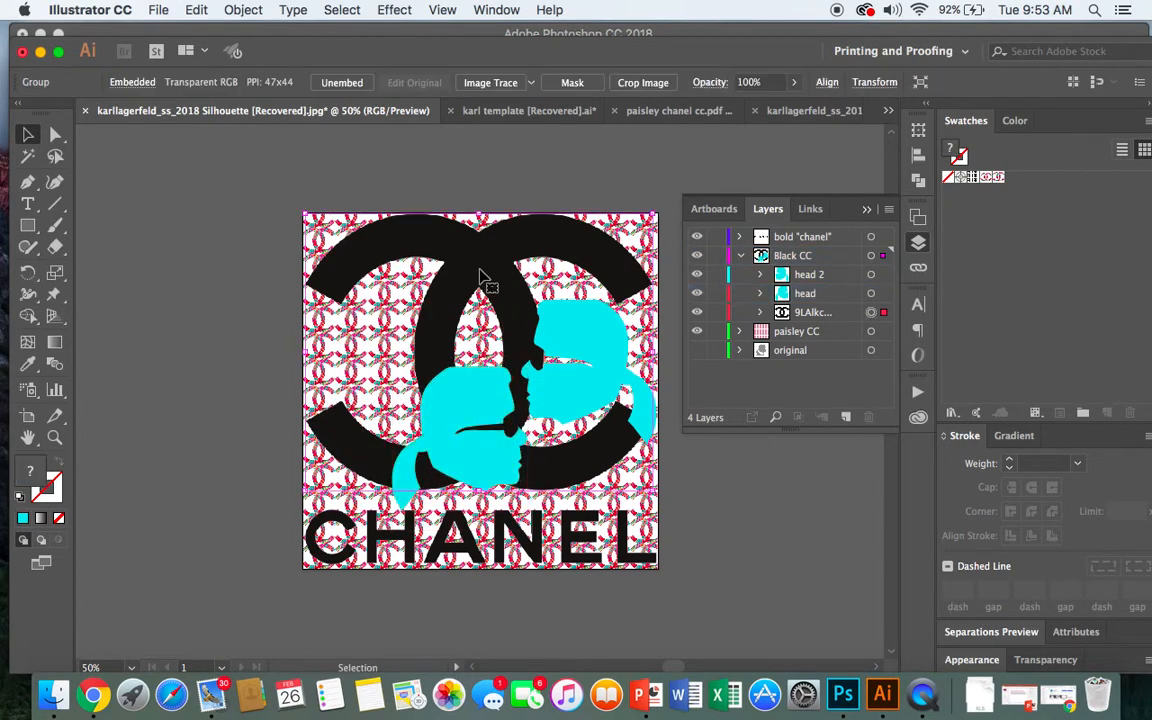
pyautogui.moveTo(307, 491); pyautogui.dragTo(321, 439)
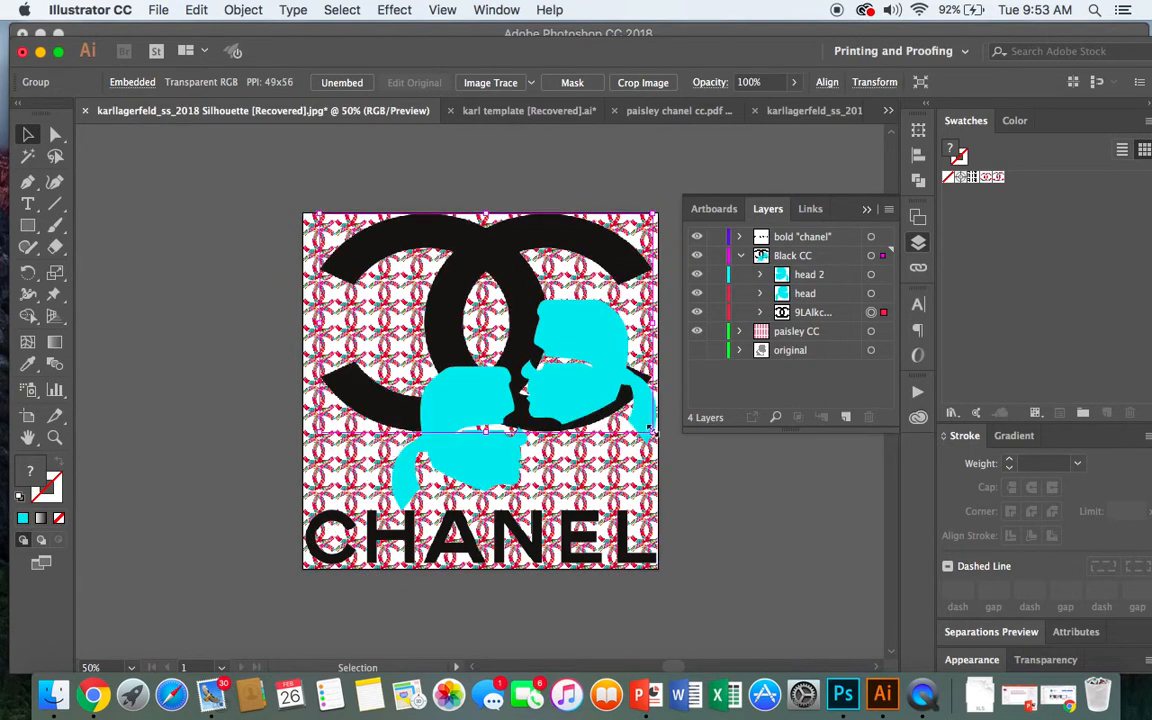
pyautogui.moveTo(654, 432); pyautogui.dragTo(621, 415)
pyautogui.moveTo(457, 480); pyautogui.dragTo(486, 461)
# Delete the mirrored head from the "head 2" layer
pyautogui.click(710, 480)
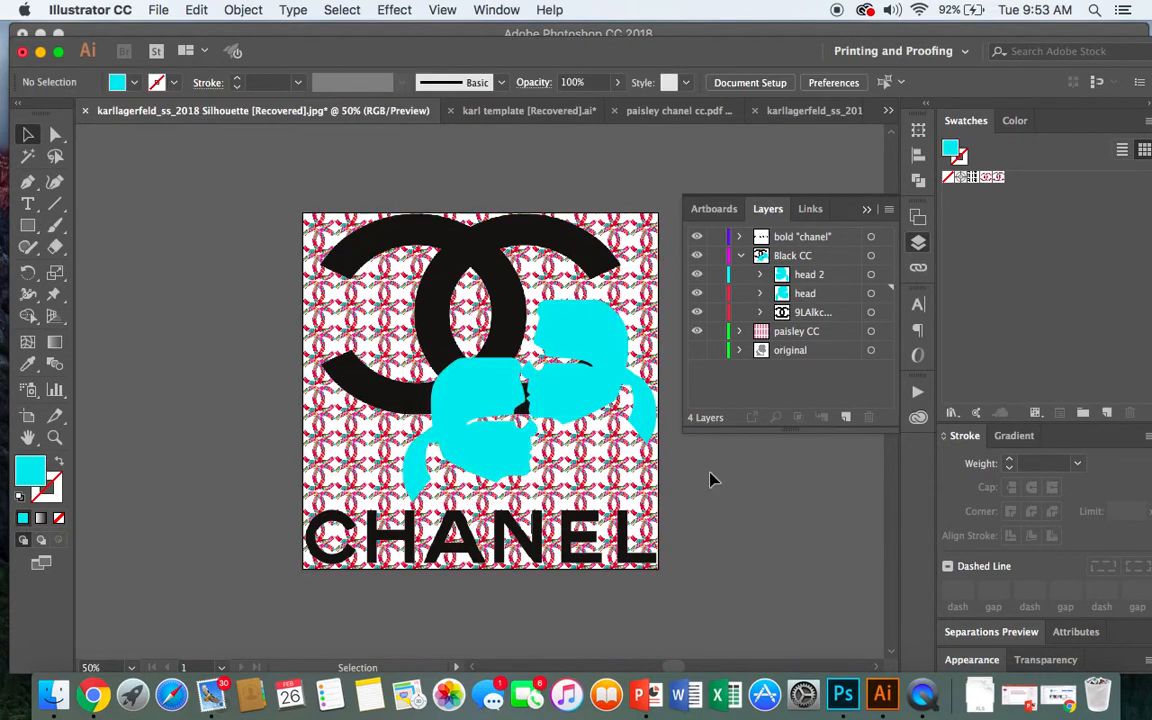
pyautogui.click(565, 403)
pyautogui.press('Delete')
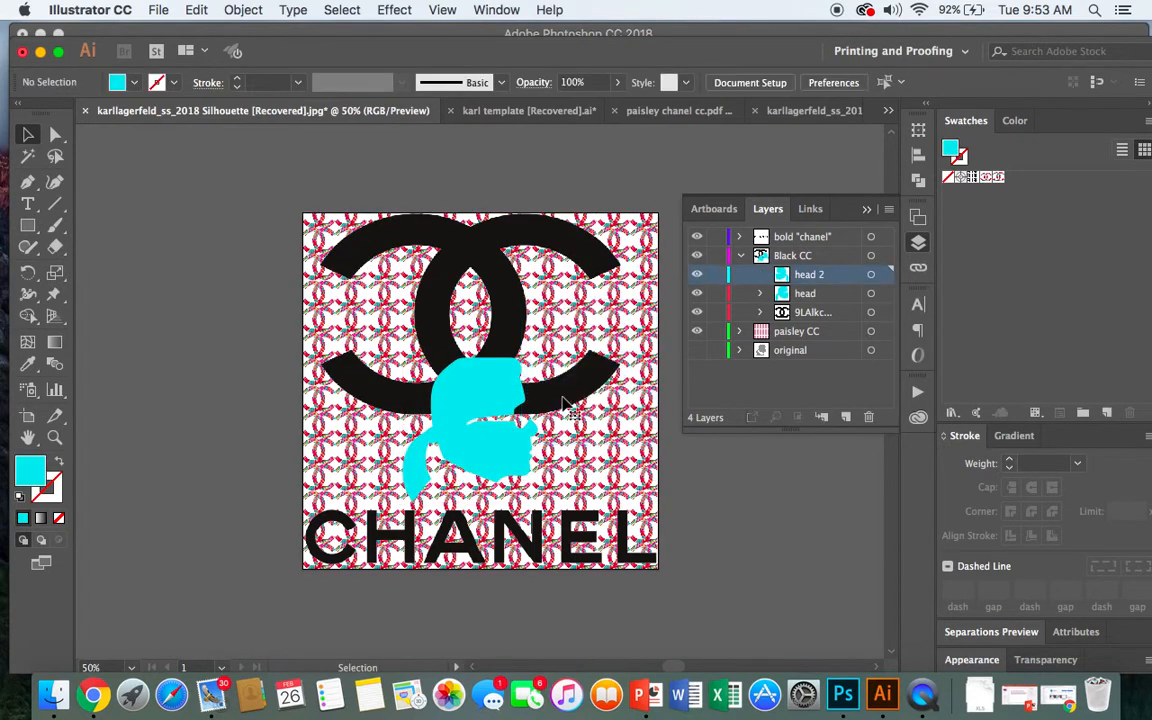
# Flatten and narrow the CC logo, and move it down over the lower part of the head
pyautogui.click(447, 328)
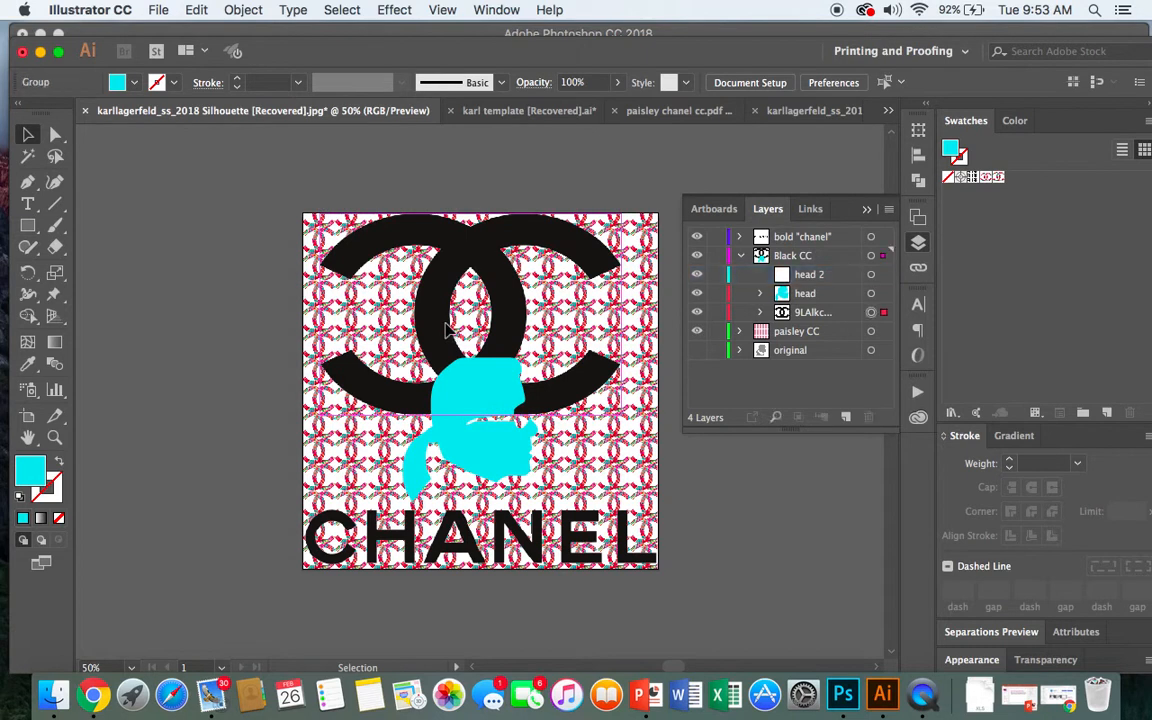
pyautogui.moveTo(470, 414); pyautogui.dragTo(470, 345)
pyautogui.moveTo(621, 278); pyautogui.dragTo(596, 281)
pyautogui.moveTo(318, 278); pyautogui.dragTo(343, 279)
pyautogui.moveTo(478, 285); pyautogui.dragTo(510, 456)
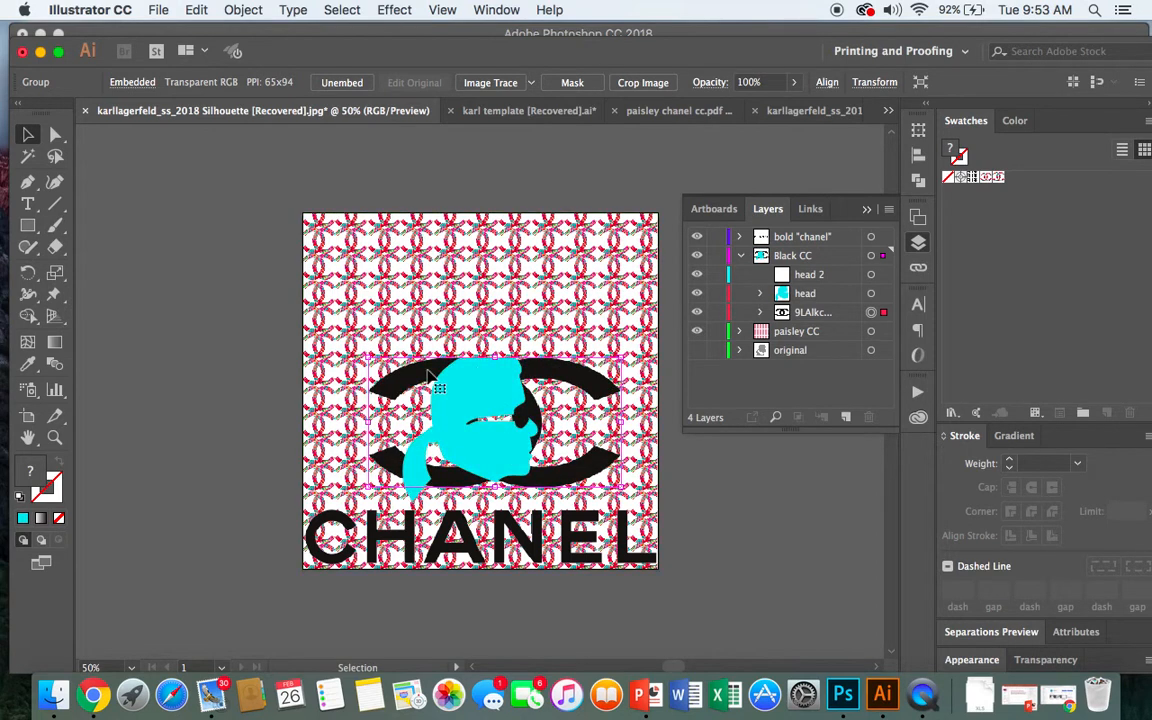
pyautogui.moveTo(428, 376); pyautogui.dragTo(430, 437)
# Move the CHANEL lettering up to the artboard's middle and enlarge the remaining head behind it
pyautogui.click(322, 566)
pyautogui.moveTo(313, 546); pyautogui.dragTo(313, 383)
pyautogui.moveTo(493, 470); pyautogui.dragTo(497, 412)
pyautogui.moveTo(531, 312); pyautogui.dragTo(576, 252)
pyautogui.moveTo(408, 257); pyautogui.dragTo(358, 237)
# Move the CC logo to the artboard's lower edge beneath the head and make it smaller
pyautogui.moveTo(468, 453); pyautogui.dragTo(513, 542)
pyautogui.click(675, 518)
pyautogui.moveTo(610, 453)
pyautogui.mouseDown()
pyautogui.moveTo(648, 445)
pyautogui.moveTo(597, 460)
pyautogui.mouseUp()
pyautogui.moveTo(381, 468); pyautogui.dragTo(375, 468)
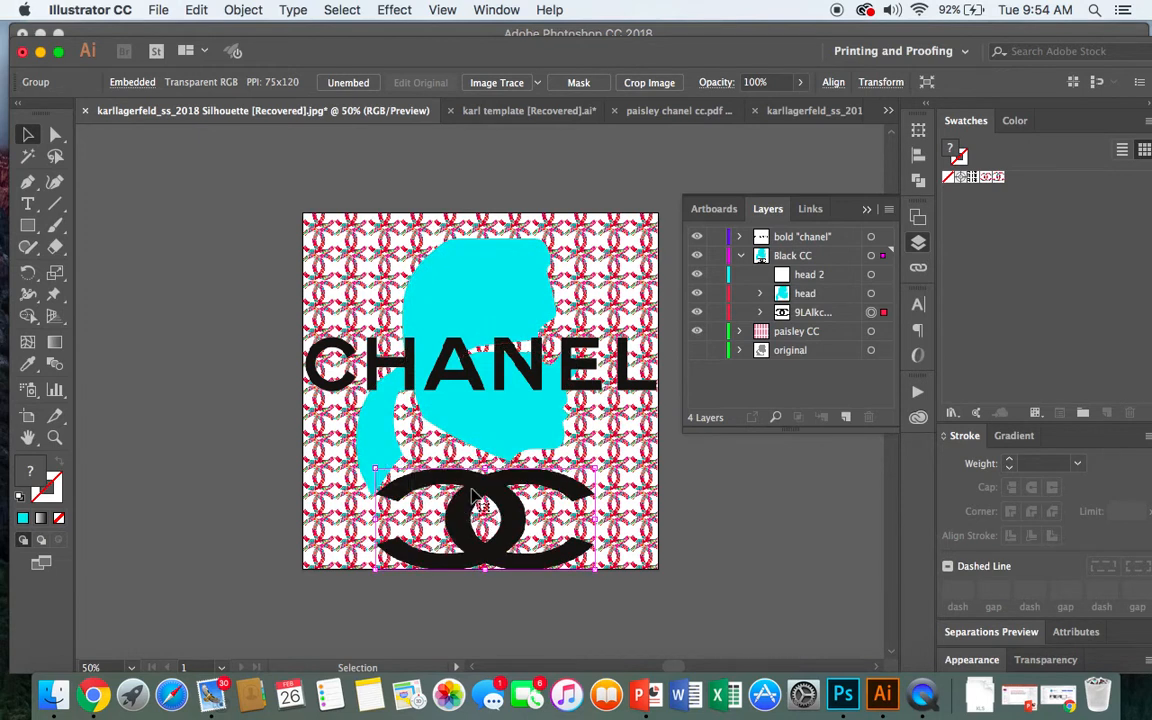
pyautogui.moveTo(478, 500); pyautogui.dragTo(496, 500)
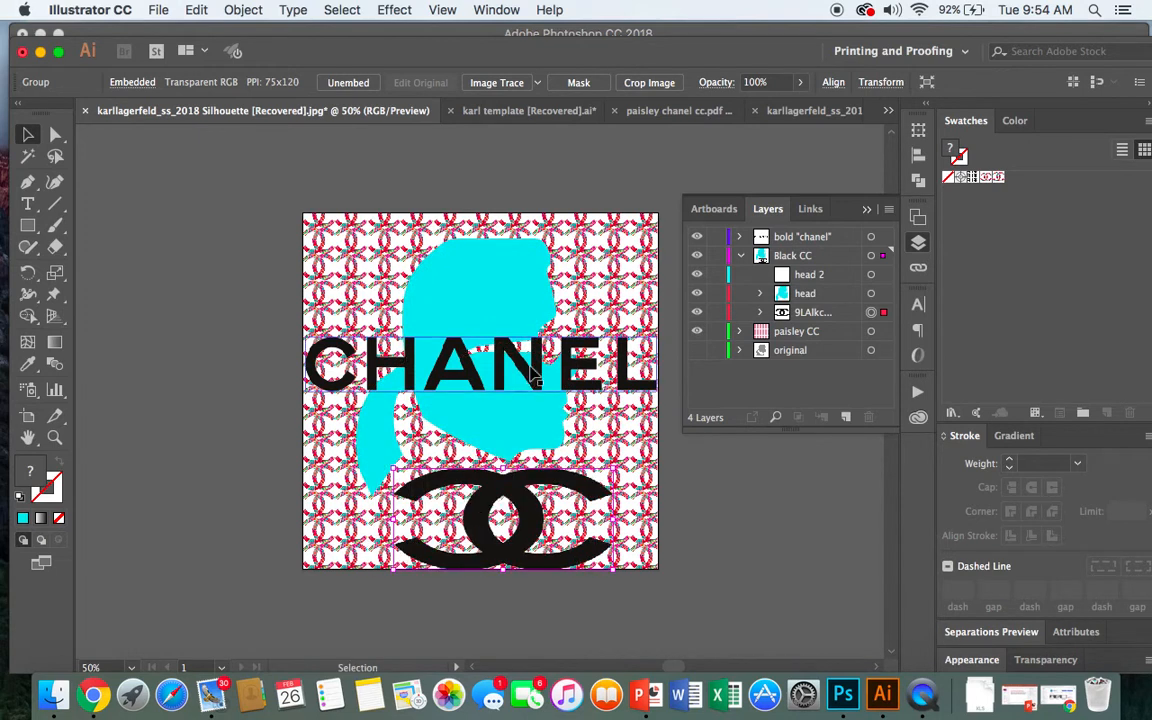
# Adjust the CHANEL lettering's height so it runs across the face just below the glasses line
pyautogui.moveTo(533, 378); pyautogui.dragTo(533, 413)
pyautogui.click(496, 309)
pyautogui.click(686, 486)
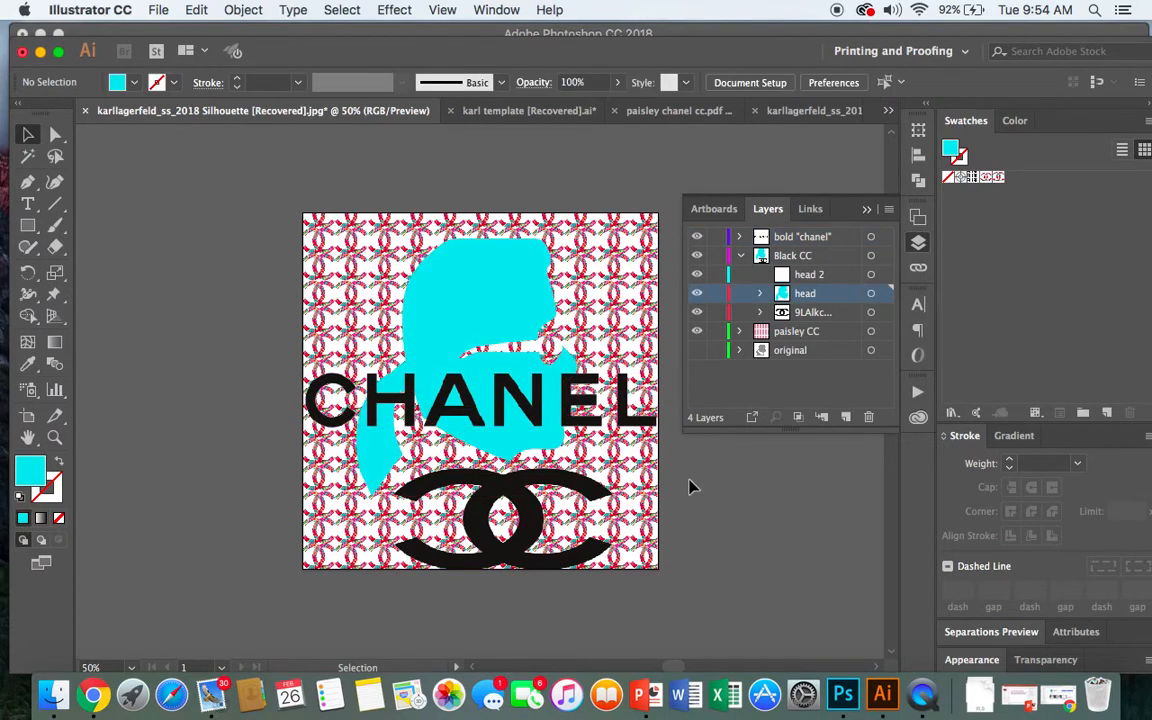
pyautogui.moveTo(538, 411); pyautogui.dragTo(538, 386)
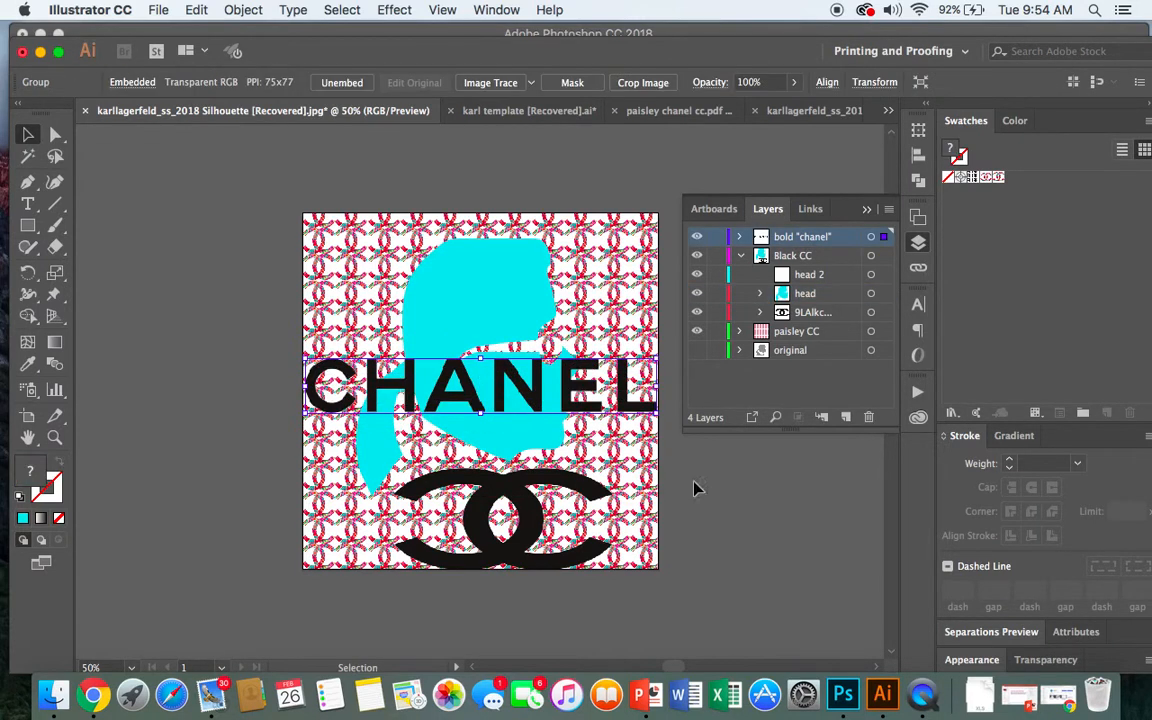
pyautogui.click(694, 483)
# Shrink the CC logo a little more and center it along the artboard's lower edge
pyautogui.moveTo(533, 515); pyautogui.dragTo(527, 497)
pyautogui.moveTo(600, 446); pyautogui.dragTo(577, 460)
pyautogui.moveTo(500, 486); pyautogui.dragTo(505, 512)
pyautogui.click(689, 512)
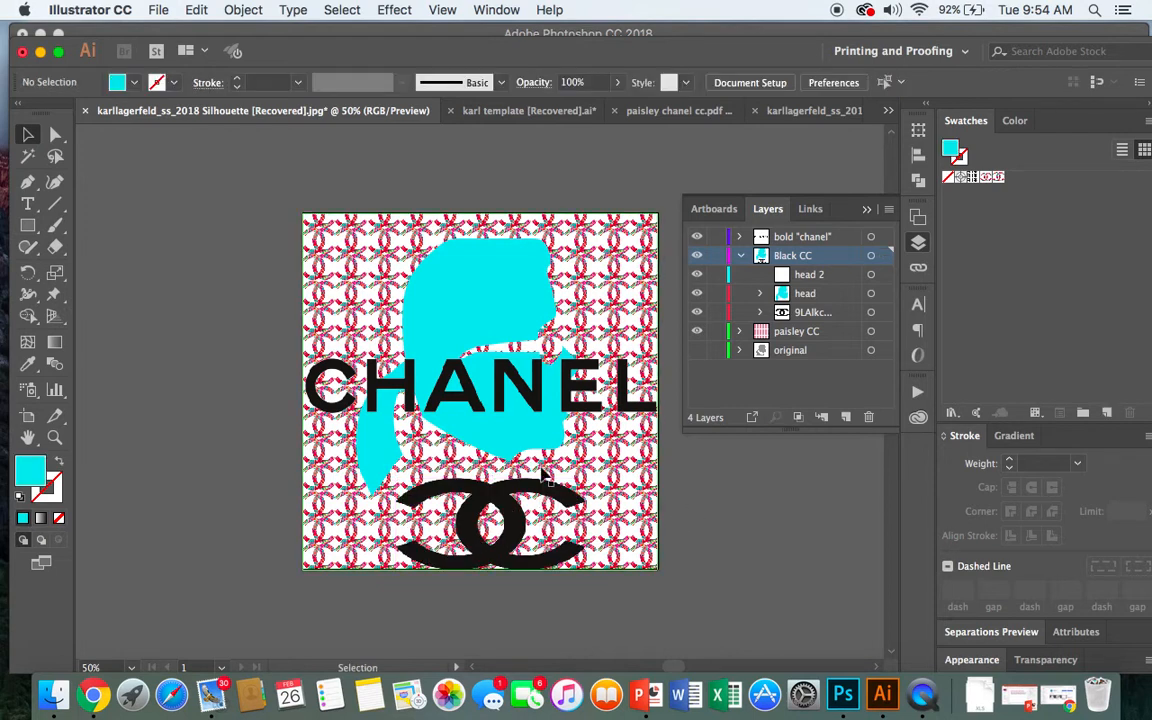
# Scale the cyan head down slightly so it fits between the artboard's upper edge and the CC logo
pyautogui.click(527, 437)
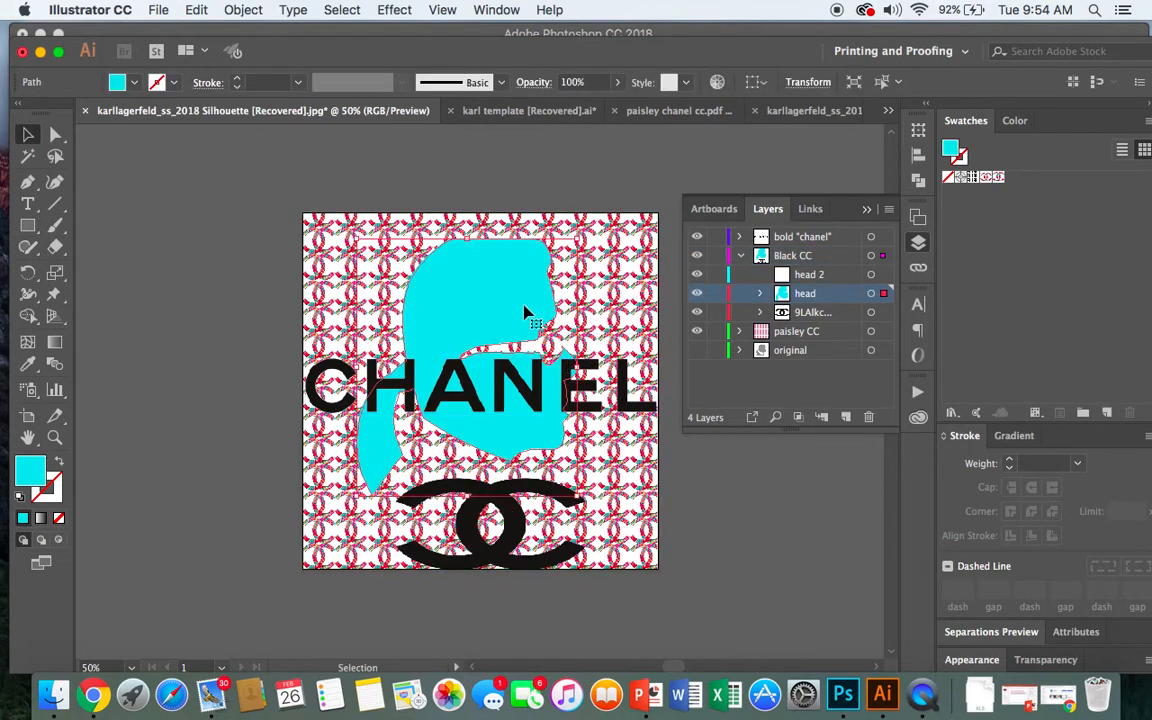
pyautogui.moveTo(577, 240); pyautogui.dragTo(566, 252)
pyautogui.click(697, 465)
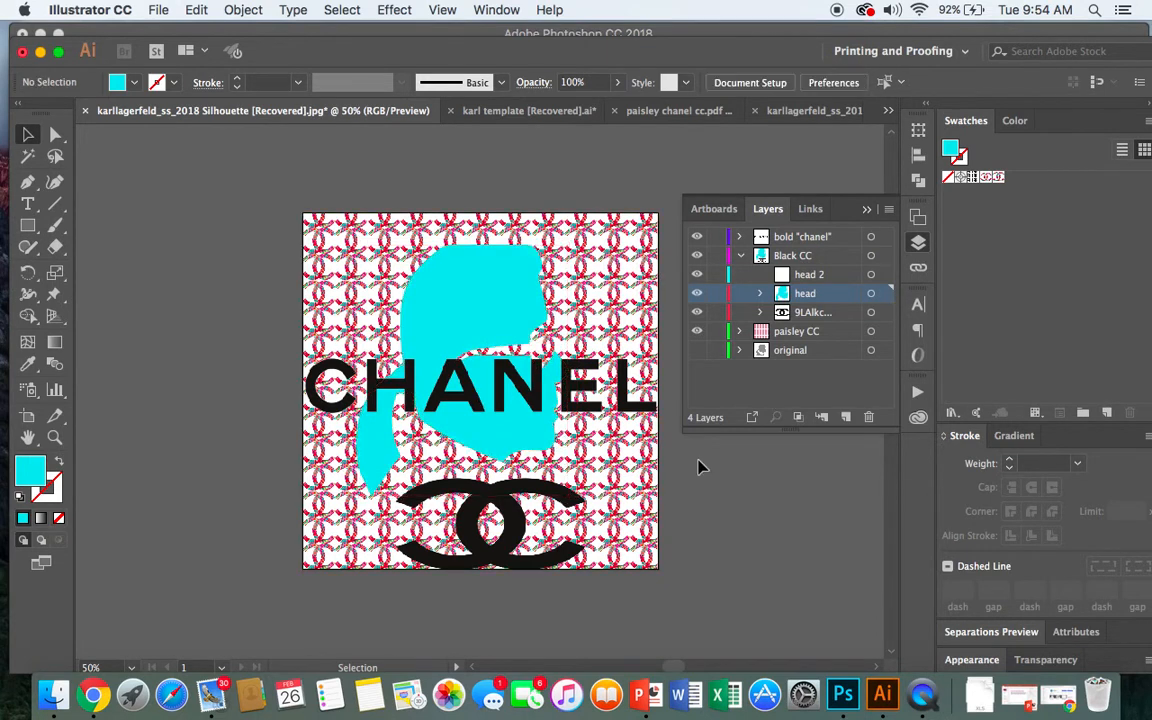
pyautogui.click(494, 311)
pyautogui.click(681, 509)
# Isolate the head path, fill it with black 000000 and leave isolation mode
pyautogui.click(470, 322)
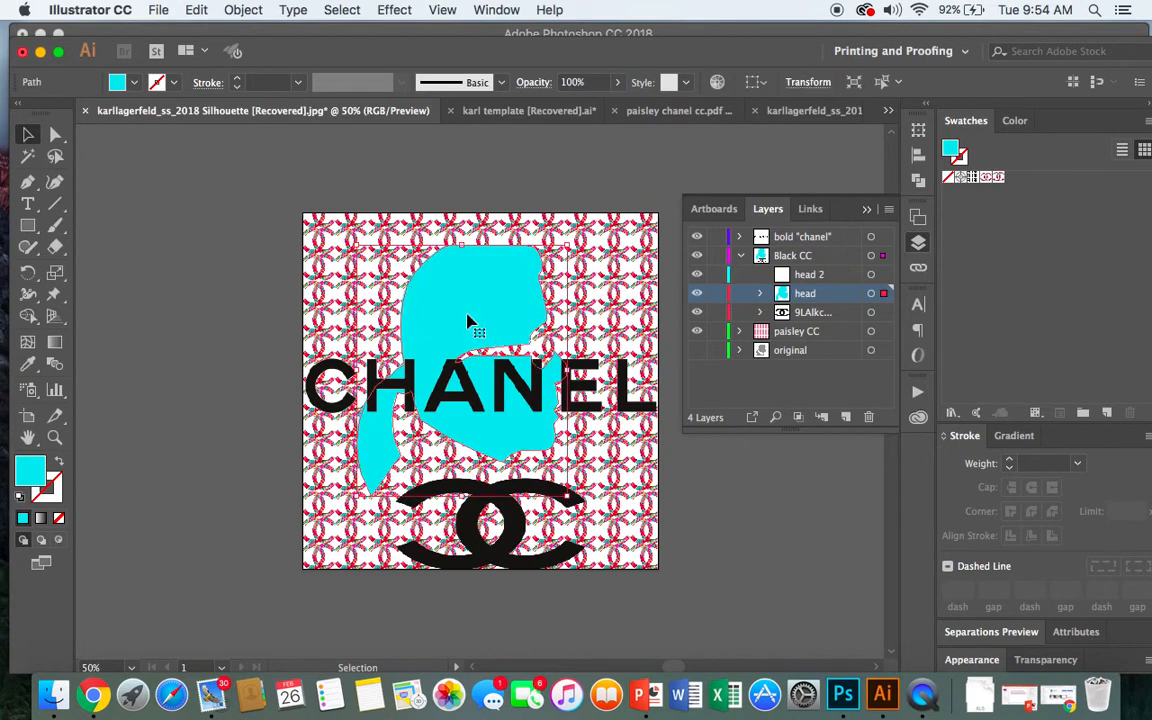
pyautogui.doubleClick(432, 334)
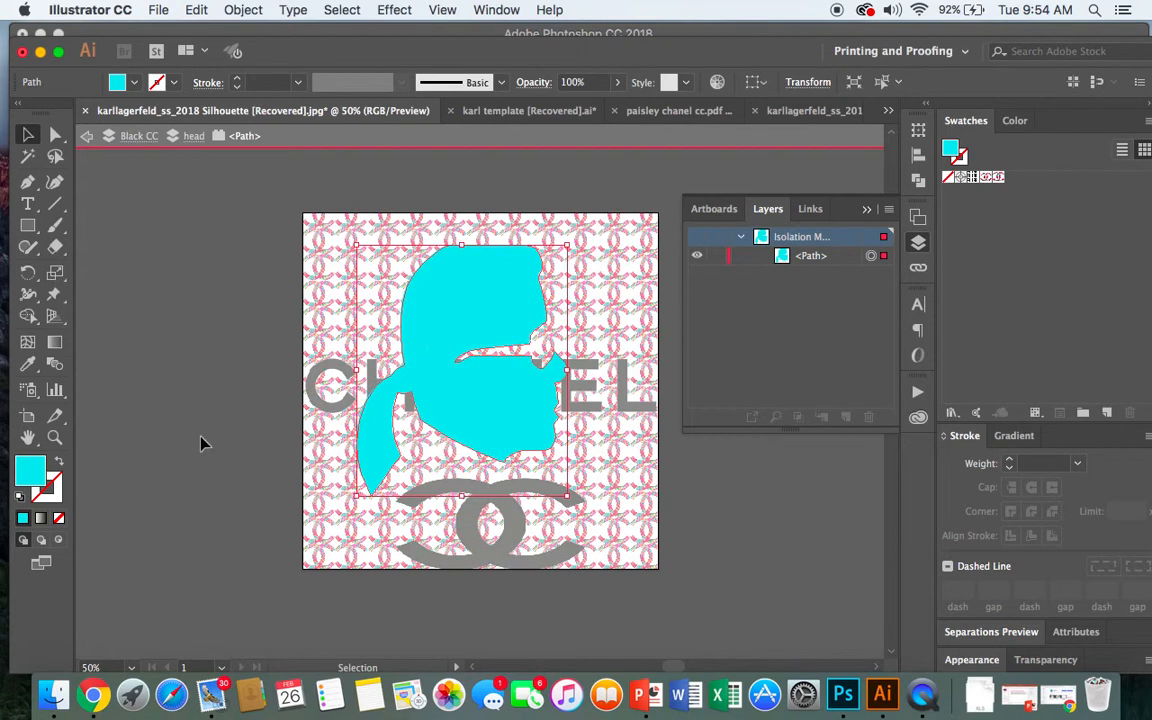
pyautogui.doubleClick(28, 474)
pyautogui.moveTo(556, 448); pyautogui.dragTo(331, 452)
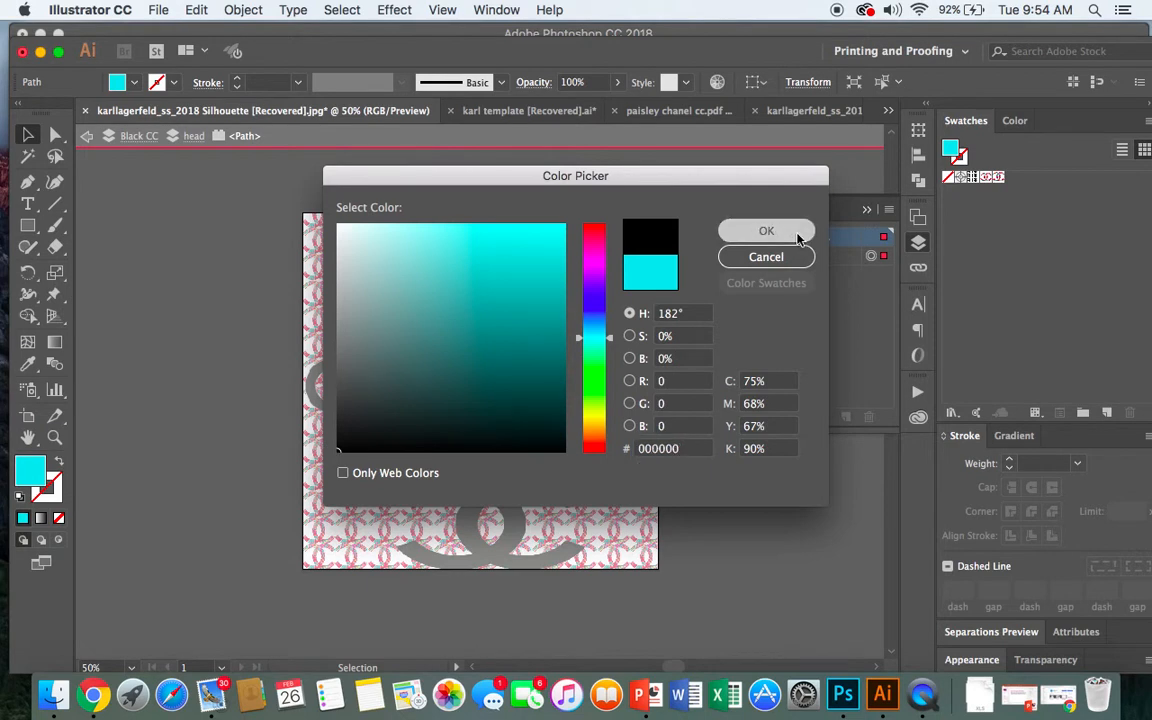
pyautogui.click(798, 231)
pyautogui.click(89, 138)
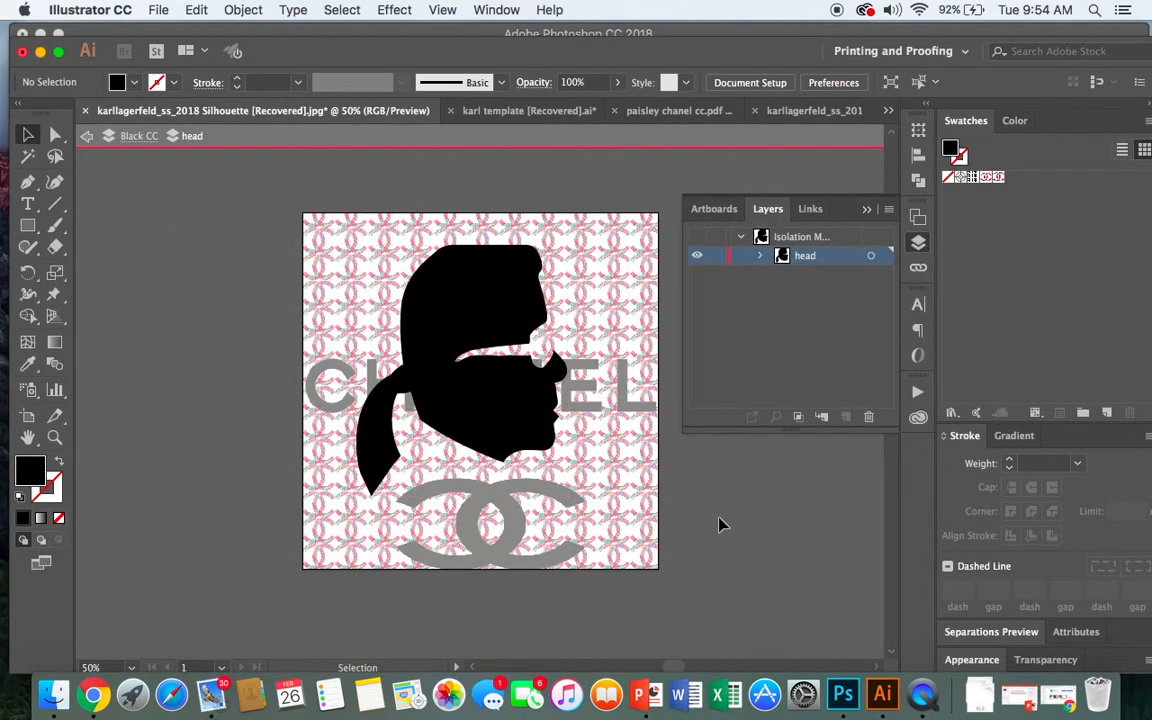
pyautogui.click(87, 140)
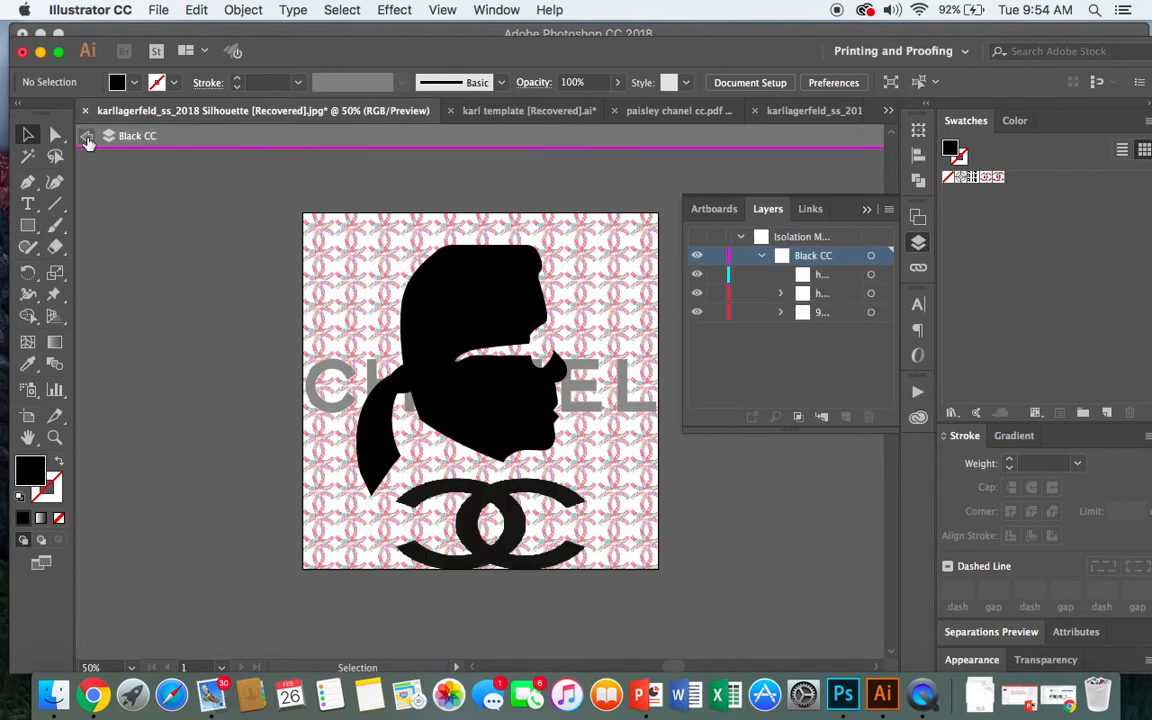
pyautogui.click(88, 137)
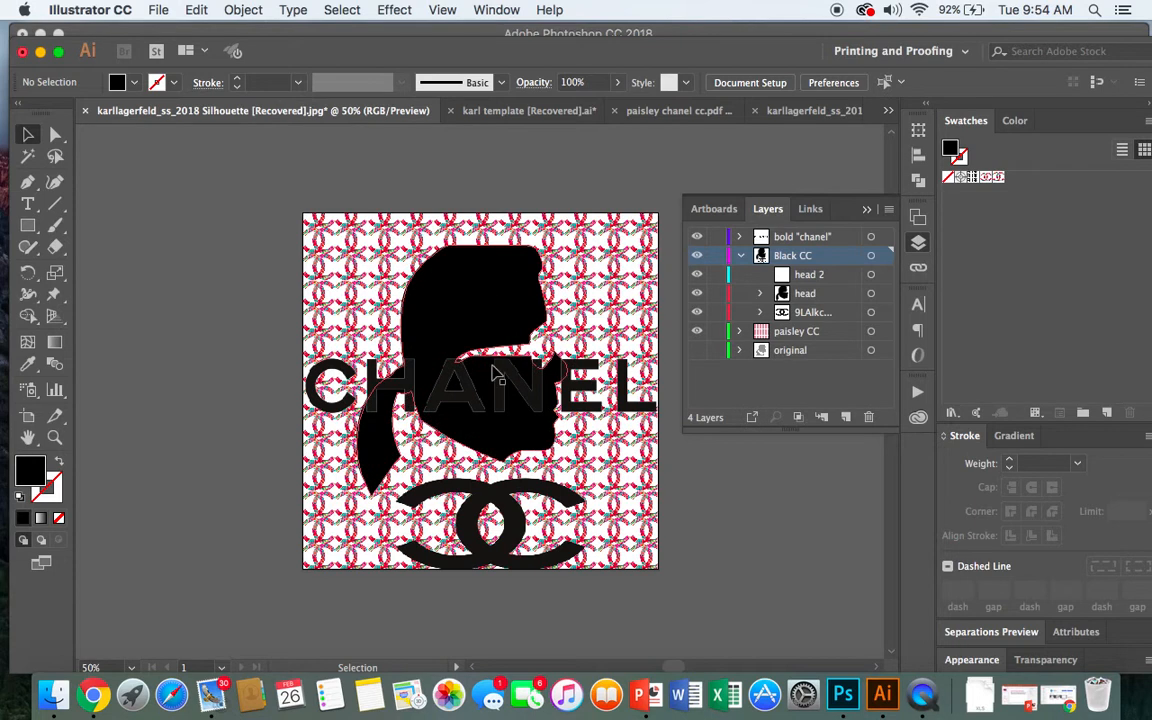
# Isolate the CHANEL lettering, set the fill color to 0bdddd and leave isolation mode
pyautogui.doubleClick(500, 388)
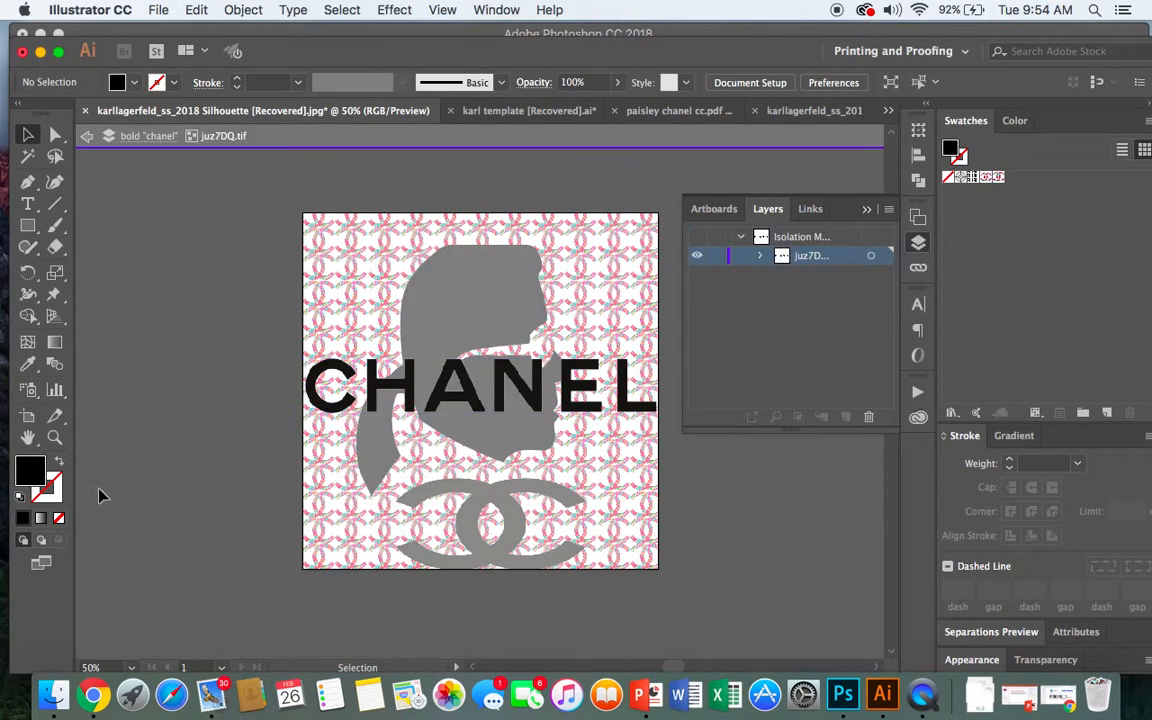
pyautogui.doubleClick(33, 470)
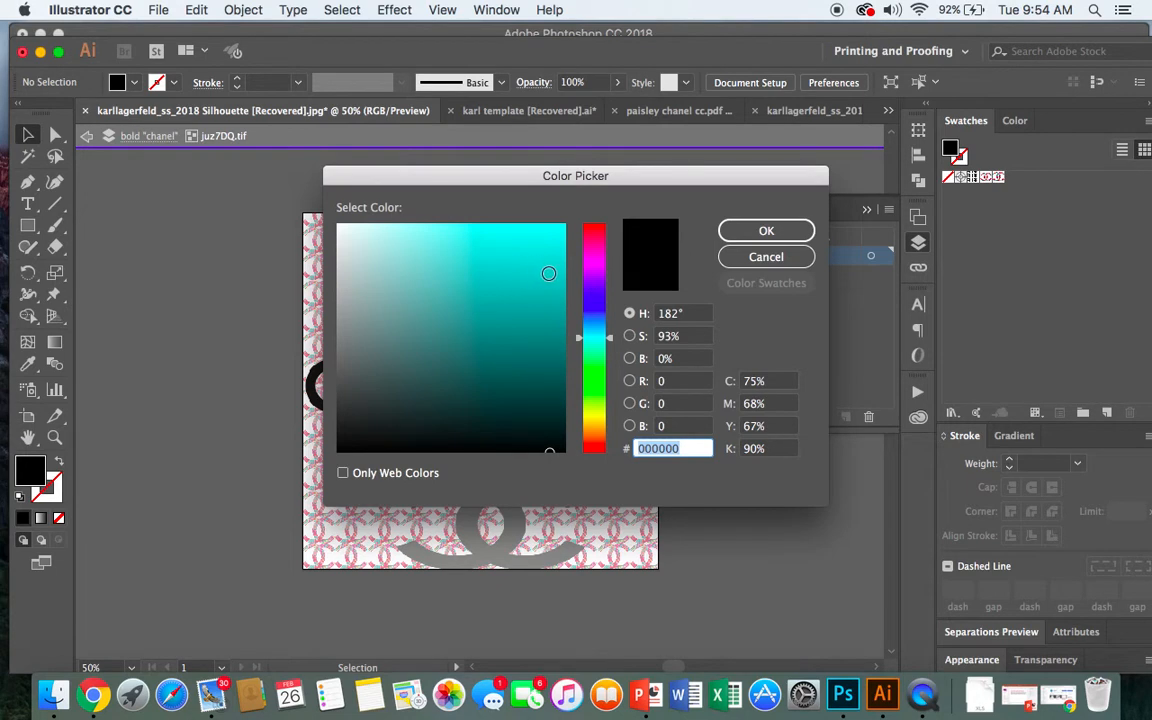
pyautogui.write('0bdddd')
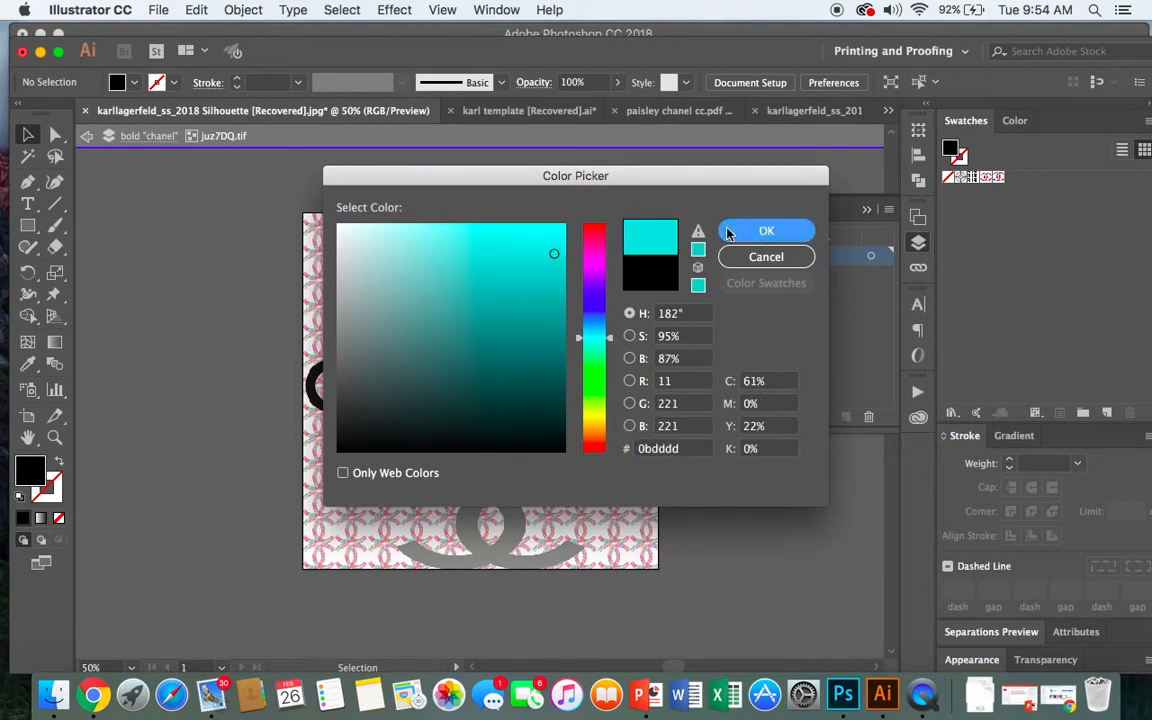
pyautogui.click(746, 232)
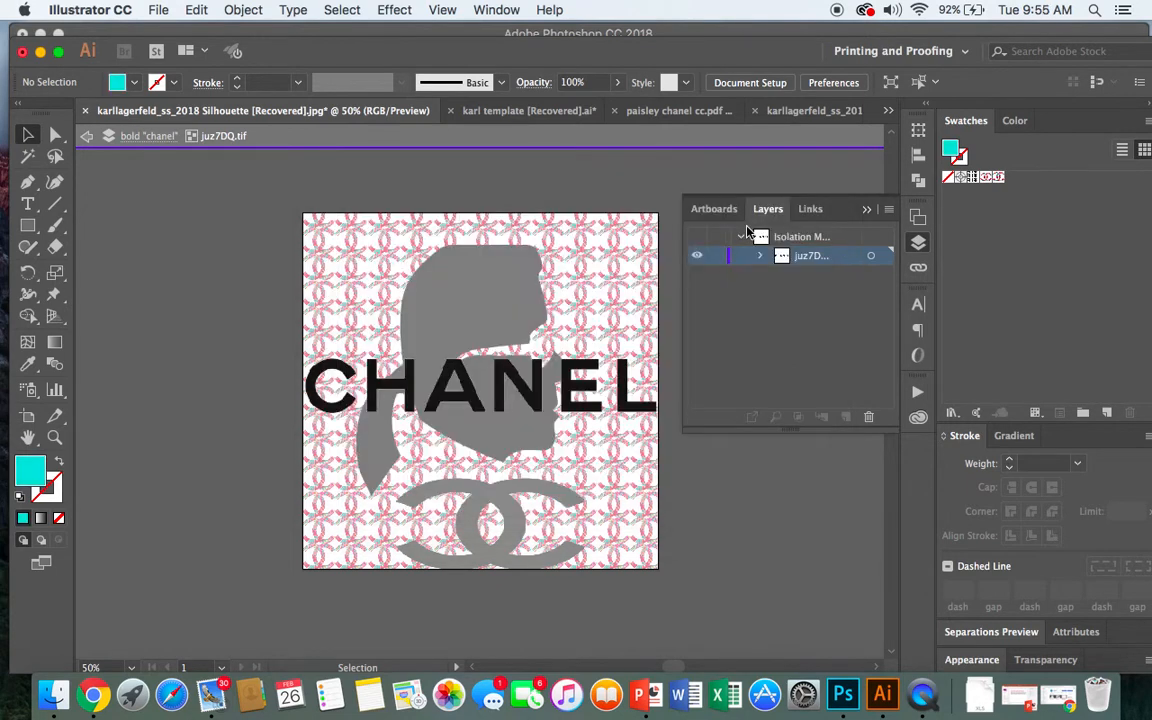
pyautogui.click(87, 140)
pyautogui.click(87, 141)
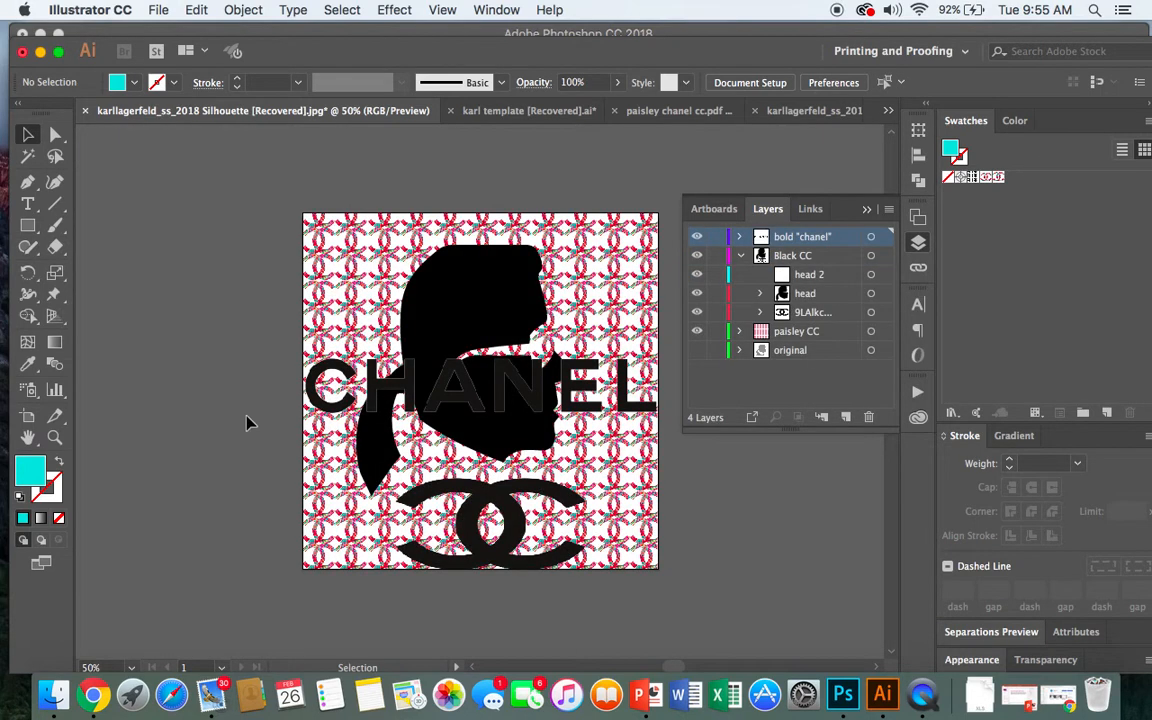
# Isolate the CHANEL lettering image, try to apply the cyan fill to it and leave isolation mode
pyautogui.doubleClick(405, 393)
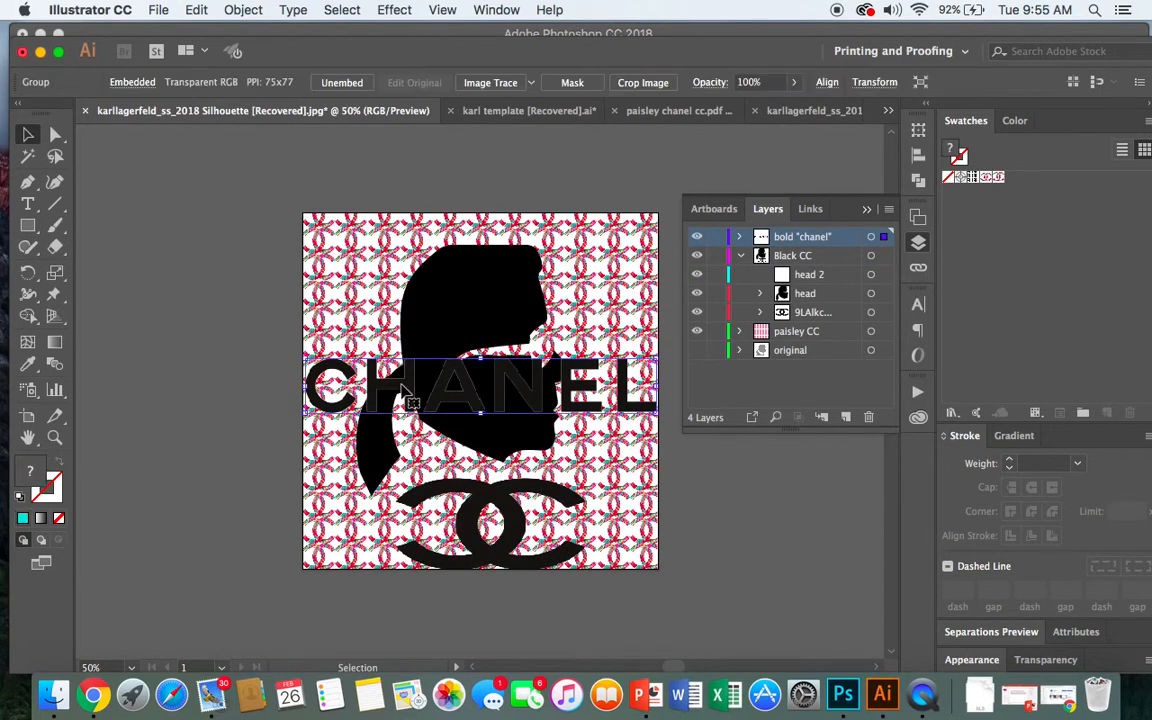
pyautogui.doubleClick(405, 393)
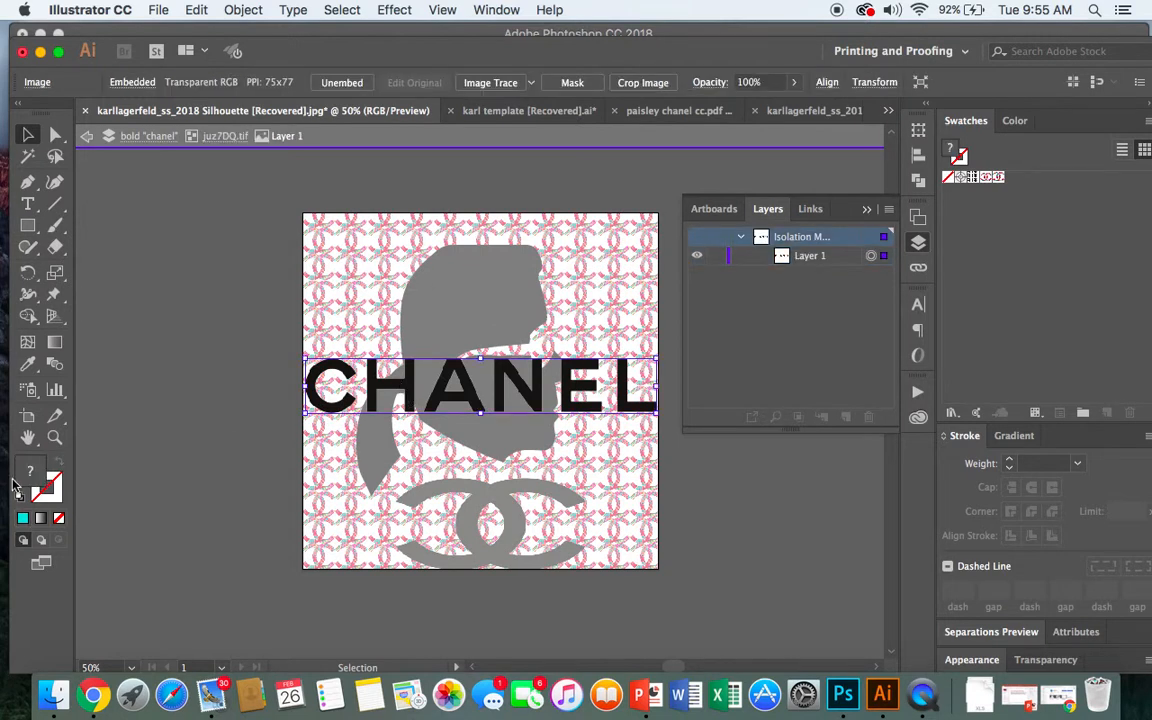
pyautogui.click(42, 483)
pyautogui.click(88, 137)
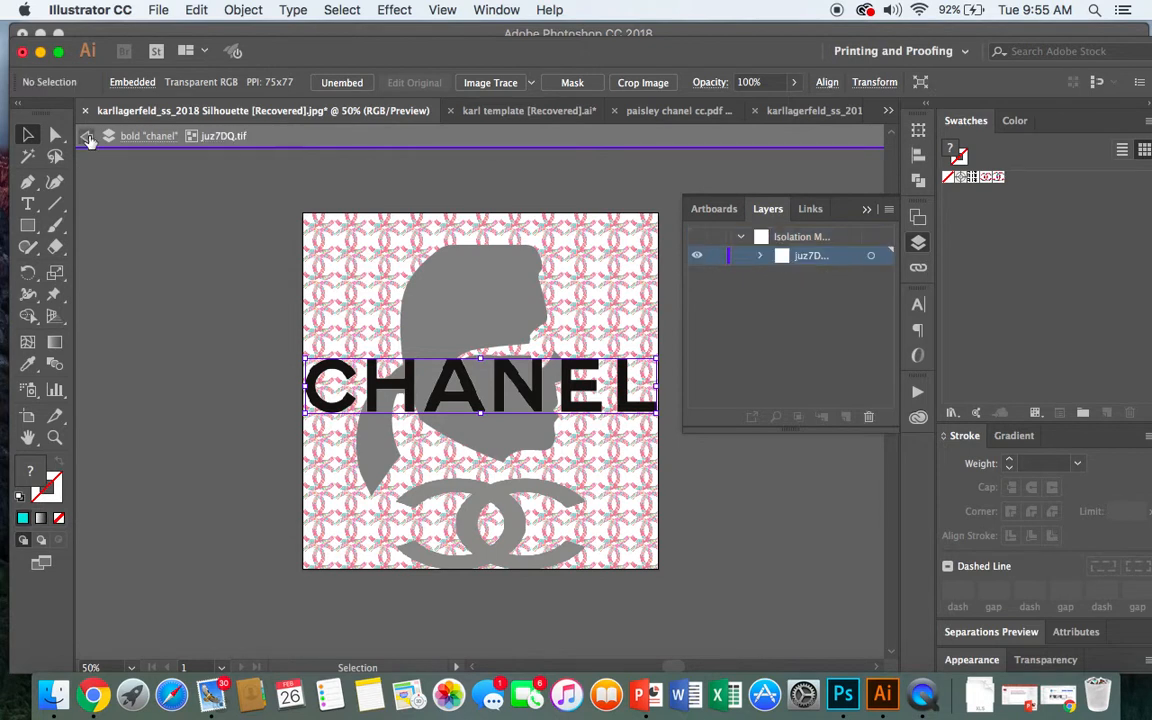
pyautogui.click(120, 82)
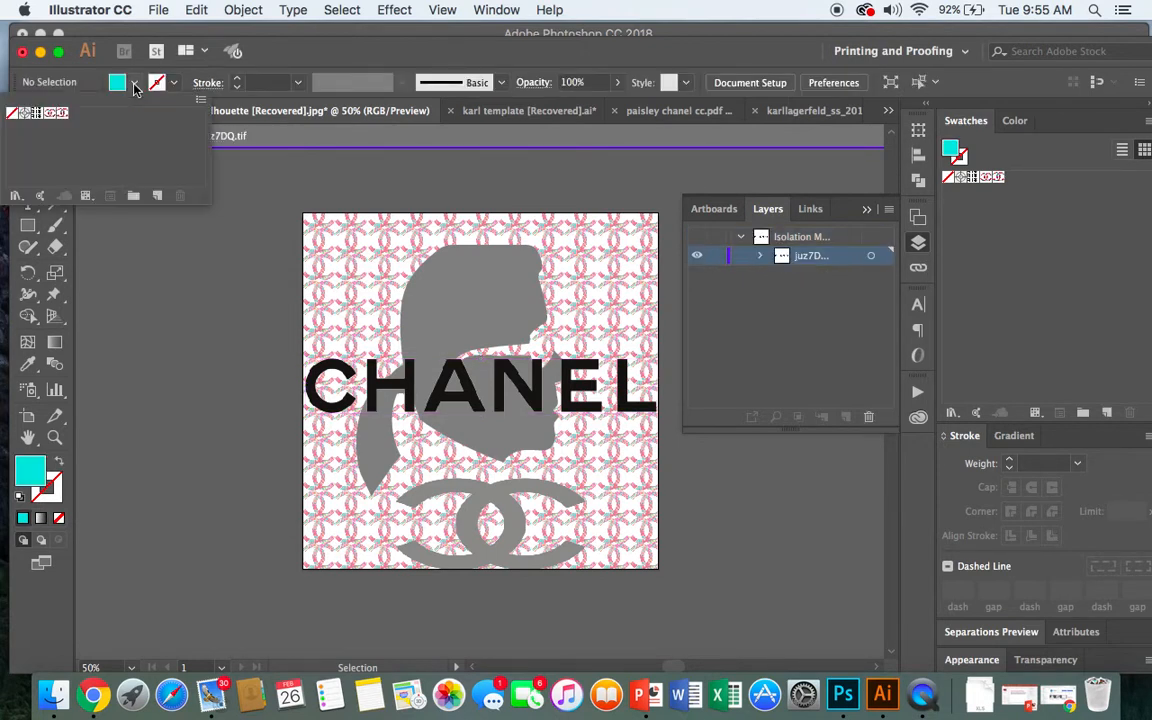
pyautogui.click(119, 88)
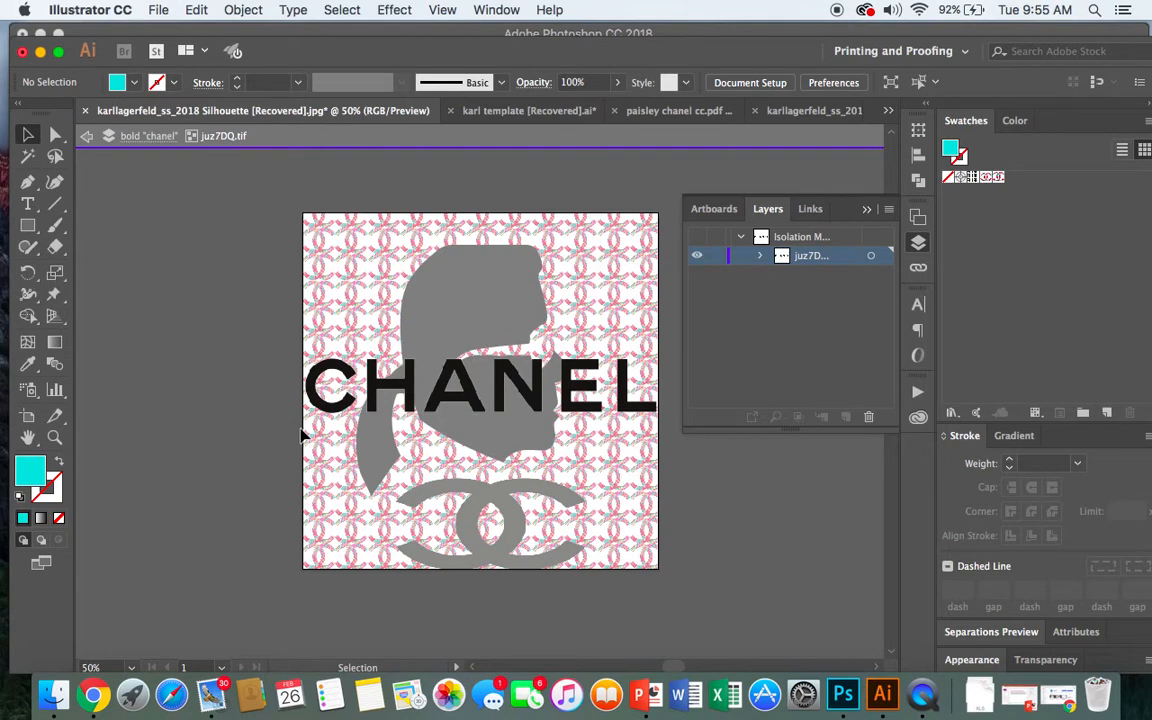
pyautogui.click(336, 365)
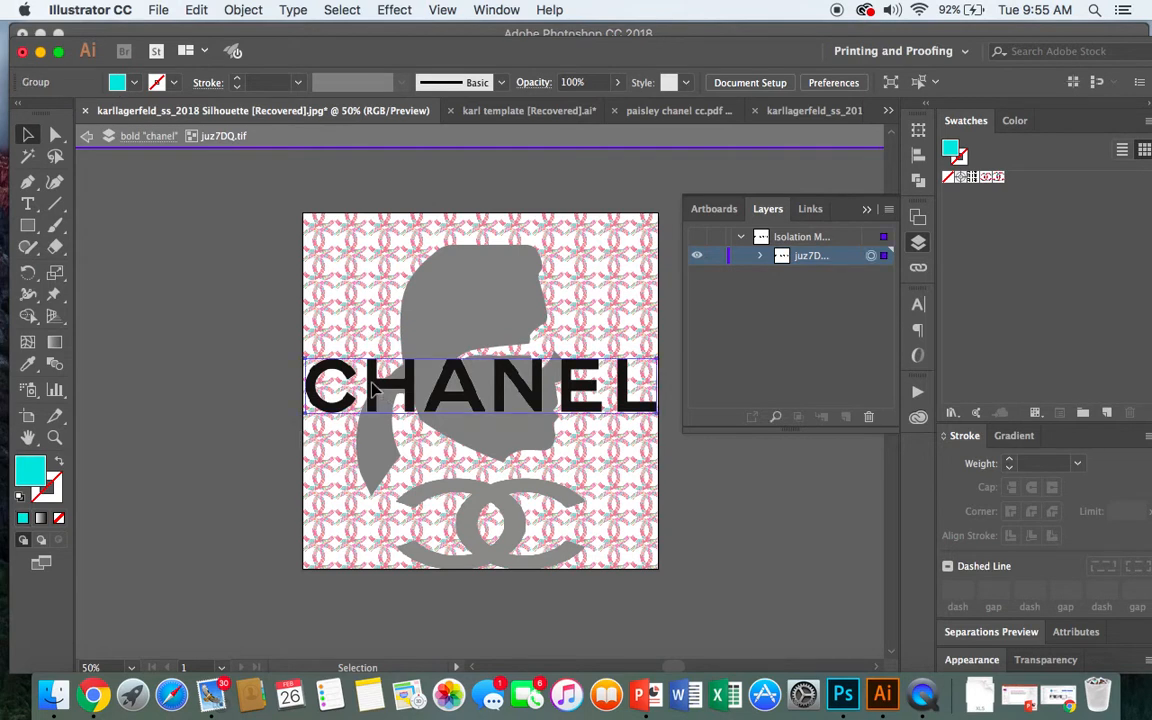
pyautogui.click(203, 459)
pyautogui.click(86, 137)
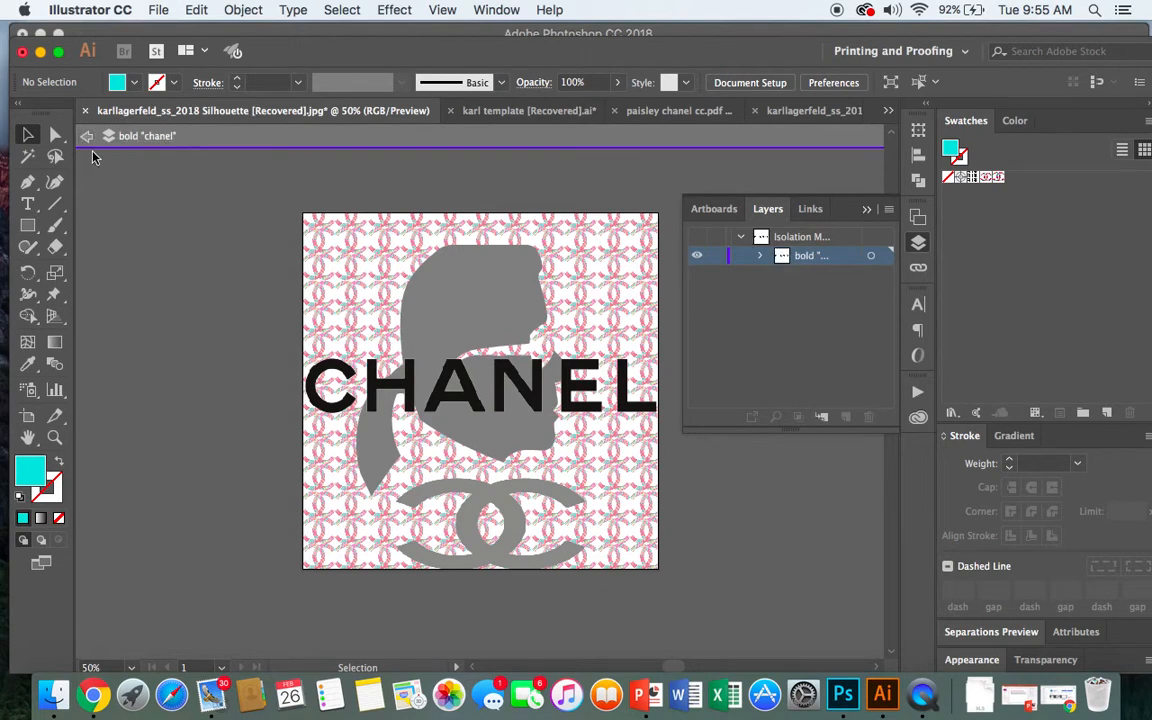
pyautogui.click(86, 137)
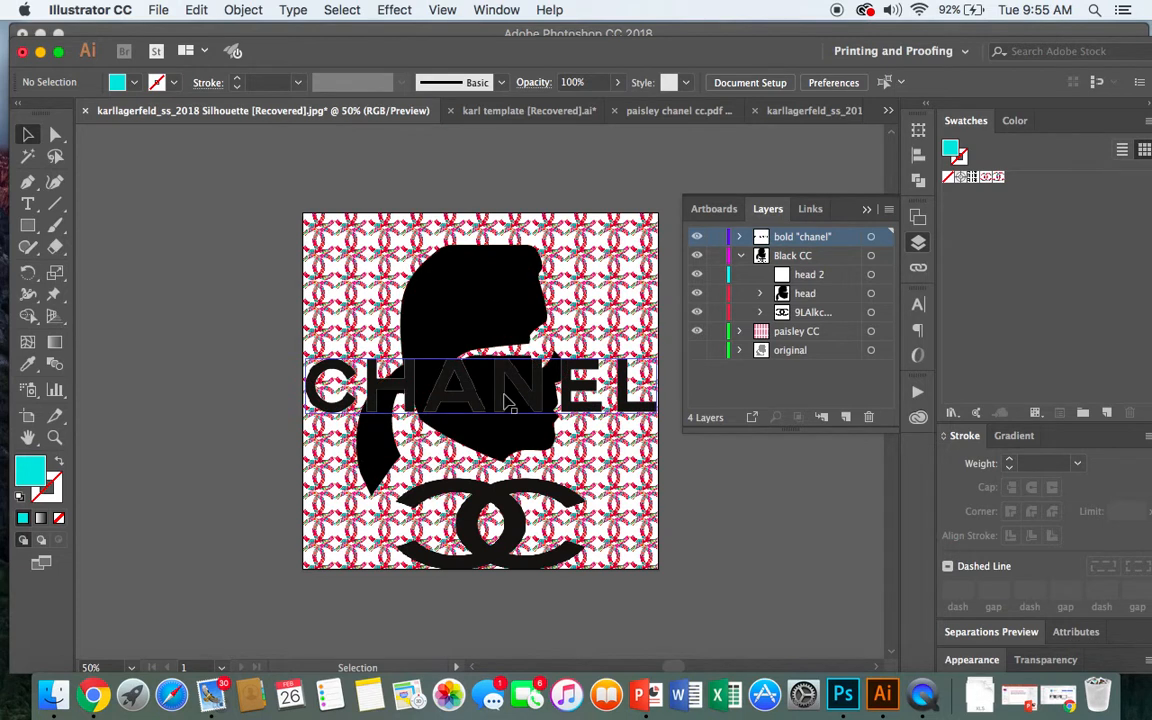
# Isolate the head path, fill it with cyan 0ce9ef and leave isolation mode
pyautogui.doubleClick(465, 309)
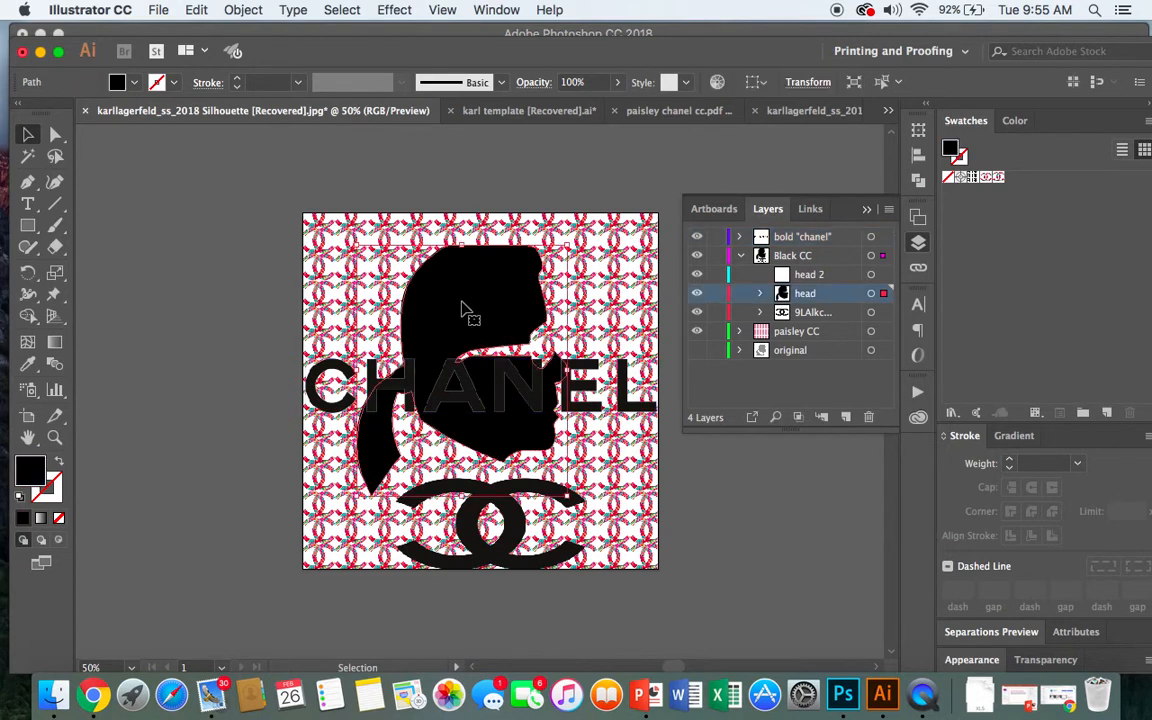
pyautogui.doubleClick(28, 467)
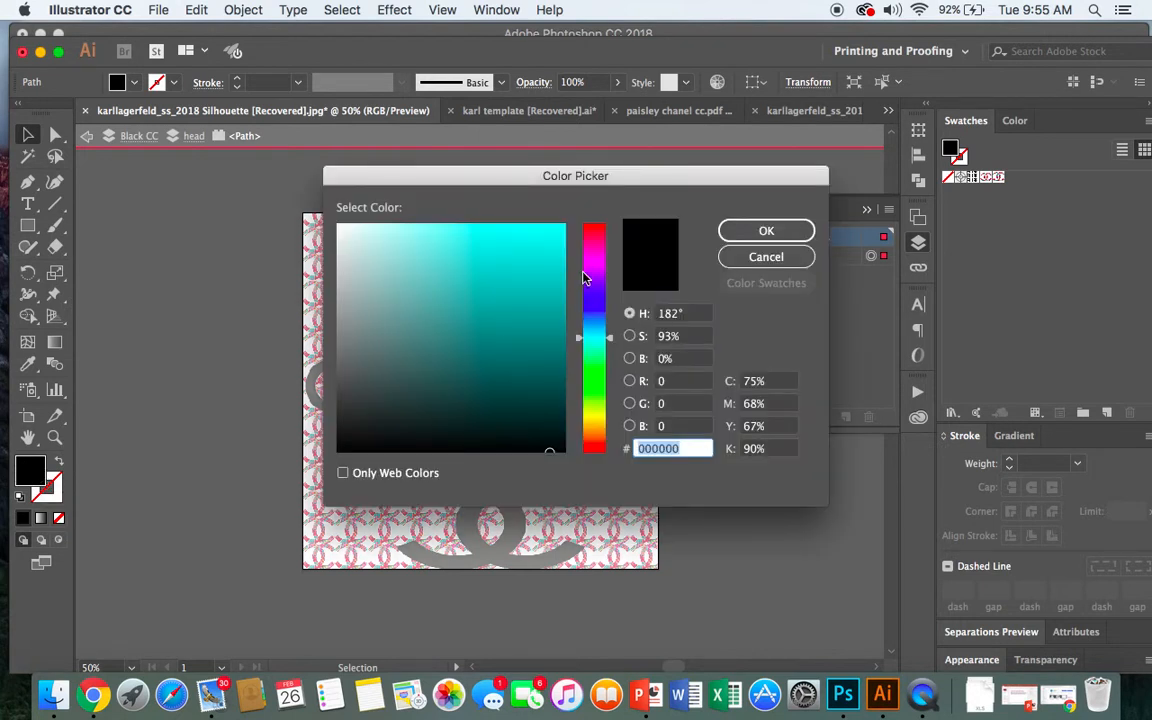
pyautogui.click(591, 274)
pyautogui.click(560, 252)
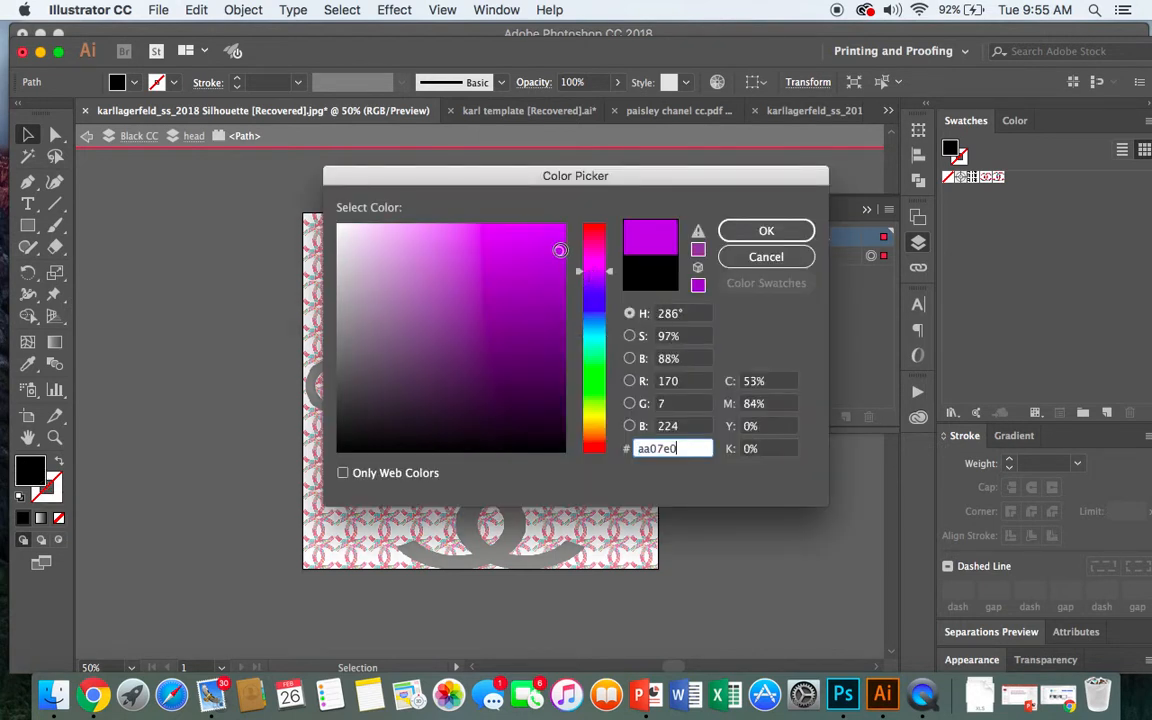
pyautogui.click(548, 301)
pyautogui.moveTo(593, 311)
pyautogui.mouseDown()
pyautogui.moveTo(591, 341)
pyautogui.moveTo(553, 329)
pyautogui.moveTo(554, 237)
pyautogui.mouseUp()
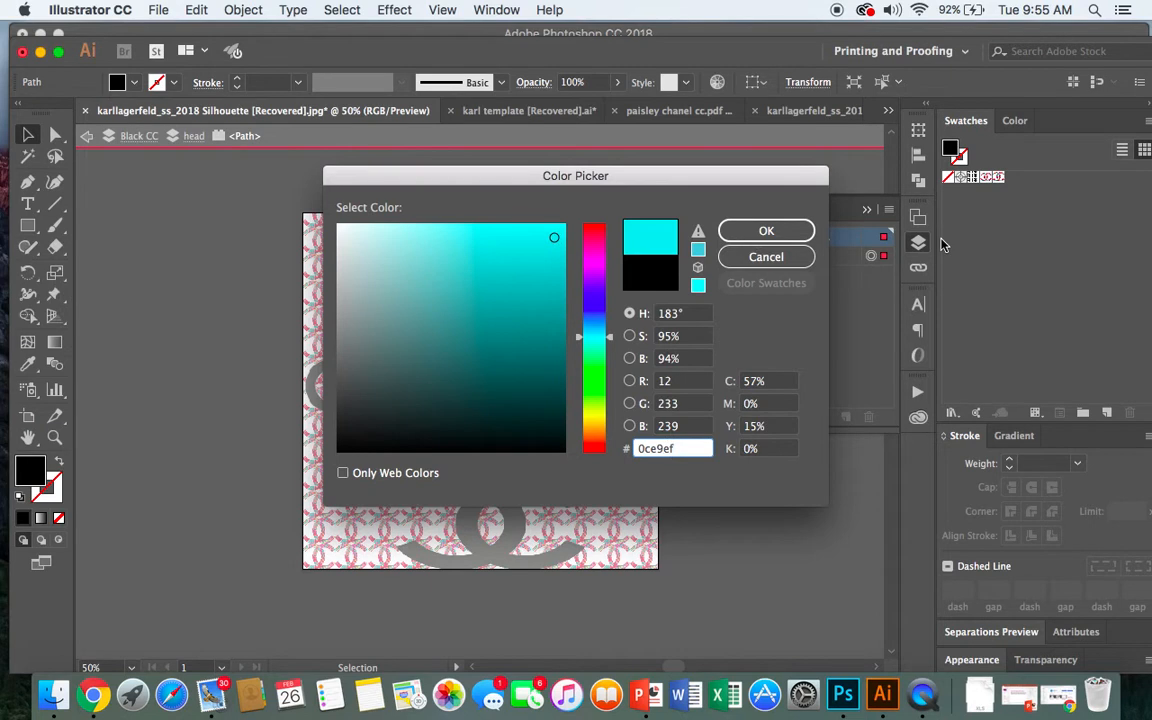
pyautogui.click(766, 233)
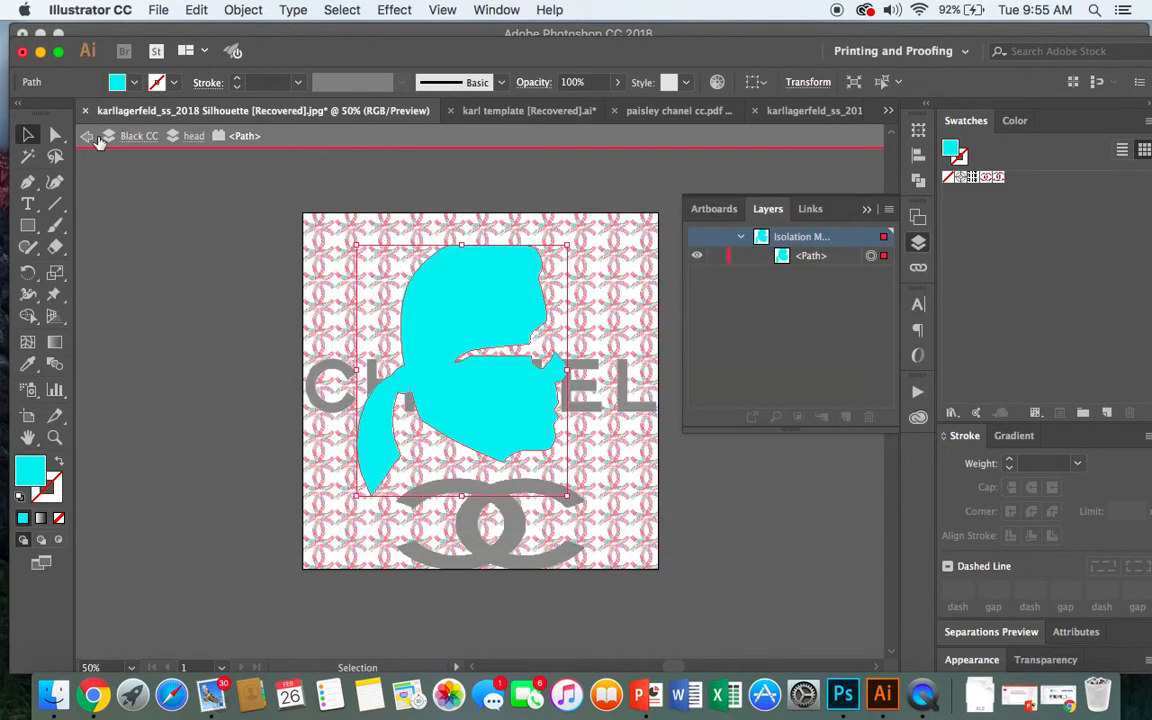
pyautogui.click(88, 138)
pyautogui.click(88, 138)
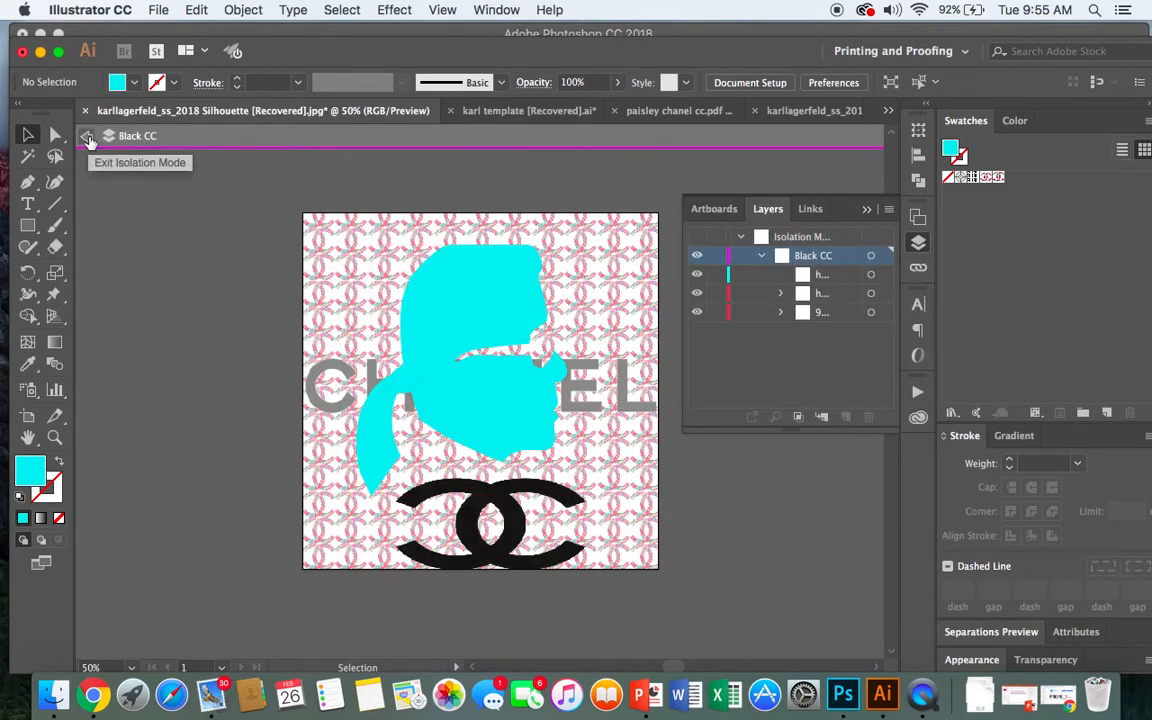
pyautogui.click(88, 138)
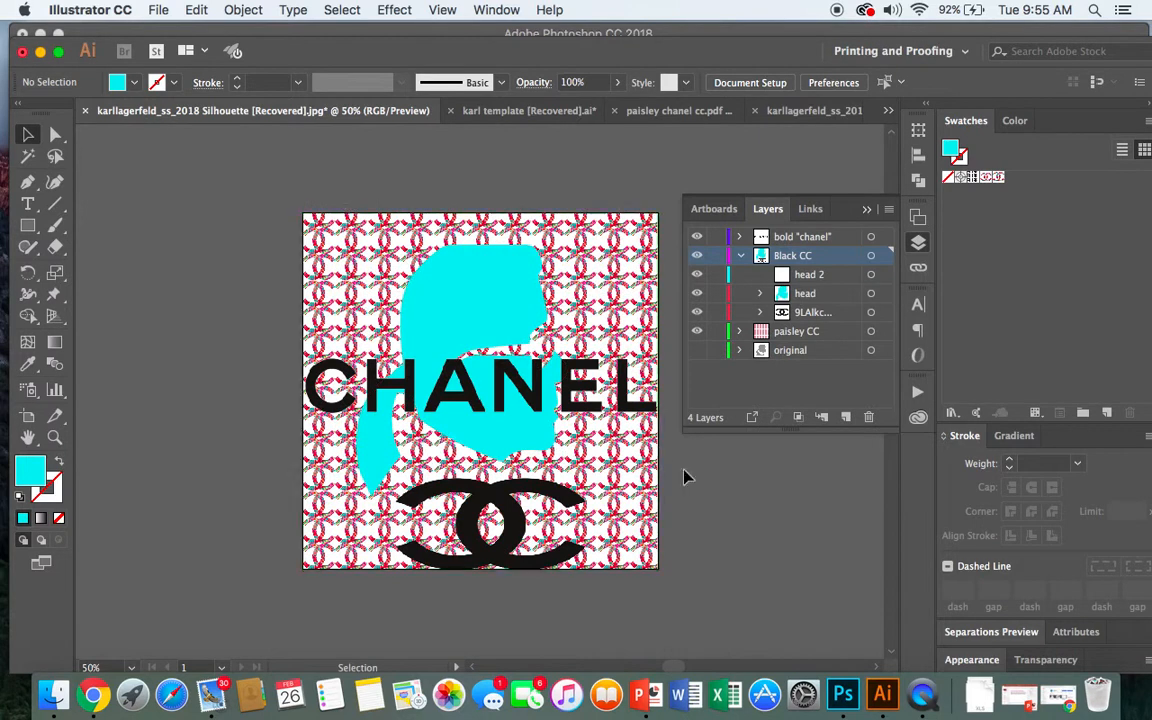
# Nudge the cyan head slightly to the right and move the CHANEL lettering up to the artboard's upper edge
pyautogui.moveTo(470, 308); pyautogui.dragTo(485, 307)
pyautogui.click(612, 268)
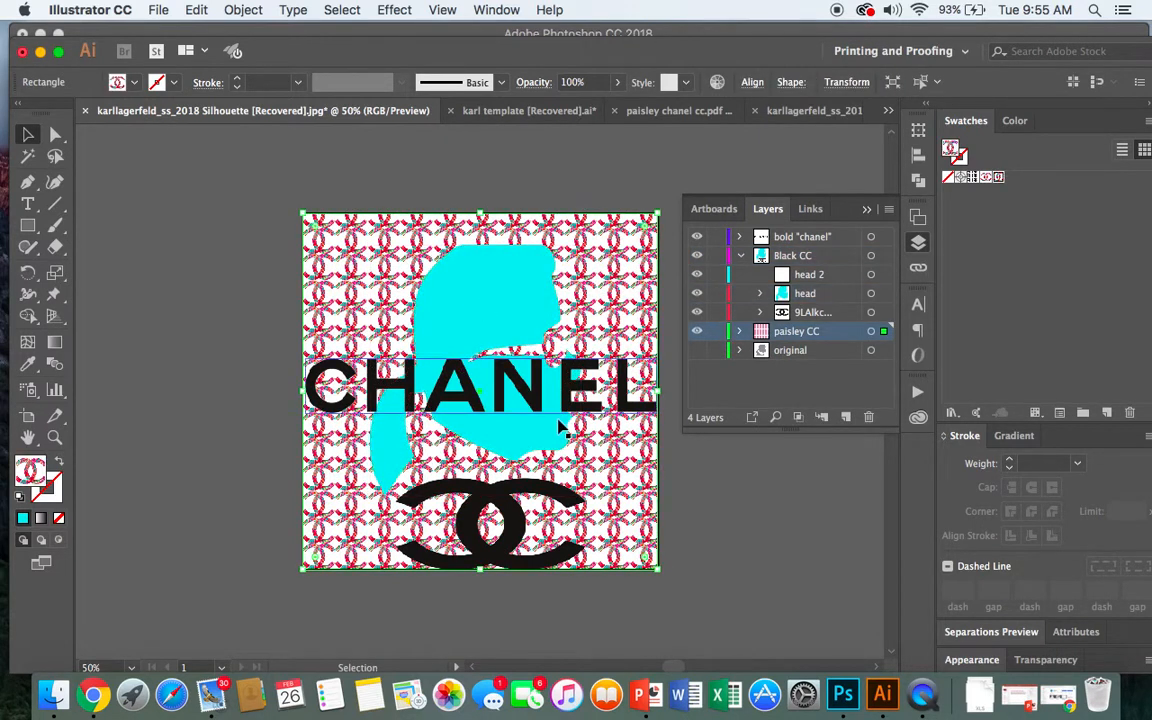
pyautogui.moveTo(575, 395)
pyautogui.mouseDown()
pyautogui.moveTo(568, 450)
pyautogui.moveTo(564, 227)
pyautogui.moveTo(566, 243)
pyautogui.mouseUp()
pyautogui.click(674, 445)
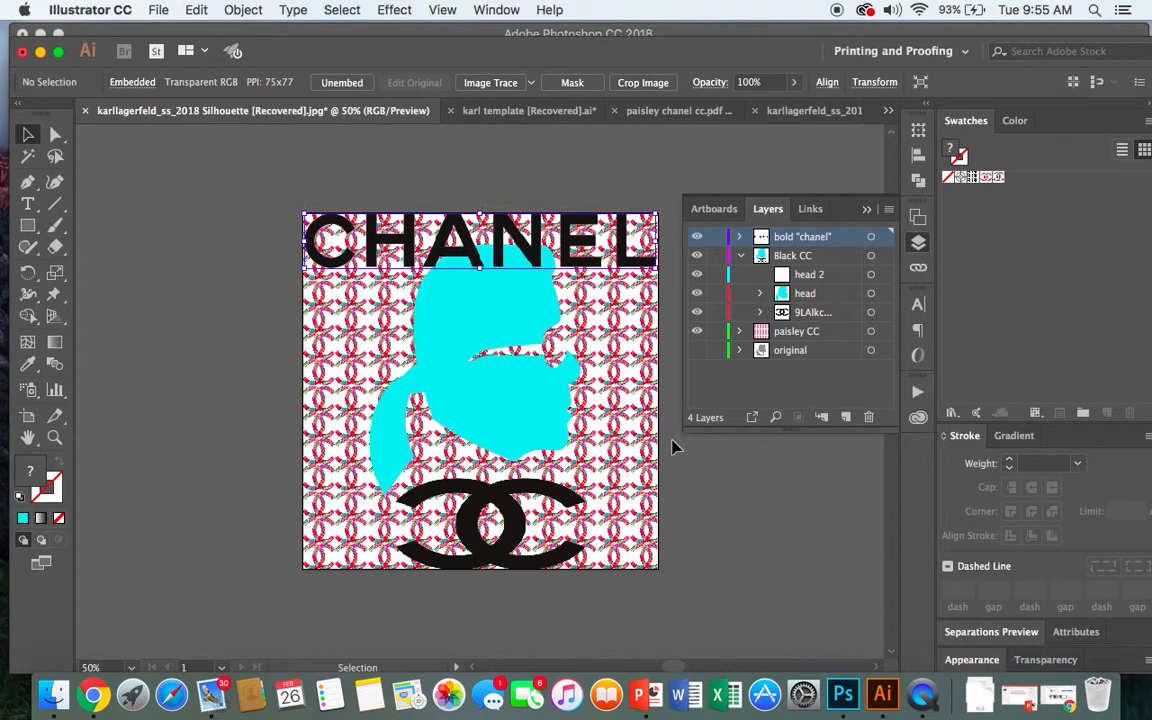
# Fit the cyan head between the lettering and the CC logo at about 6.17 by 6.72 in, and nudge the lettering slightly down
pyautogui.moveTo(517, 316); pyautogui.dragTo(512, 336)
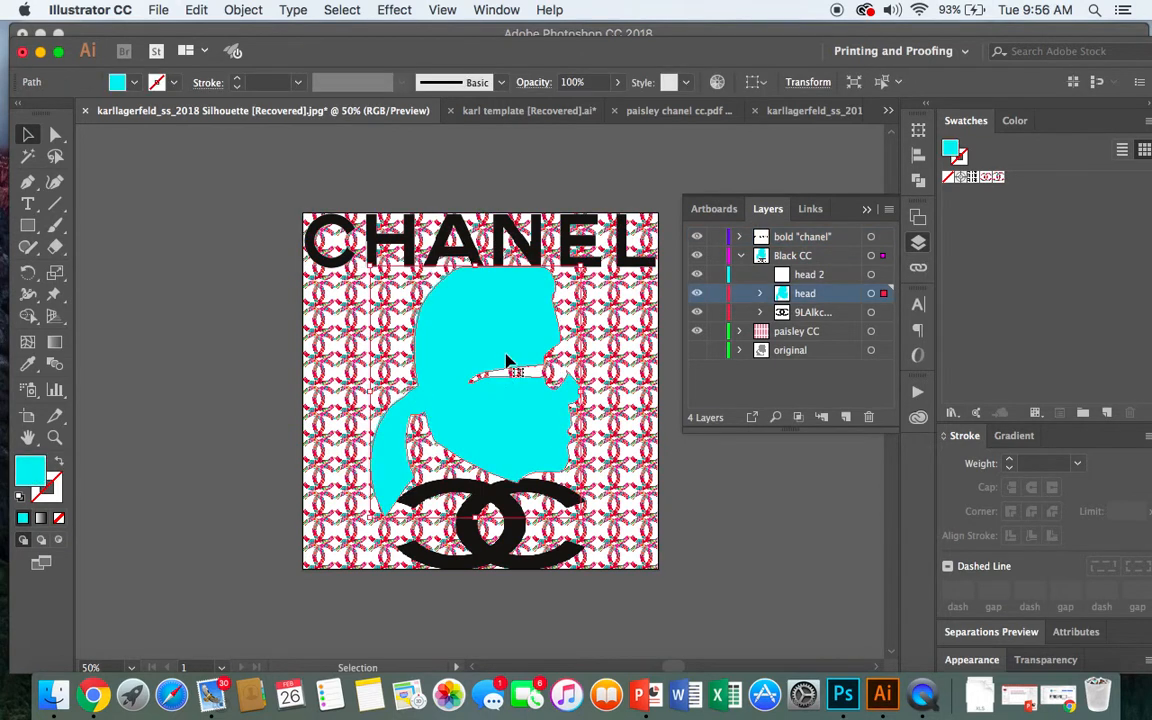
pyautogui.click(665, 450)
pyautogui.click(483, 277)
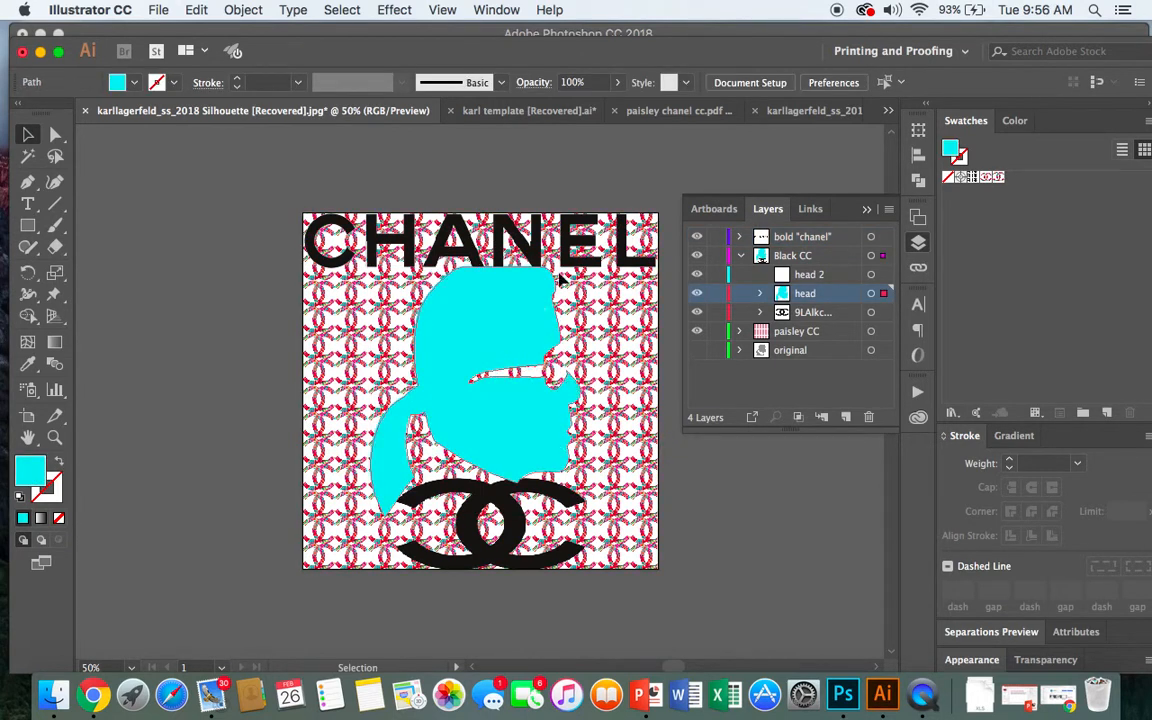
pyautogui.moveTo(568, 287)
pyautogui.mouseDown()
pyautogui.moveTo(552, 240)
pyautogui.moveTo(566, 284)
pyautogui.mouseUp()
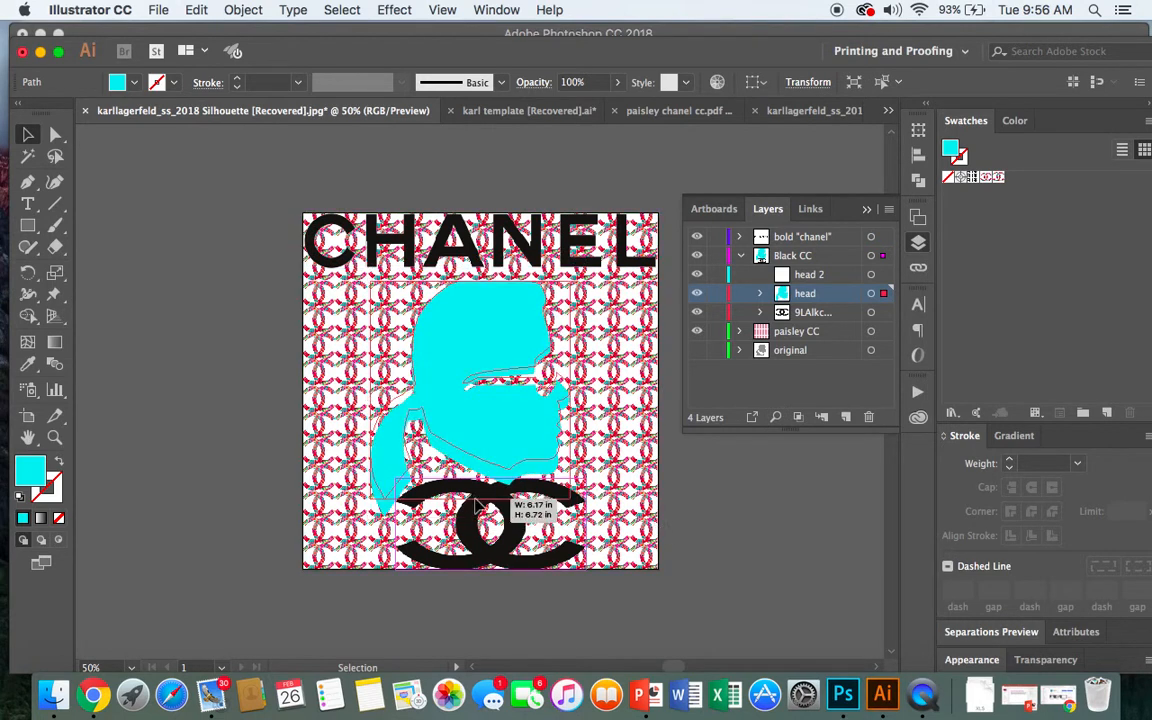
pyautogui.click(655, 452)
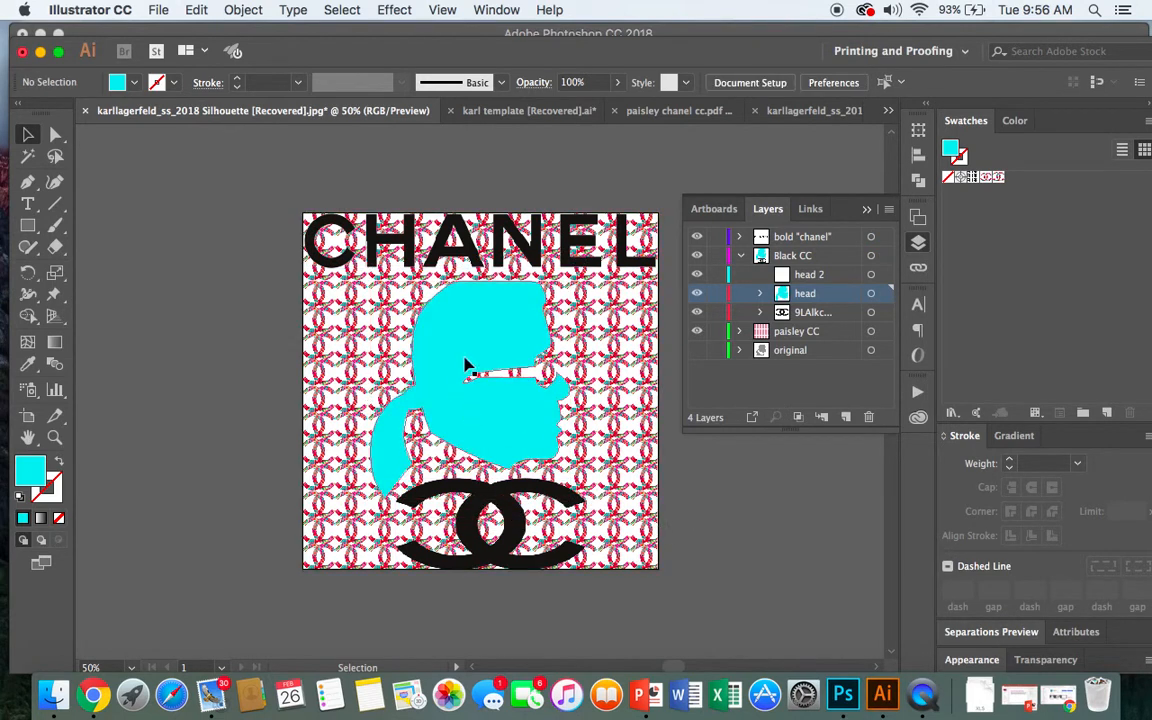
pyautogui.moveTo(537, 261); pyautogui.dragTo(539, 268)
# Hide the lettering, head and CC logo layers and reduce the paisley CC pattern's opacity to 66%
pyautogui.click(617, 377)
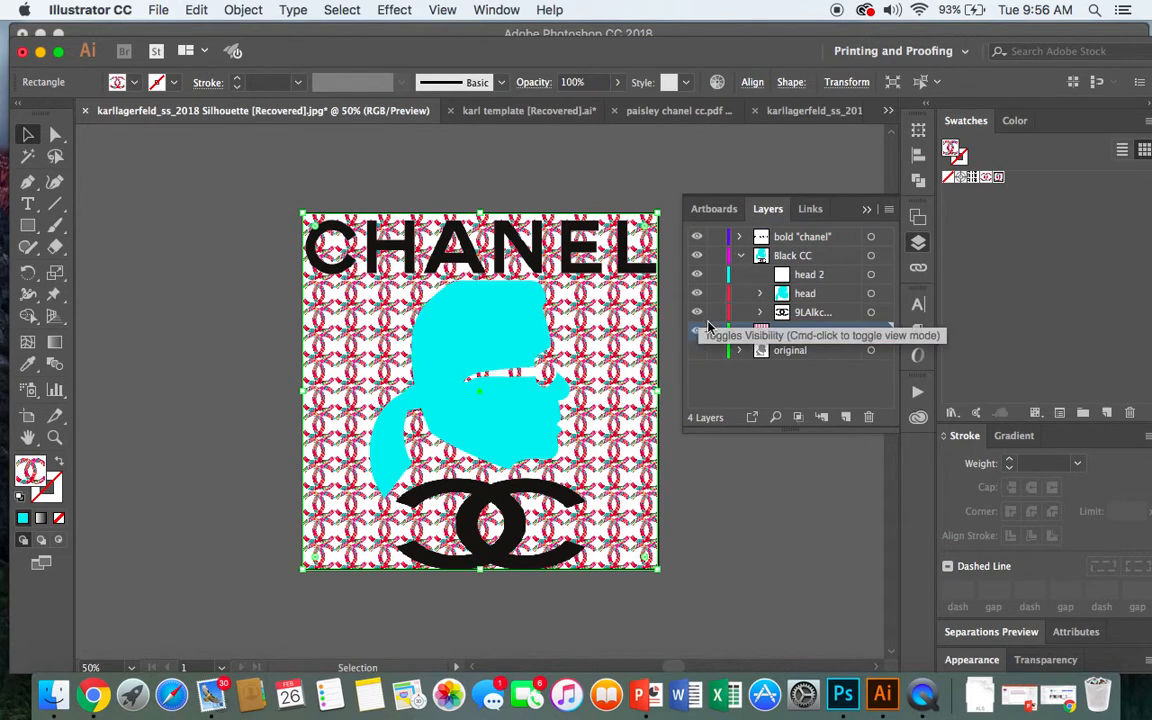
pyautogui.moveTo(697, 316); pyautogui.dragTo(697, 279)
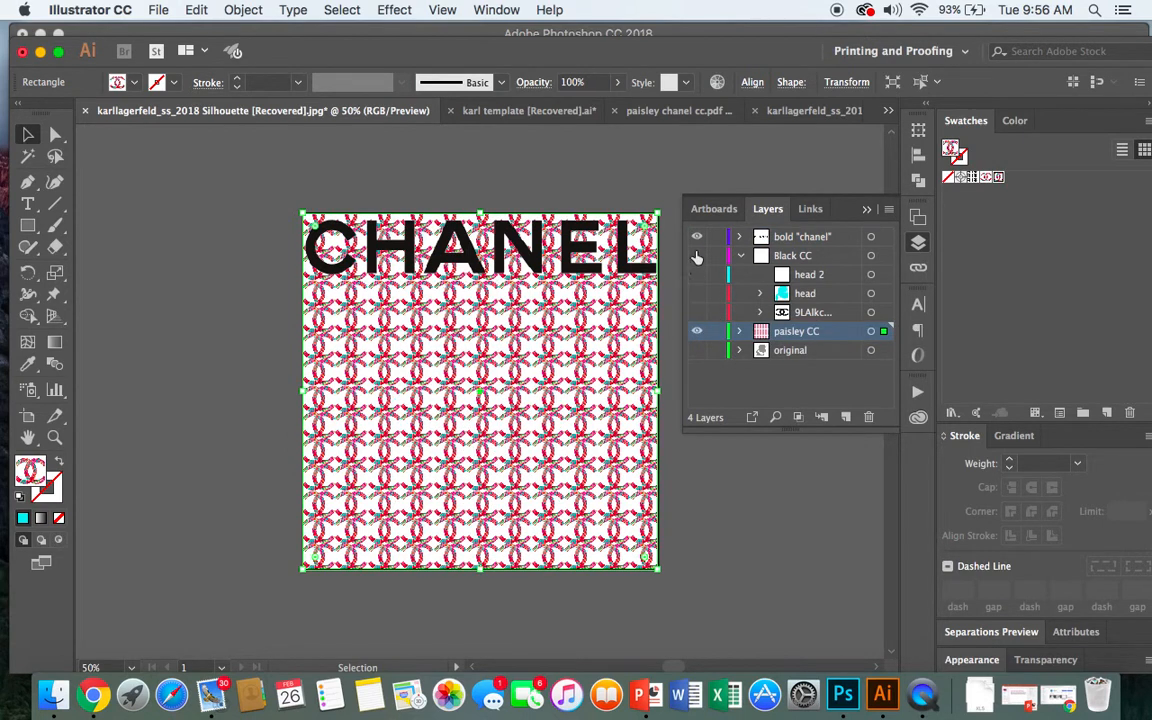
pyautogui.click(697, 238)
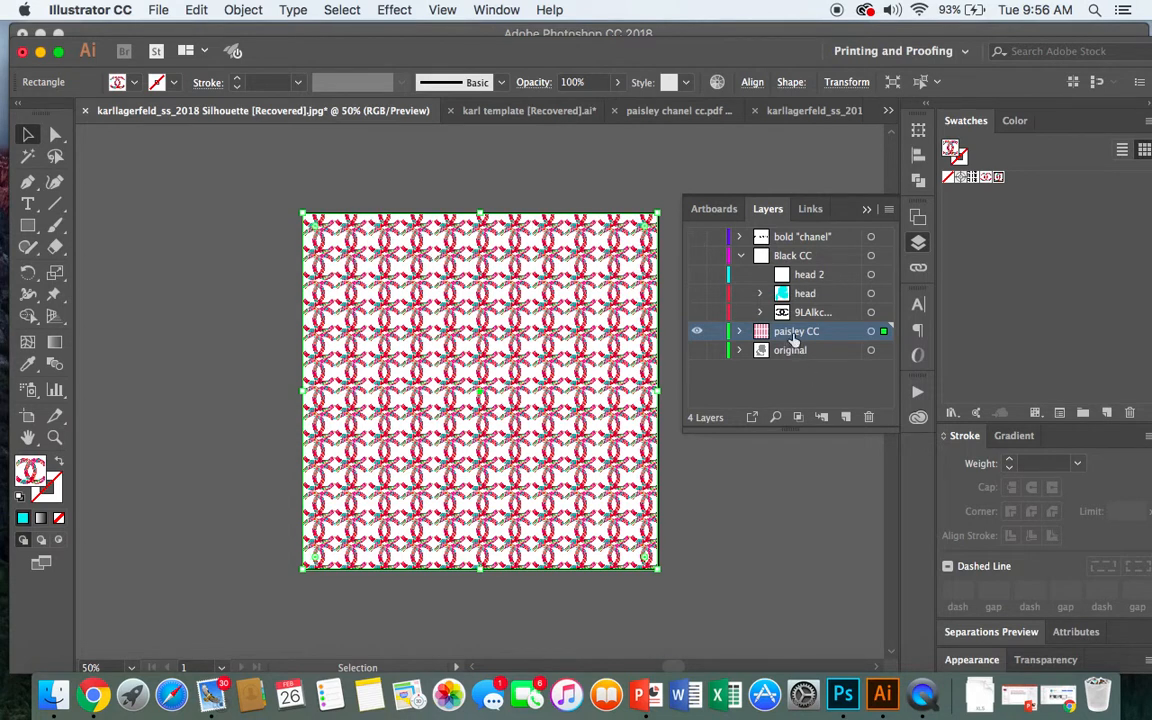
pyautogui.click(618, 82)
pyautogui.moveTo(614, 110); pyautogui.dragTo(601, 108)
pyautogui.moveTo(594, 108); pyautogui.dragTo(591, 109)
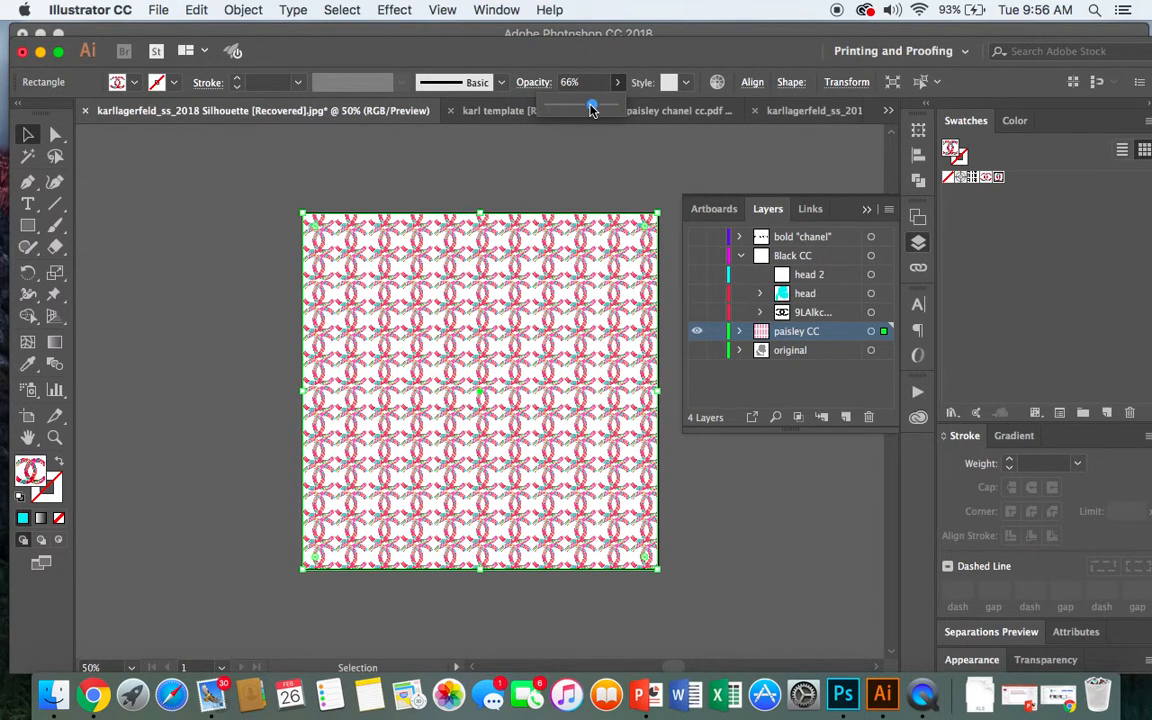
pyautogui.click(613, 191)
pyautogui.click(613, 191)
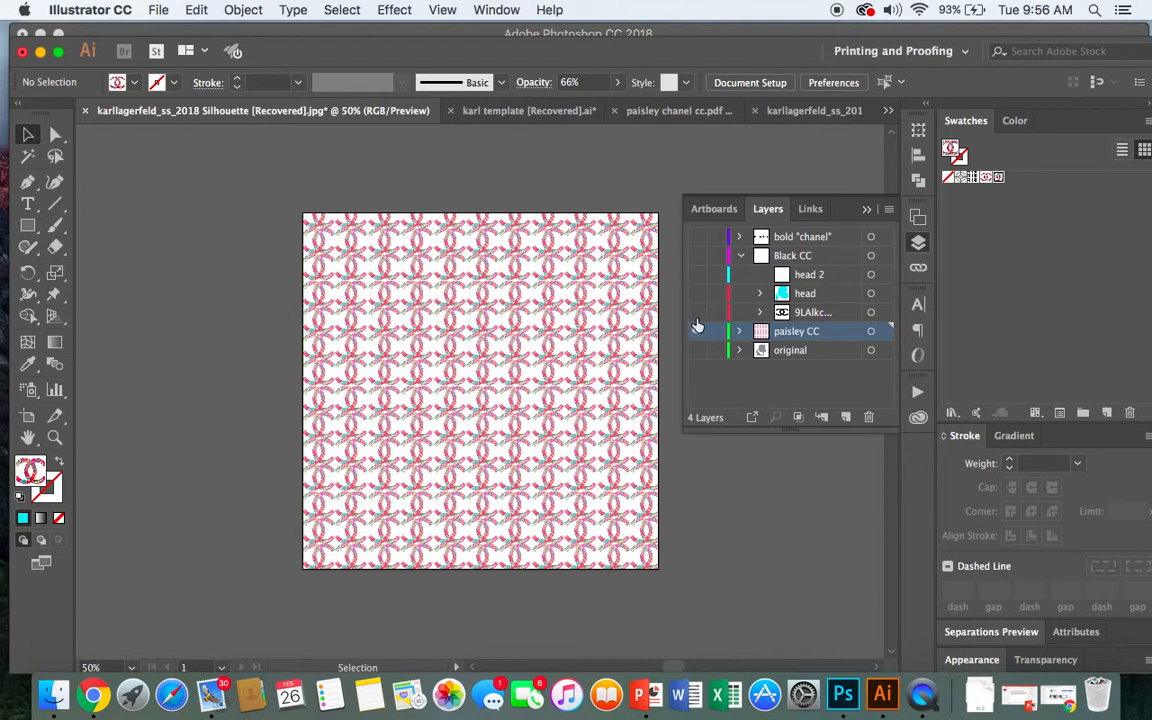
# Make the lettering, head and CC logo layers visible again over the faded pattern and clear the selection
pyautogui.click(700, 300)
pyautogui.click(697, 290)
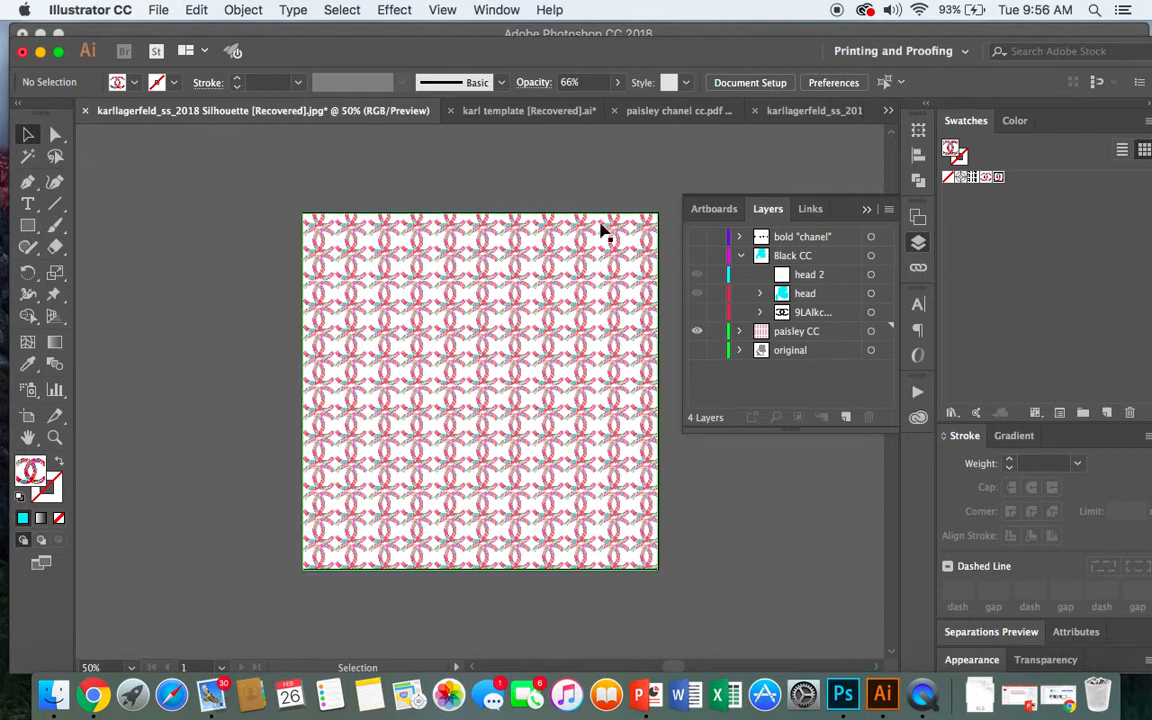
pyautogui.click(697, 236)
pyautogui.click(697, 256)
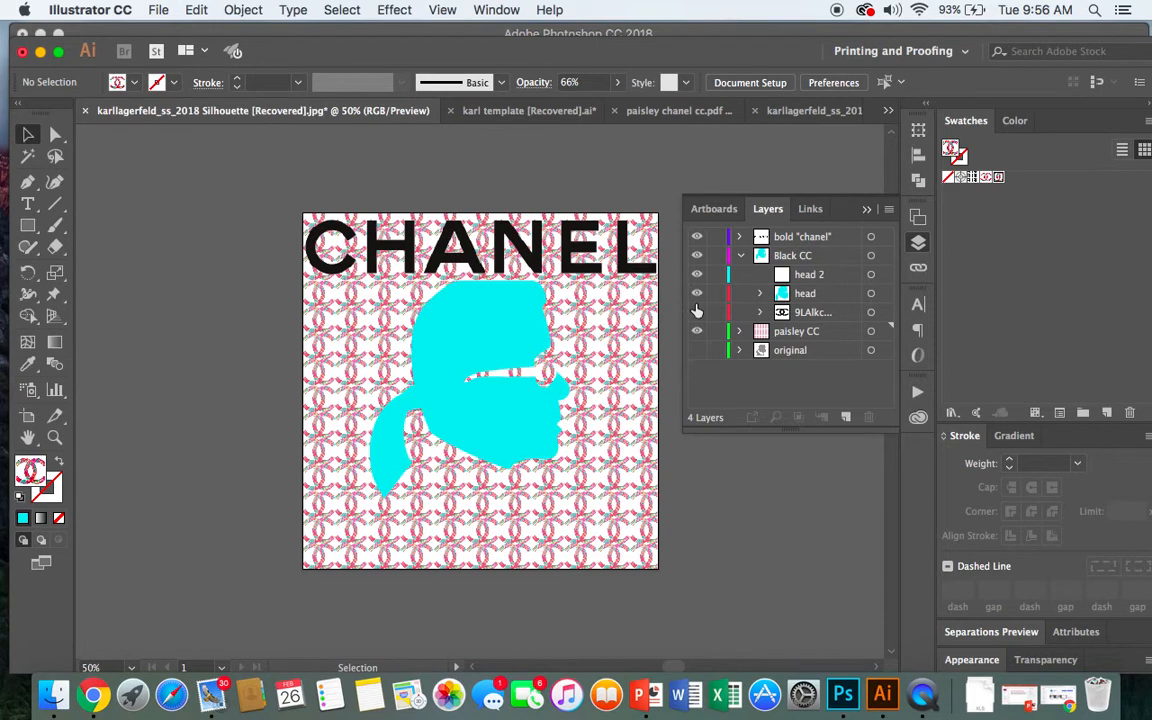
pyautogui.click(697, 312)
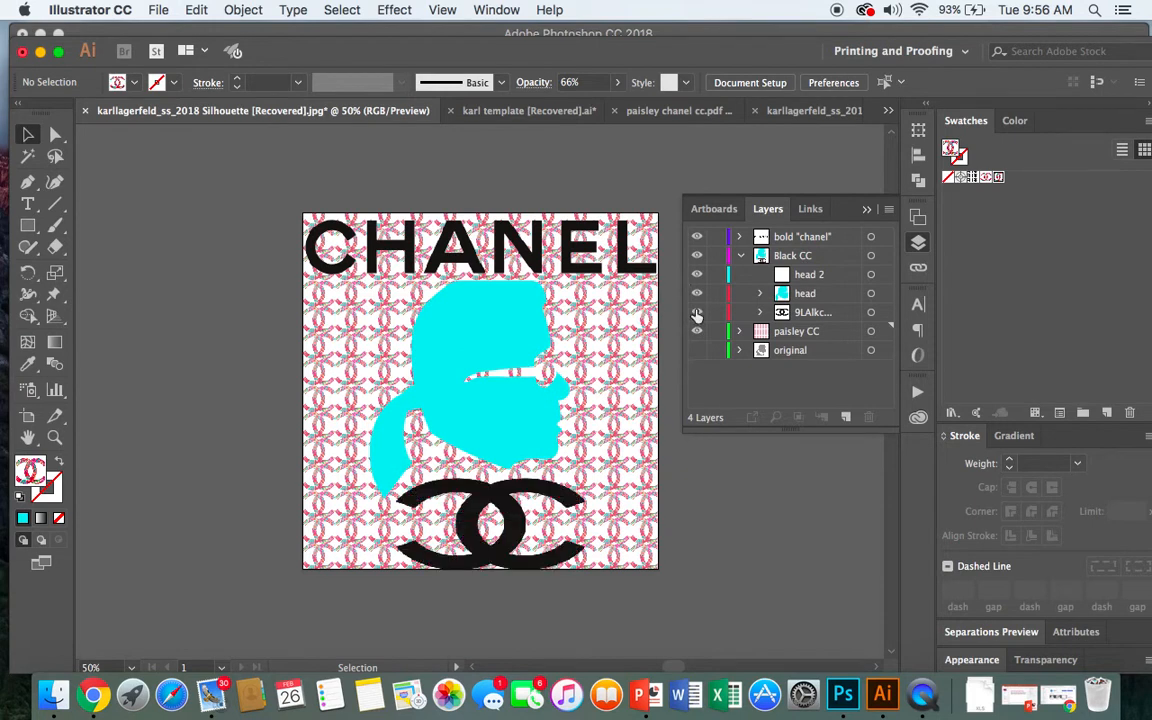
pyautogui.click(617, 383)
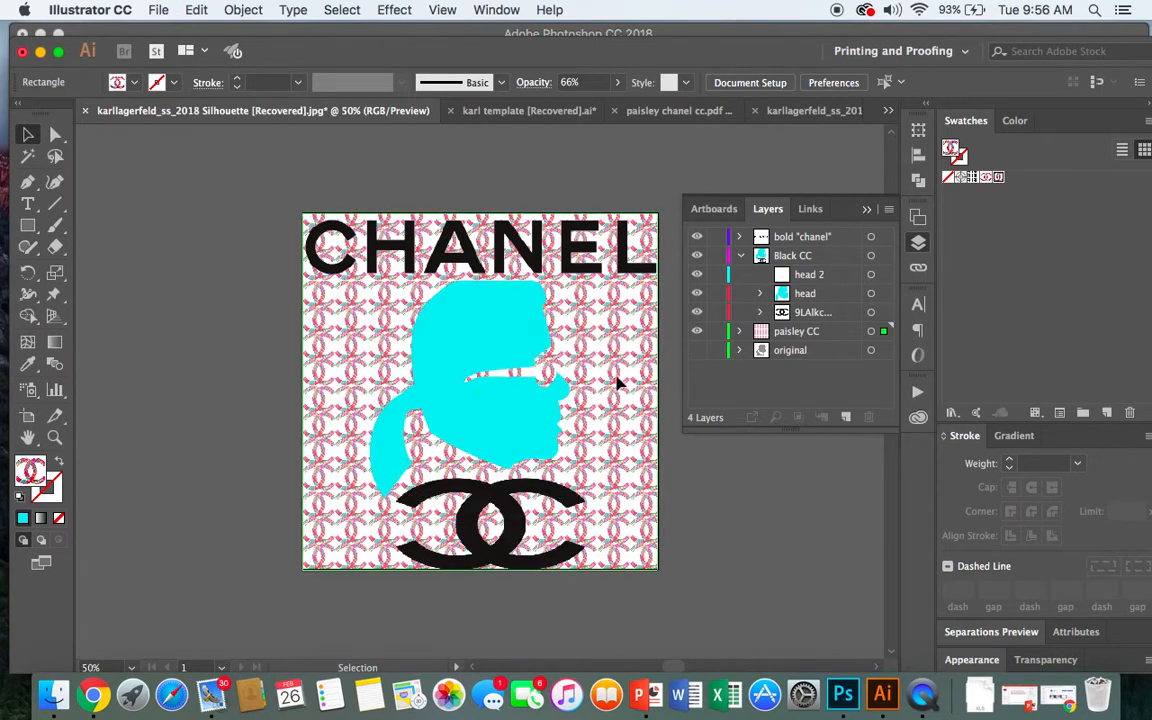
pyautogui.click(693, 466)
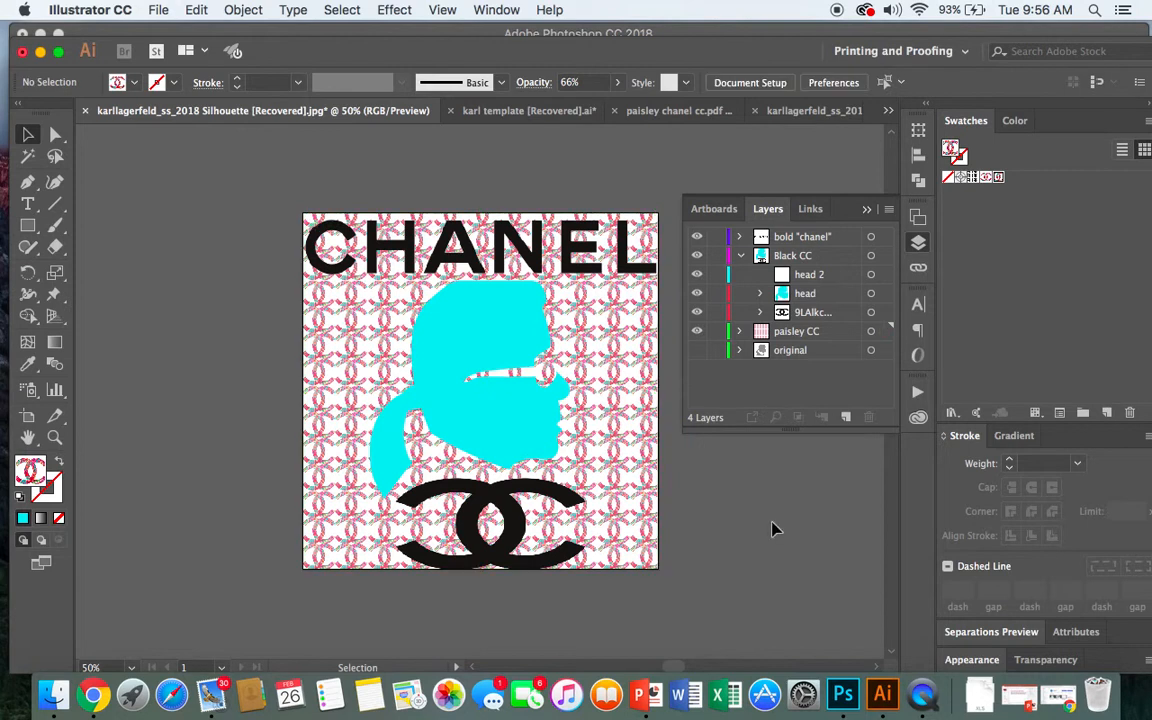
# Shrink the black CC logo slightly and reposition it beneath the head, just above the artboard's lower edge
pyautogui.click(516, 540)
pyautogui.moveTo(488, 563); pyautogui.dragTo(492, 560)
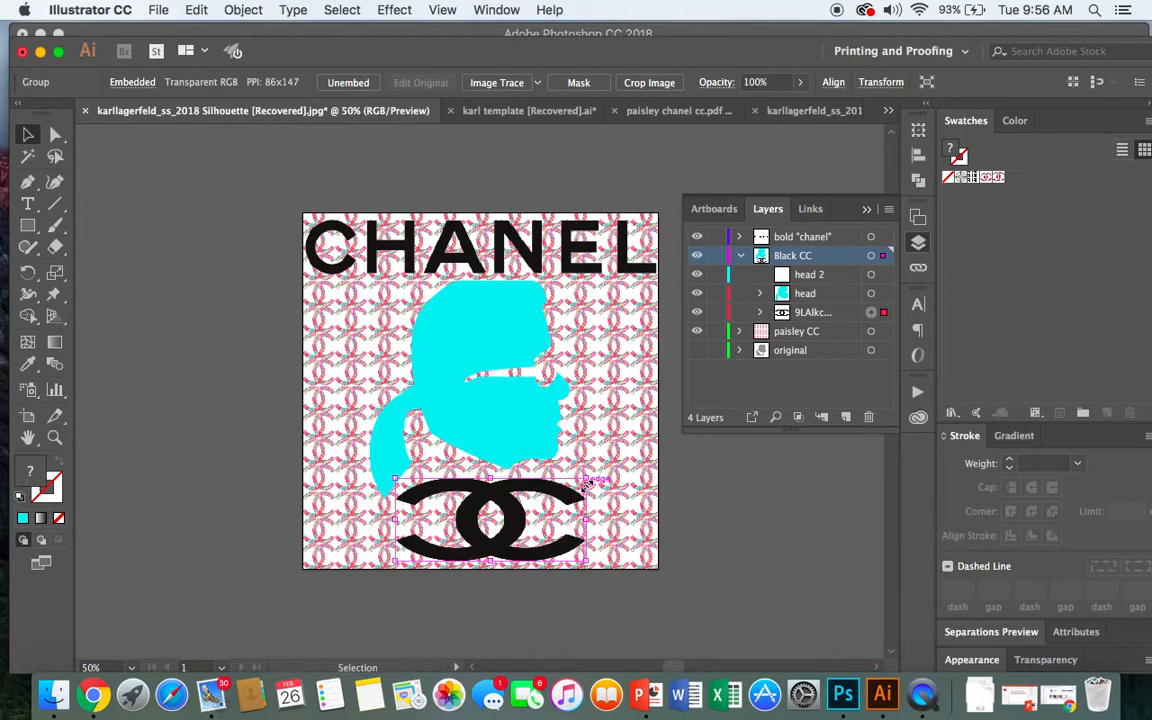
pyautogui.click(712, 474)
pyautogui.moveTo(508, 524); pyautogui.dragTo(528, 533)
pyautogui.click(780, 549)
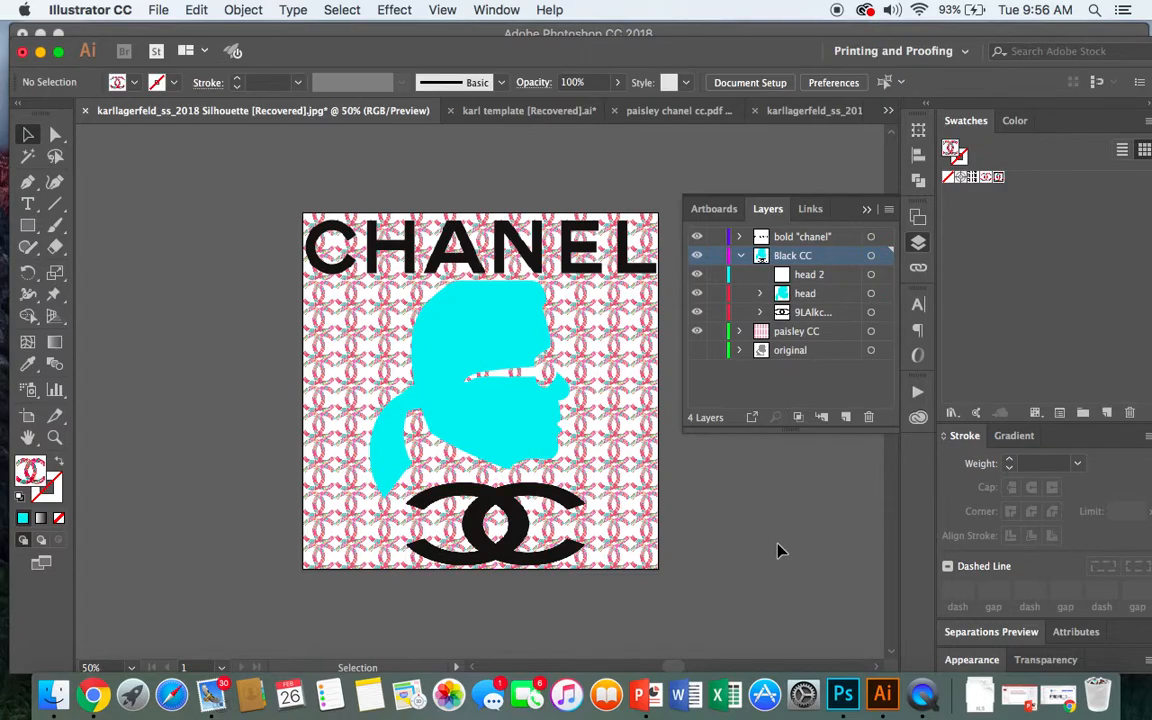